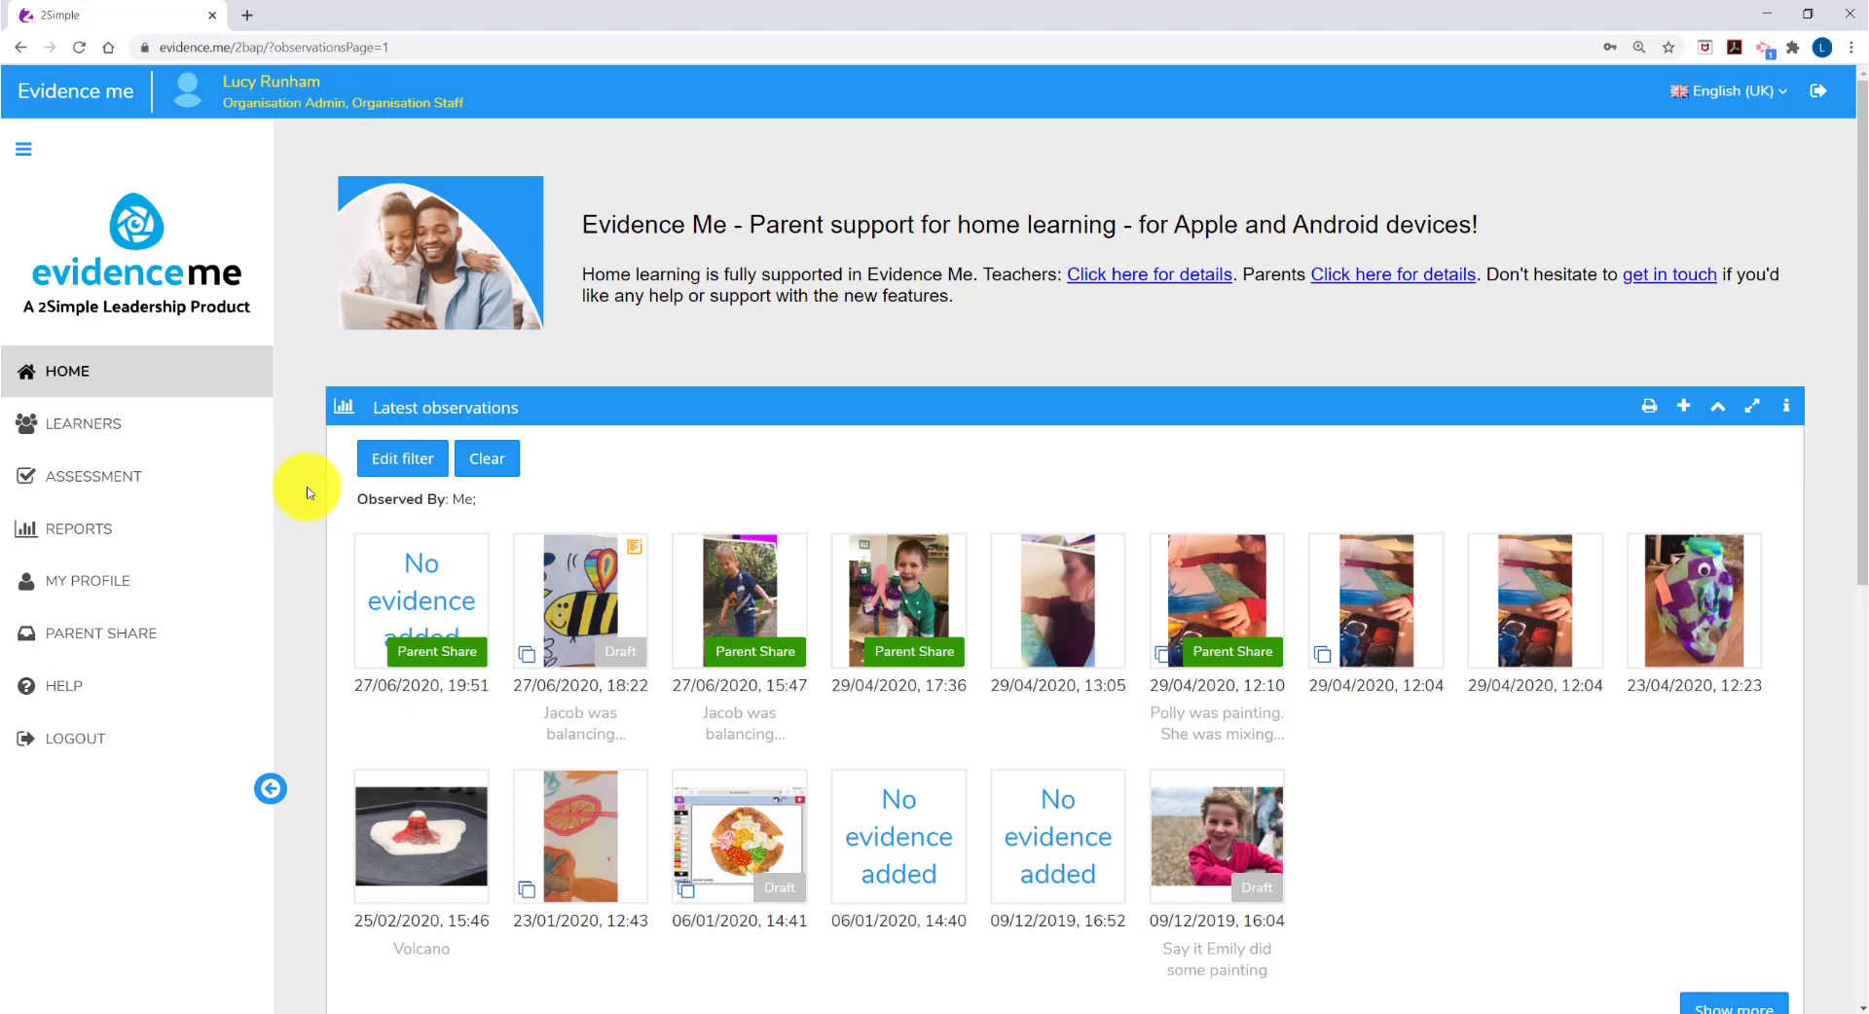
Open the Assessment area and dismiss the Create filter dialog without applying a filter.
{"action": "left_click", "coordinate": [225, 479]}
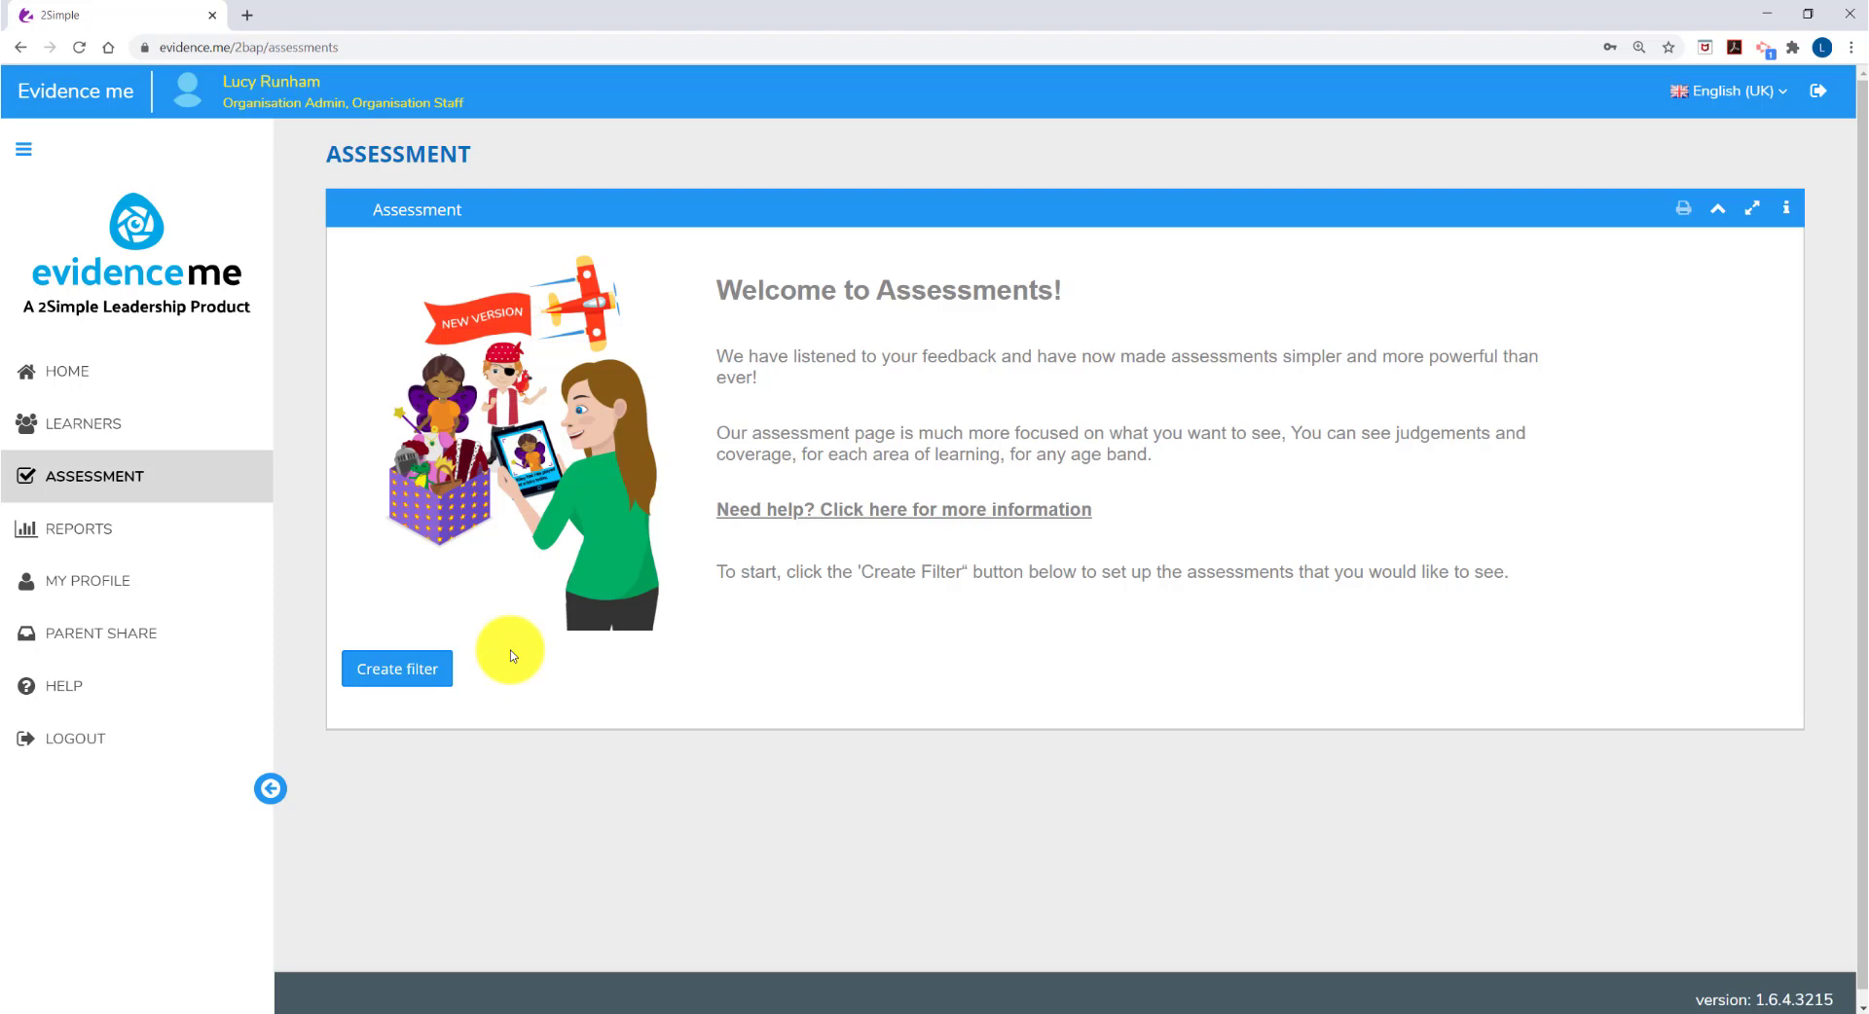
{"action": "left_click", "coordinate": [388, 682]}
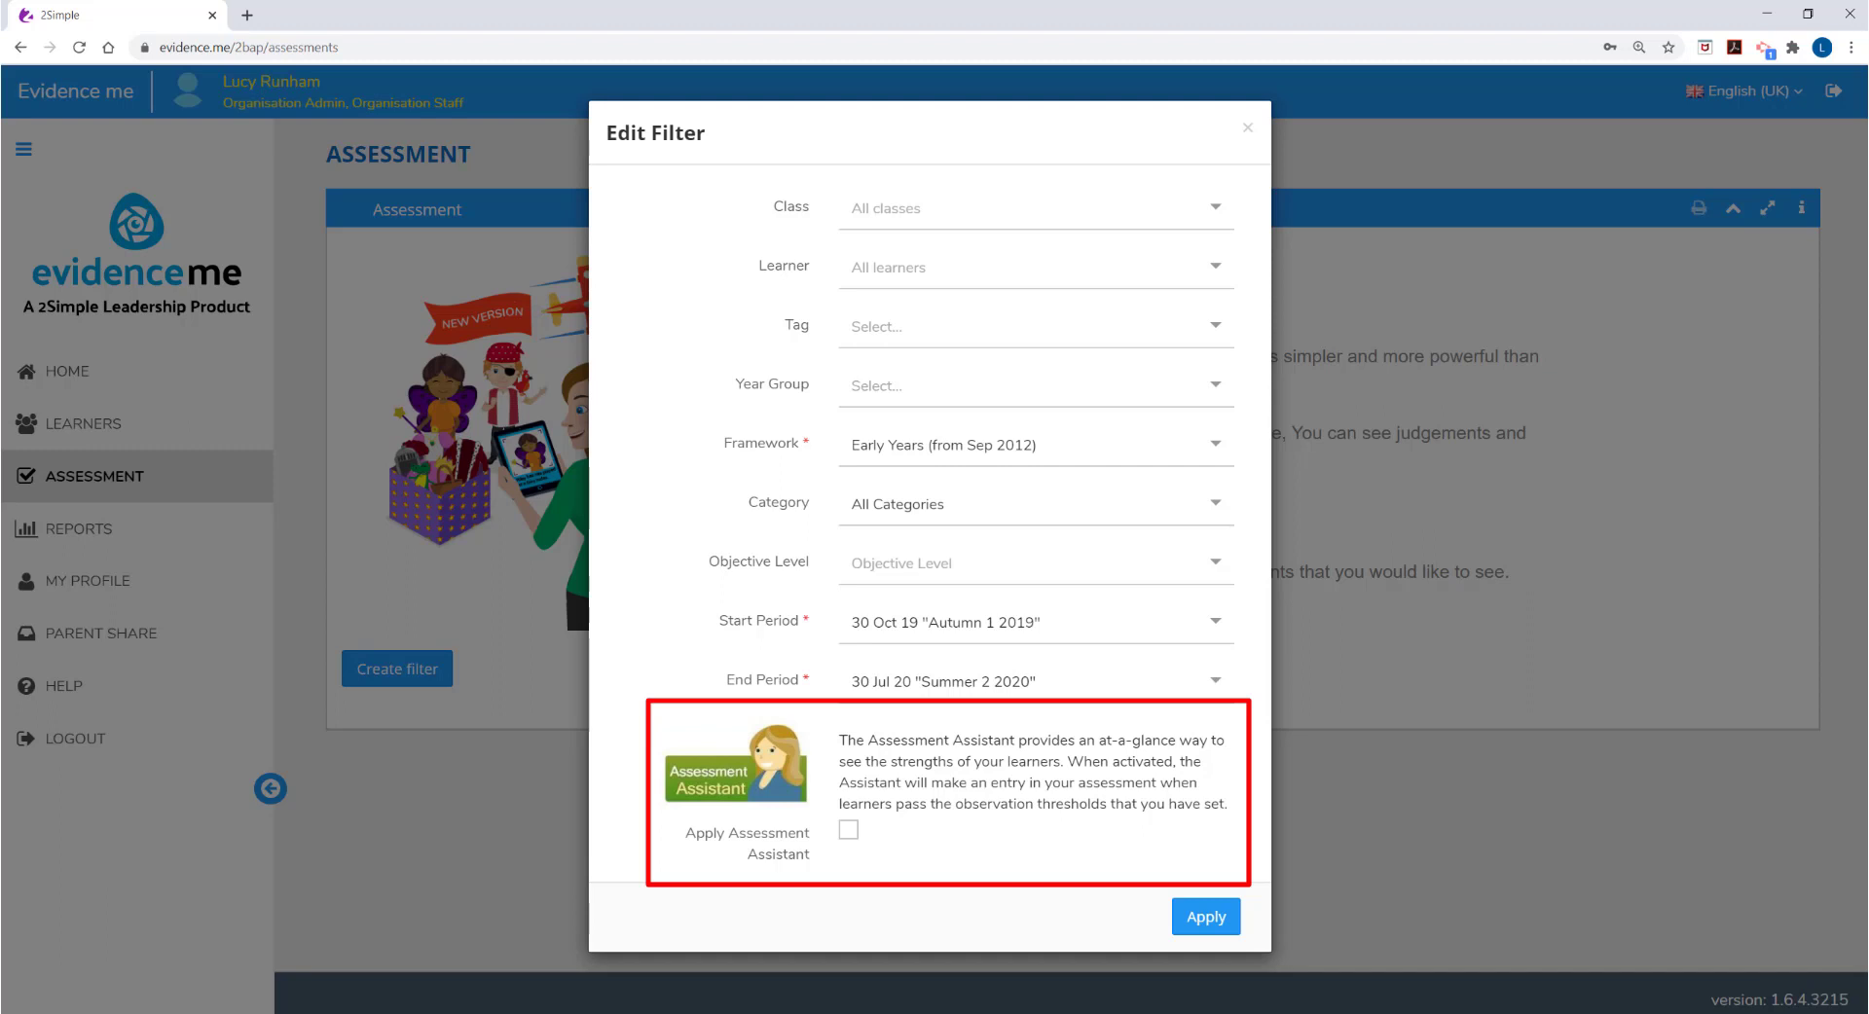
{"action": "left_click", "coordinate": [1276, 843]}
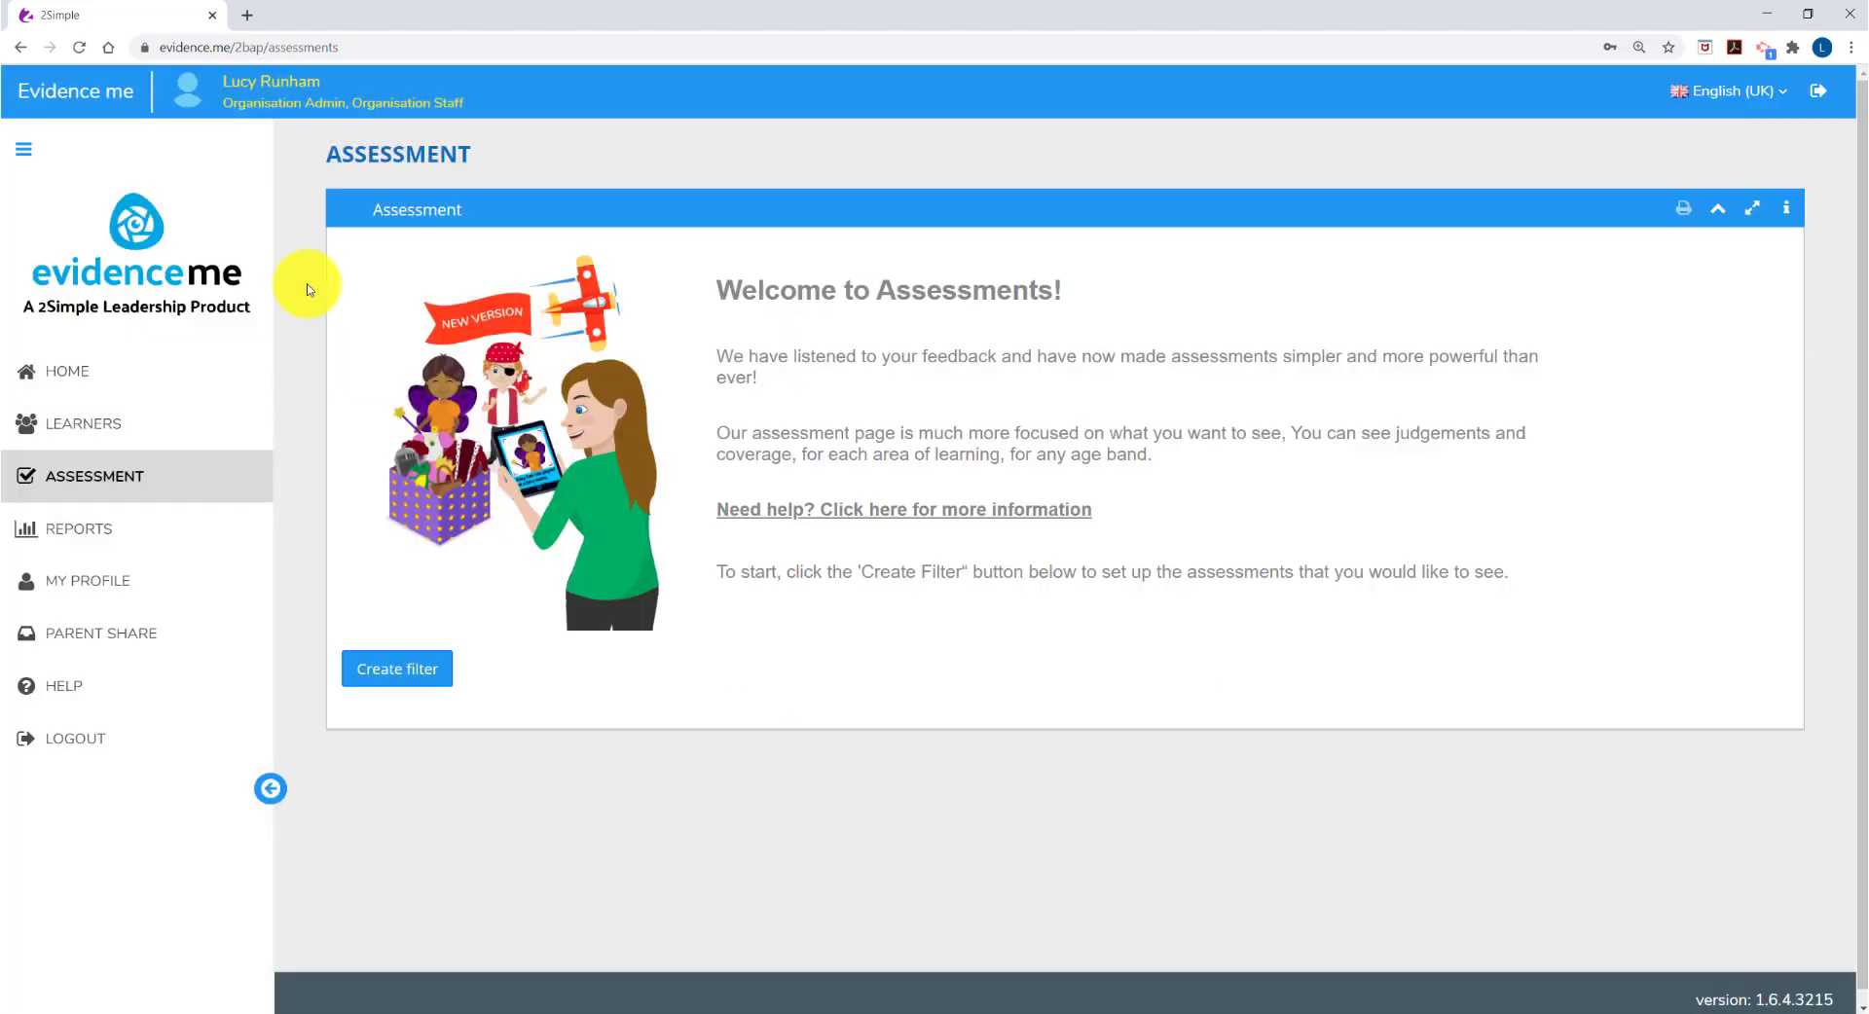
Switch to Administration, open Evidence Me's Assessment settings and select the Default scheme.
{"action": "left_click", "coordinate": [25, 152]}
{"action": "left_click", "coordinate": [199, 169]}
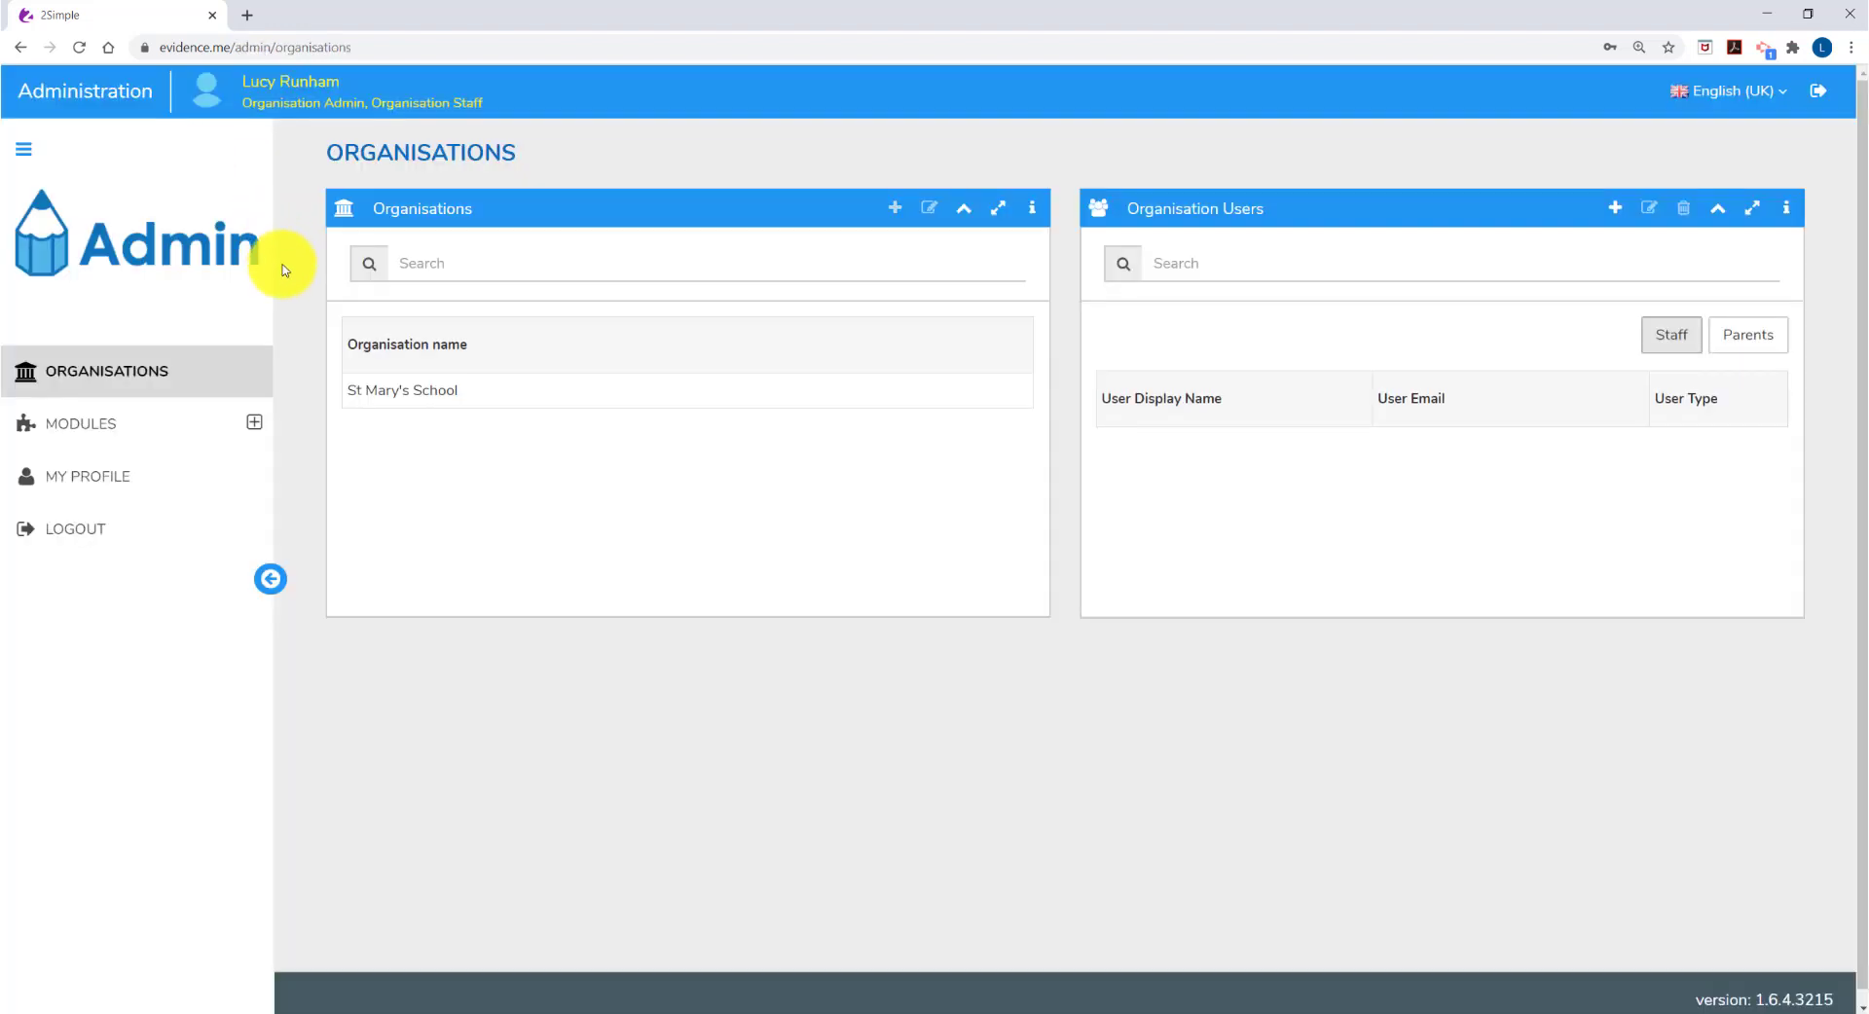
{"action": "left_click", "coordinate": [254, 426]}
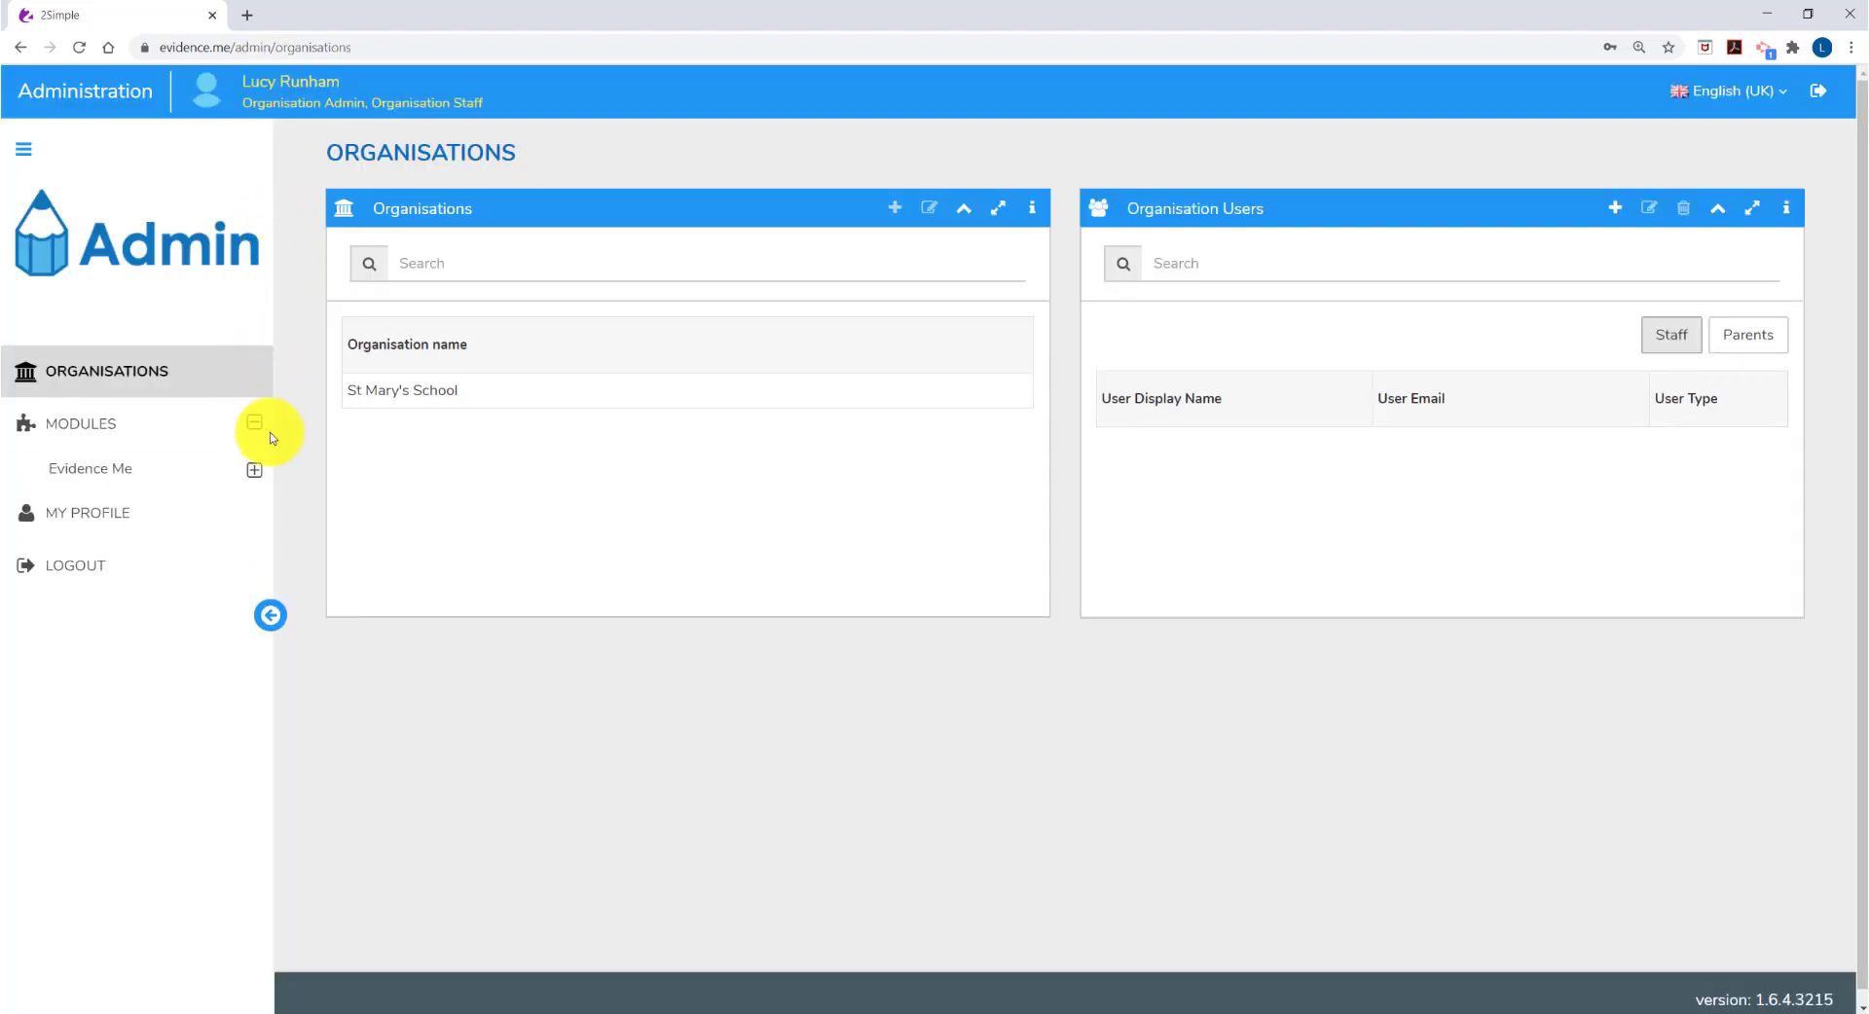
{"action": "left_click", "coordinate": [254, 475]}
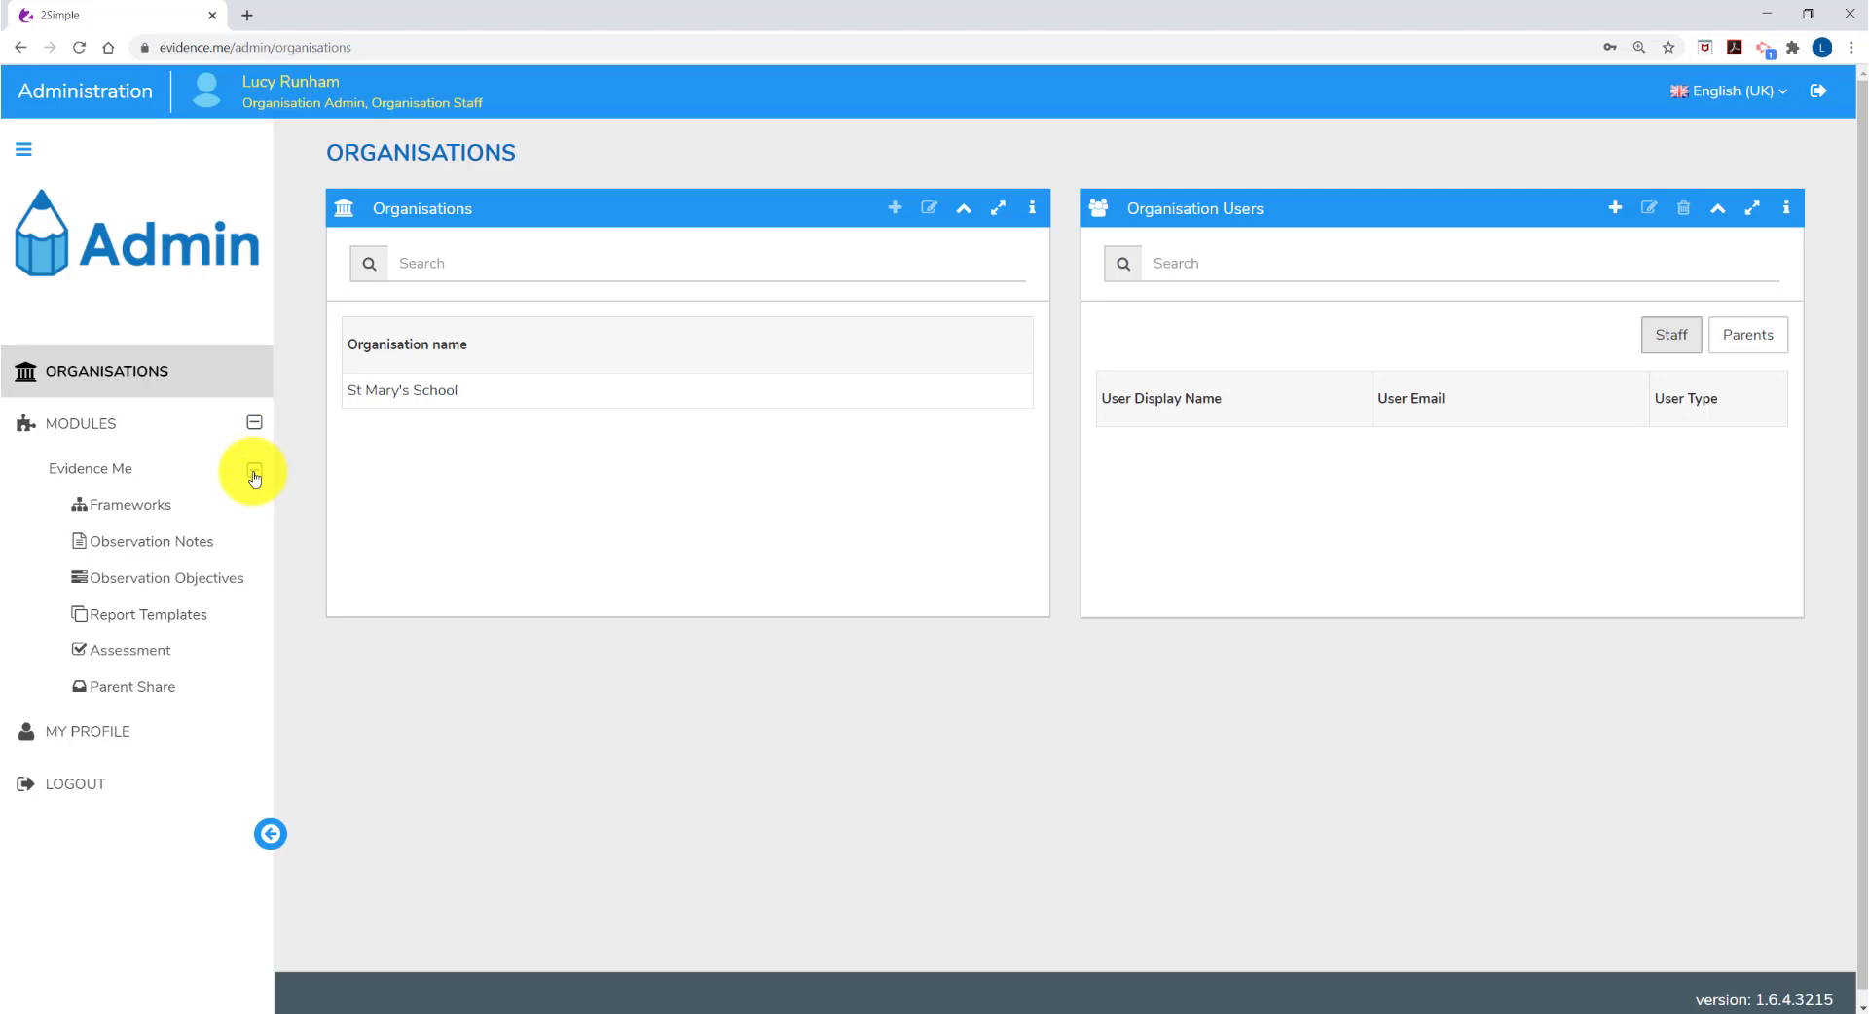
{"action": "left_click", "coordinate": [193, 656]}
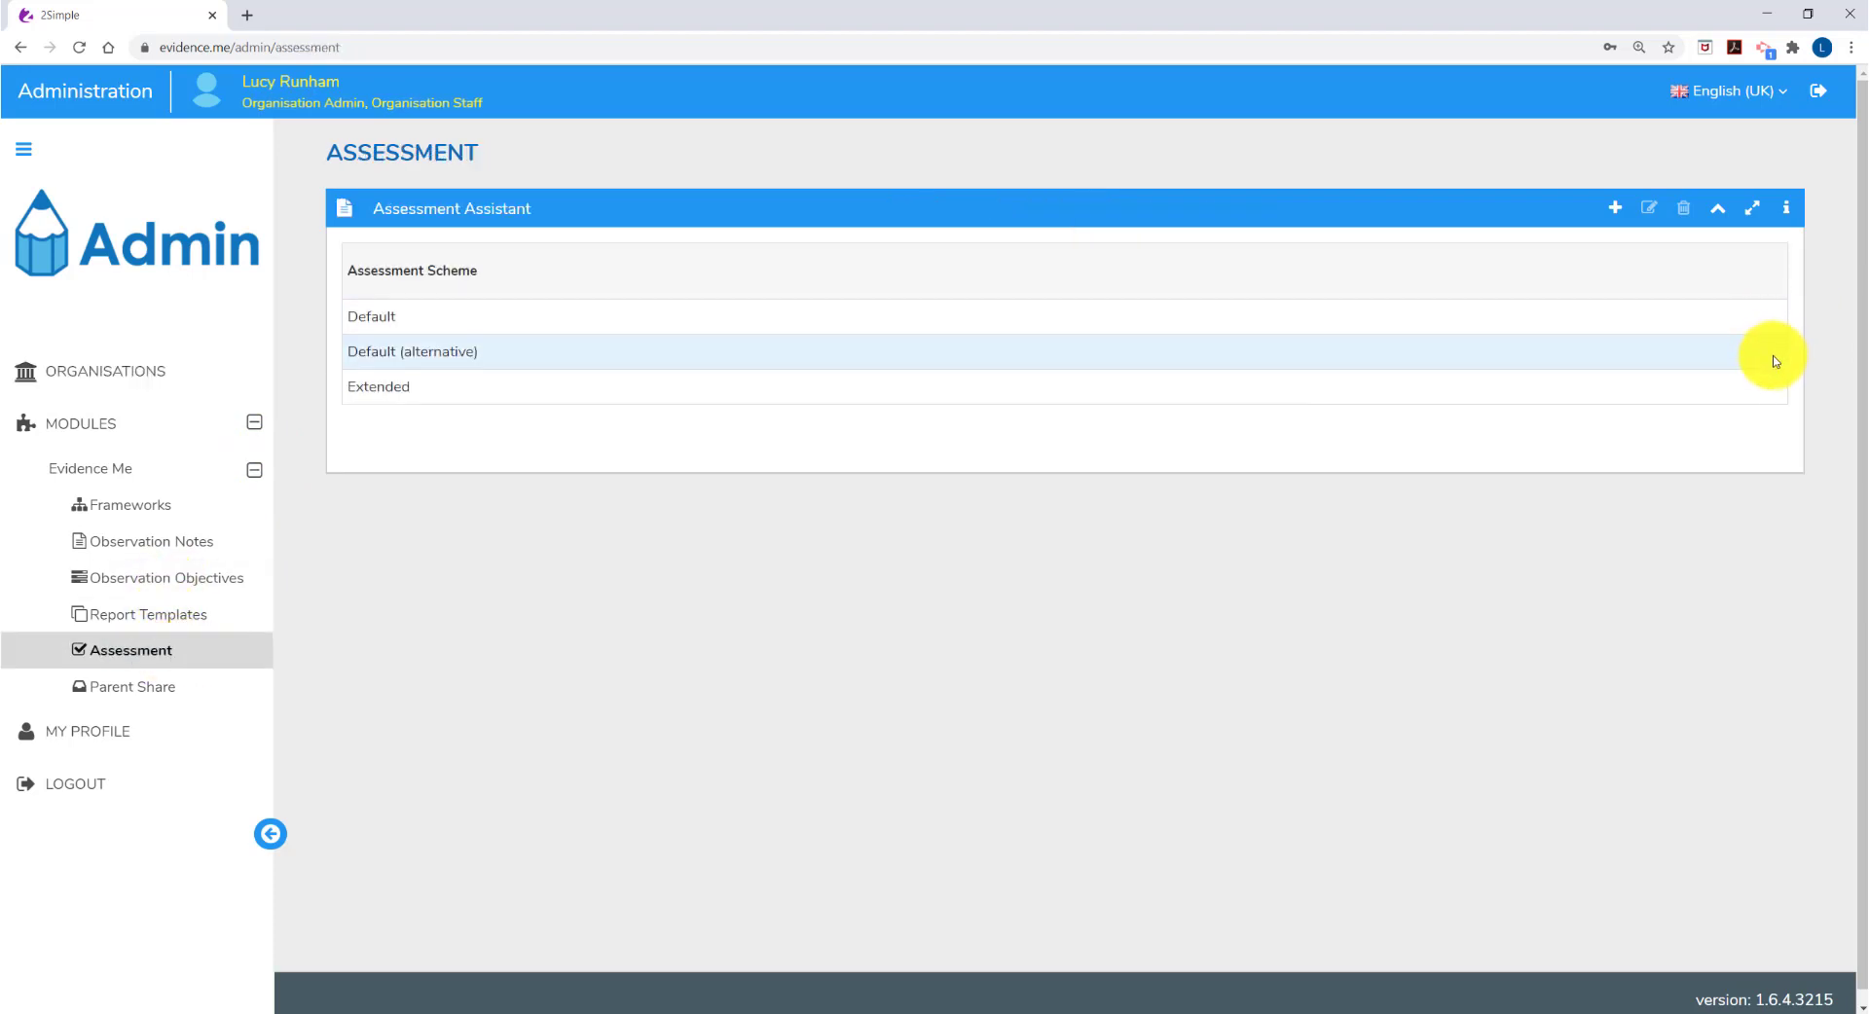
{"action": "left_click", "coordinate": [1664, 329]}
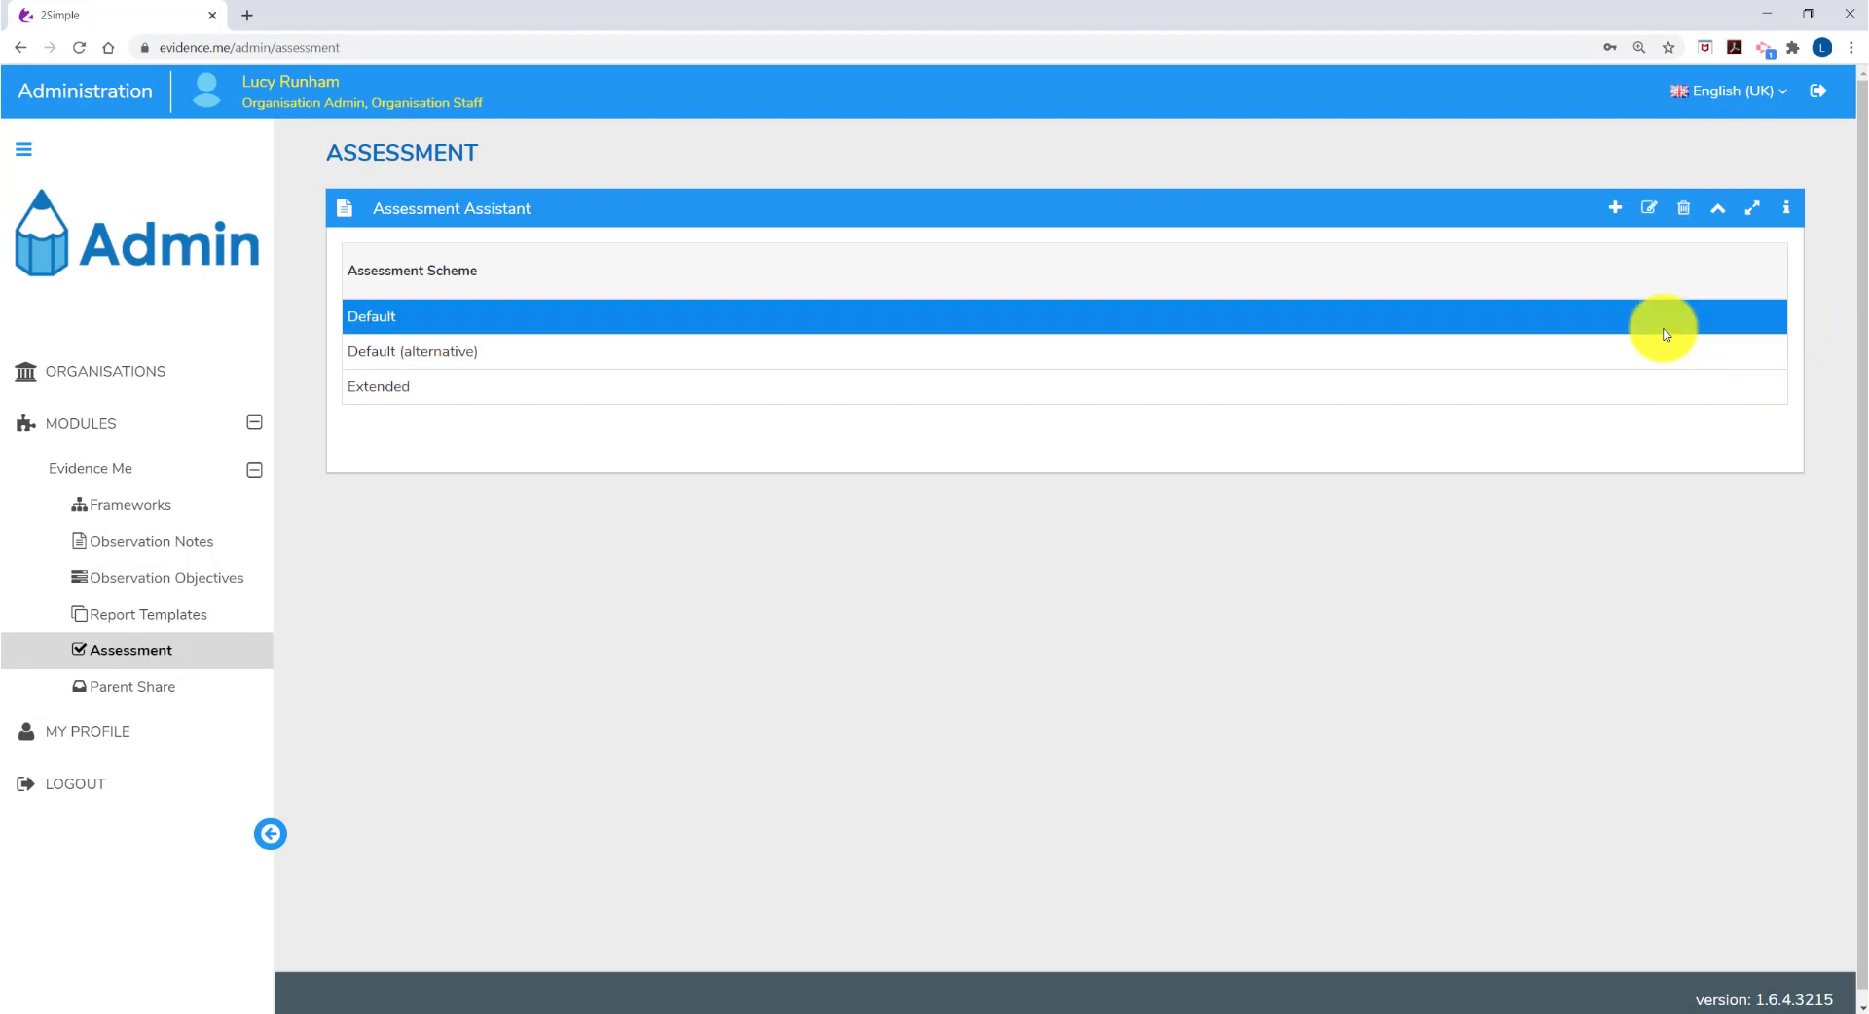
{"action": "left_click", "coordinate": [1650, 211]}
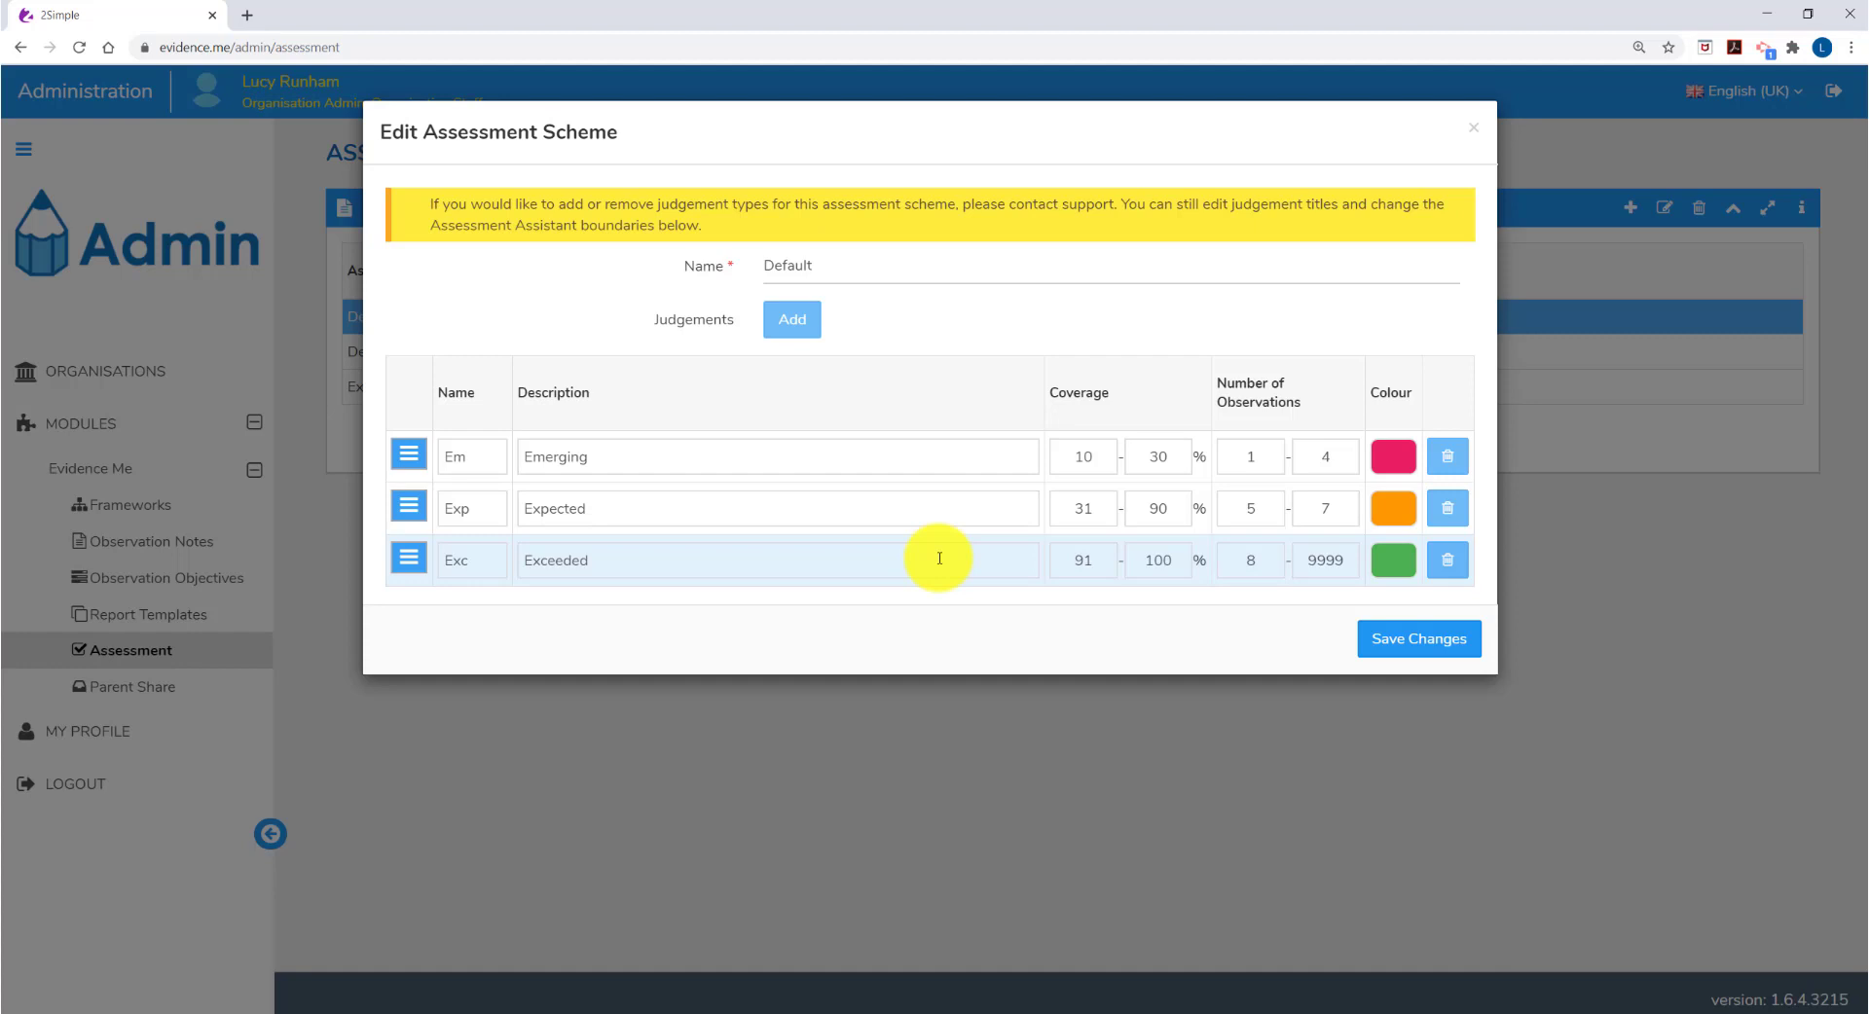
{"action": "double_click", "coordinate": [1084, 509]}
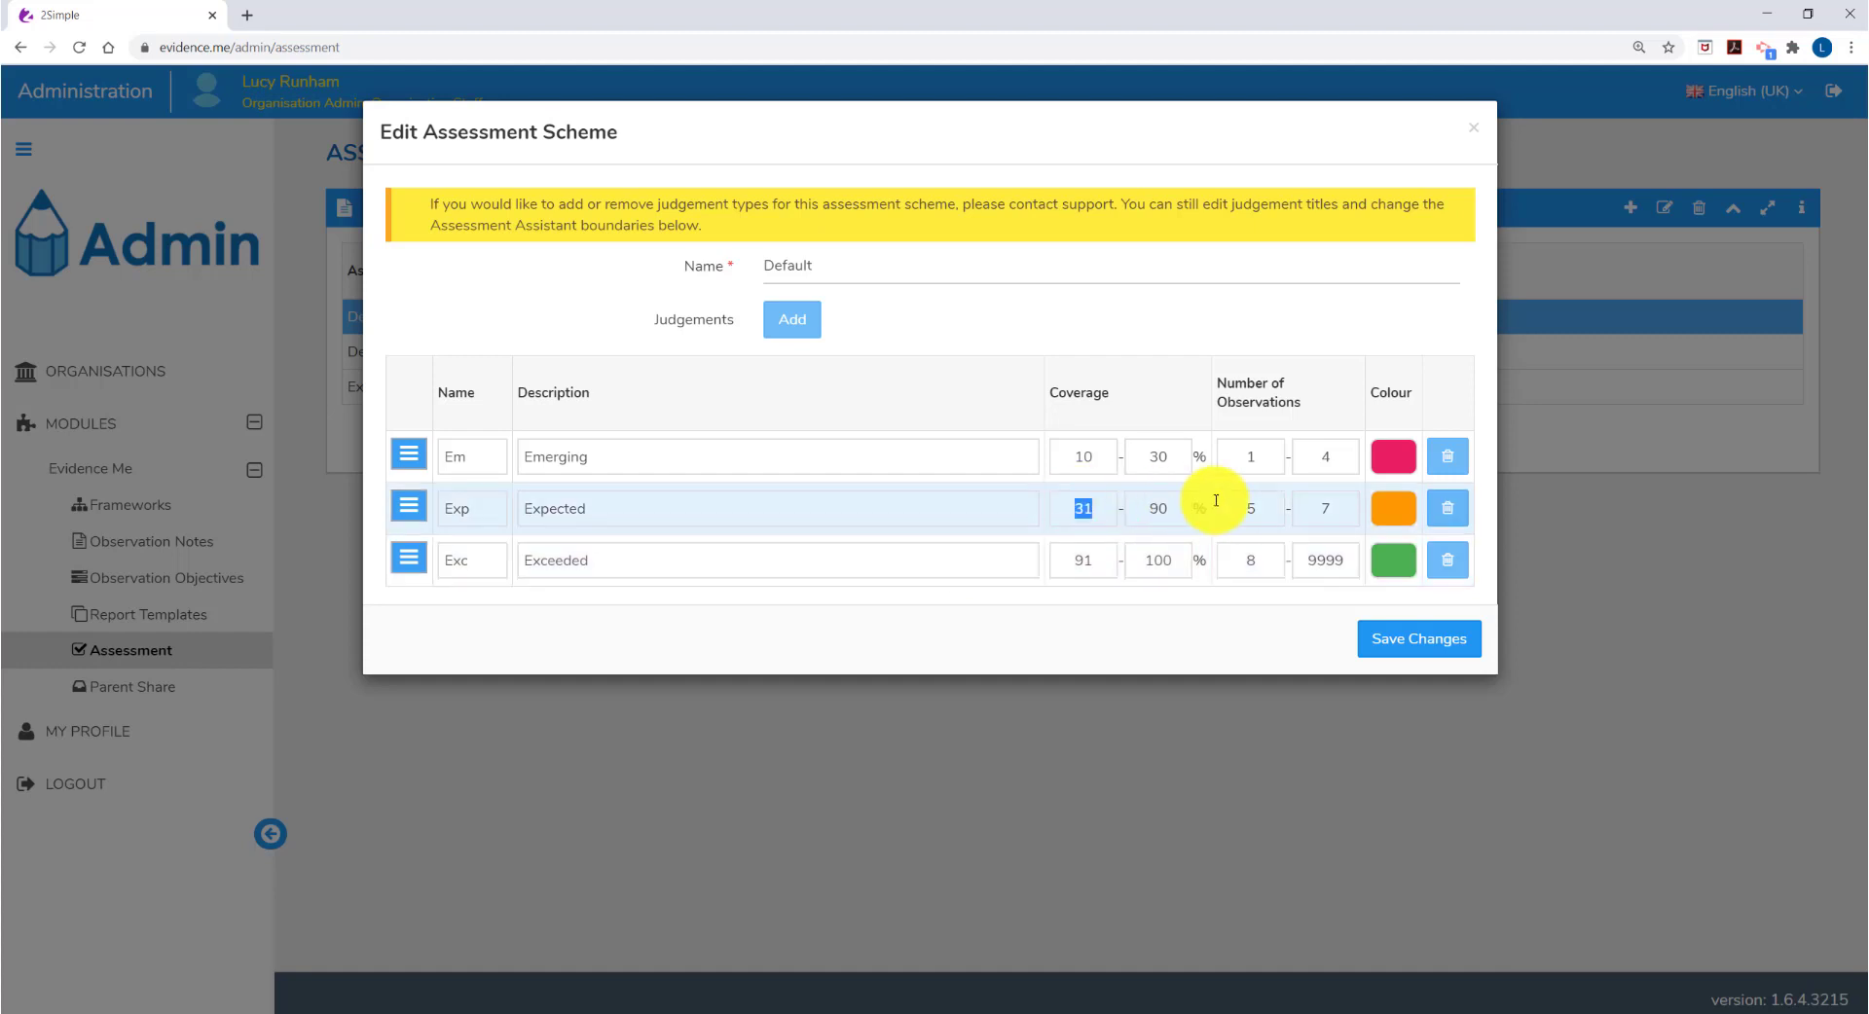
{"action": "left_click", "coordinate": [1256, 508]}
{"action": "left_click_drag", "start_coordinate": [1256, 508], "coordinate": [1242, 508]}
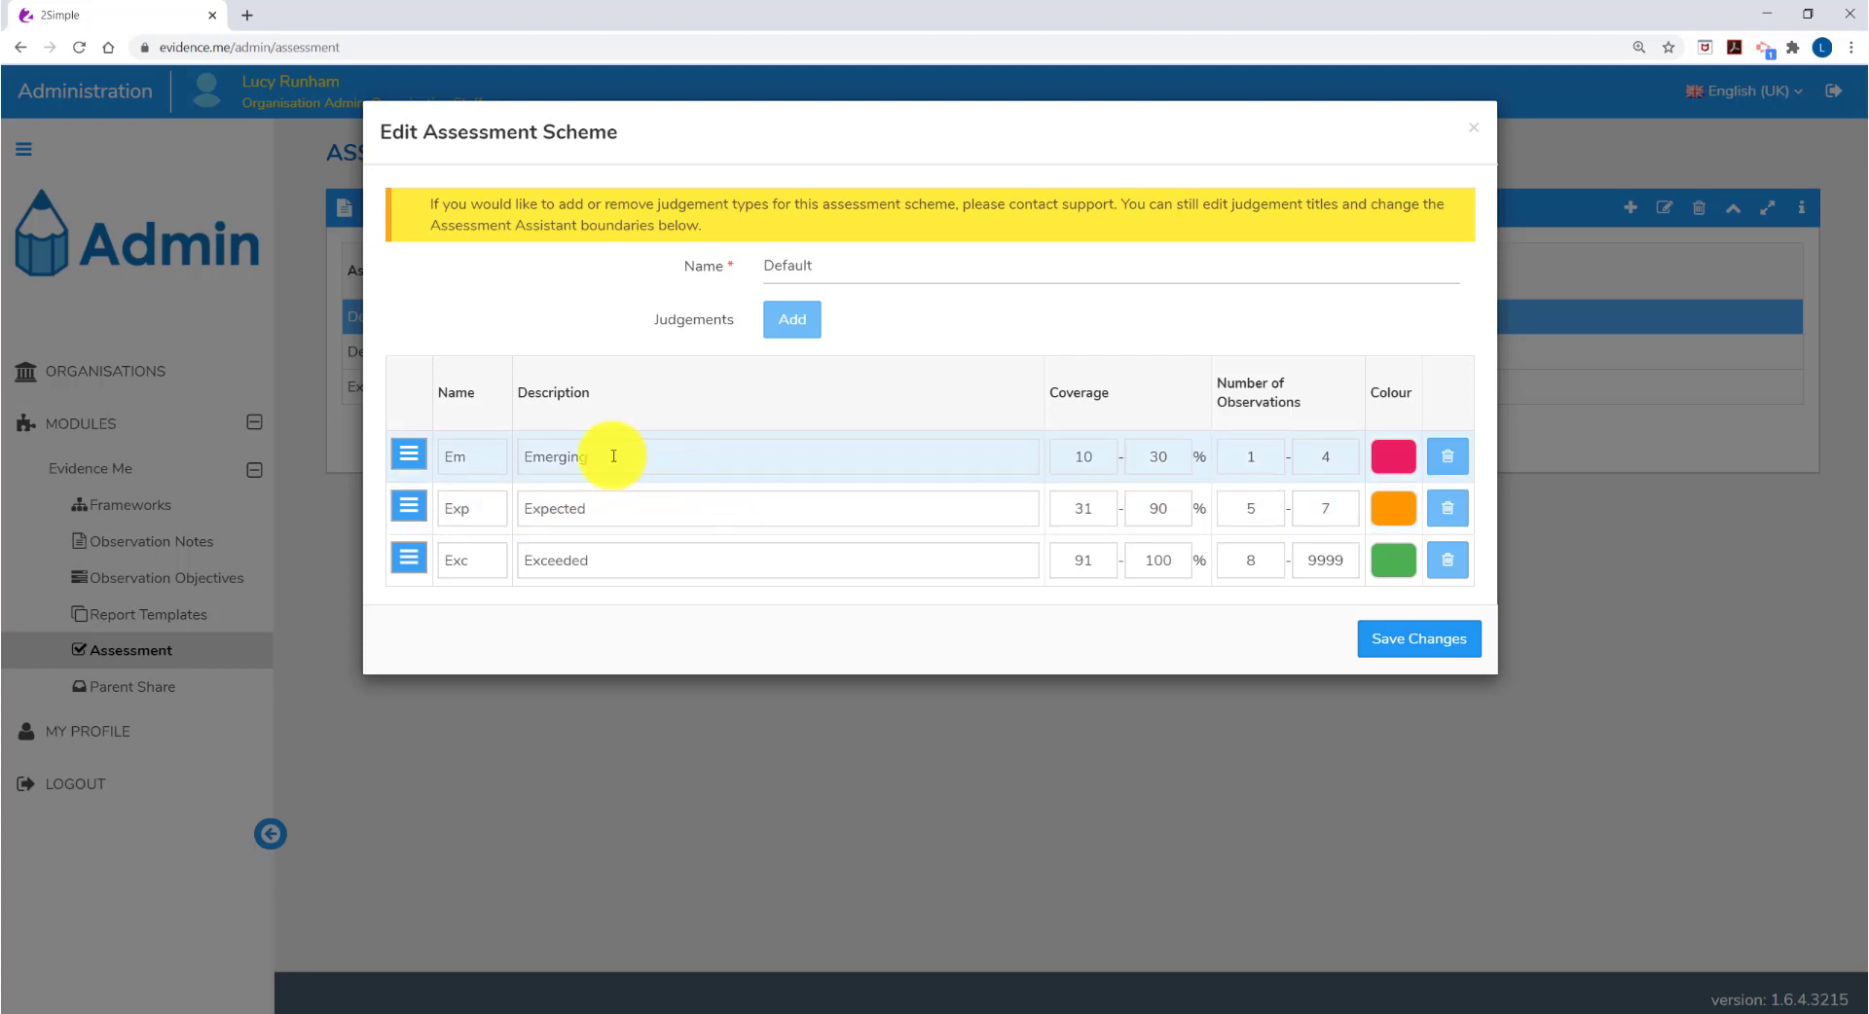
{"action": "left_click_drag", "start_coordinate": [614, 457], "coordinate": [509, 464]}
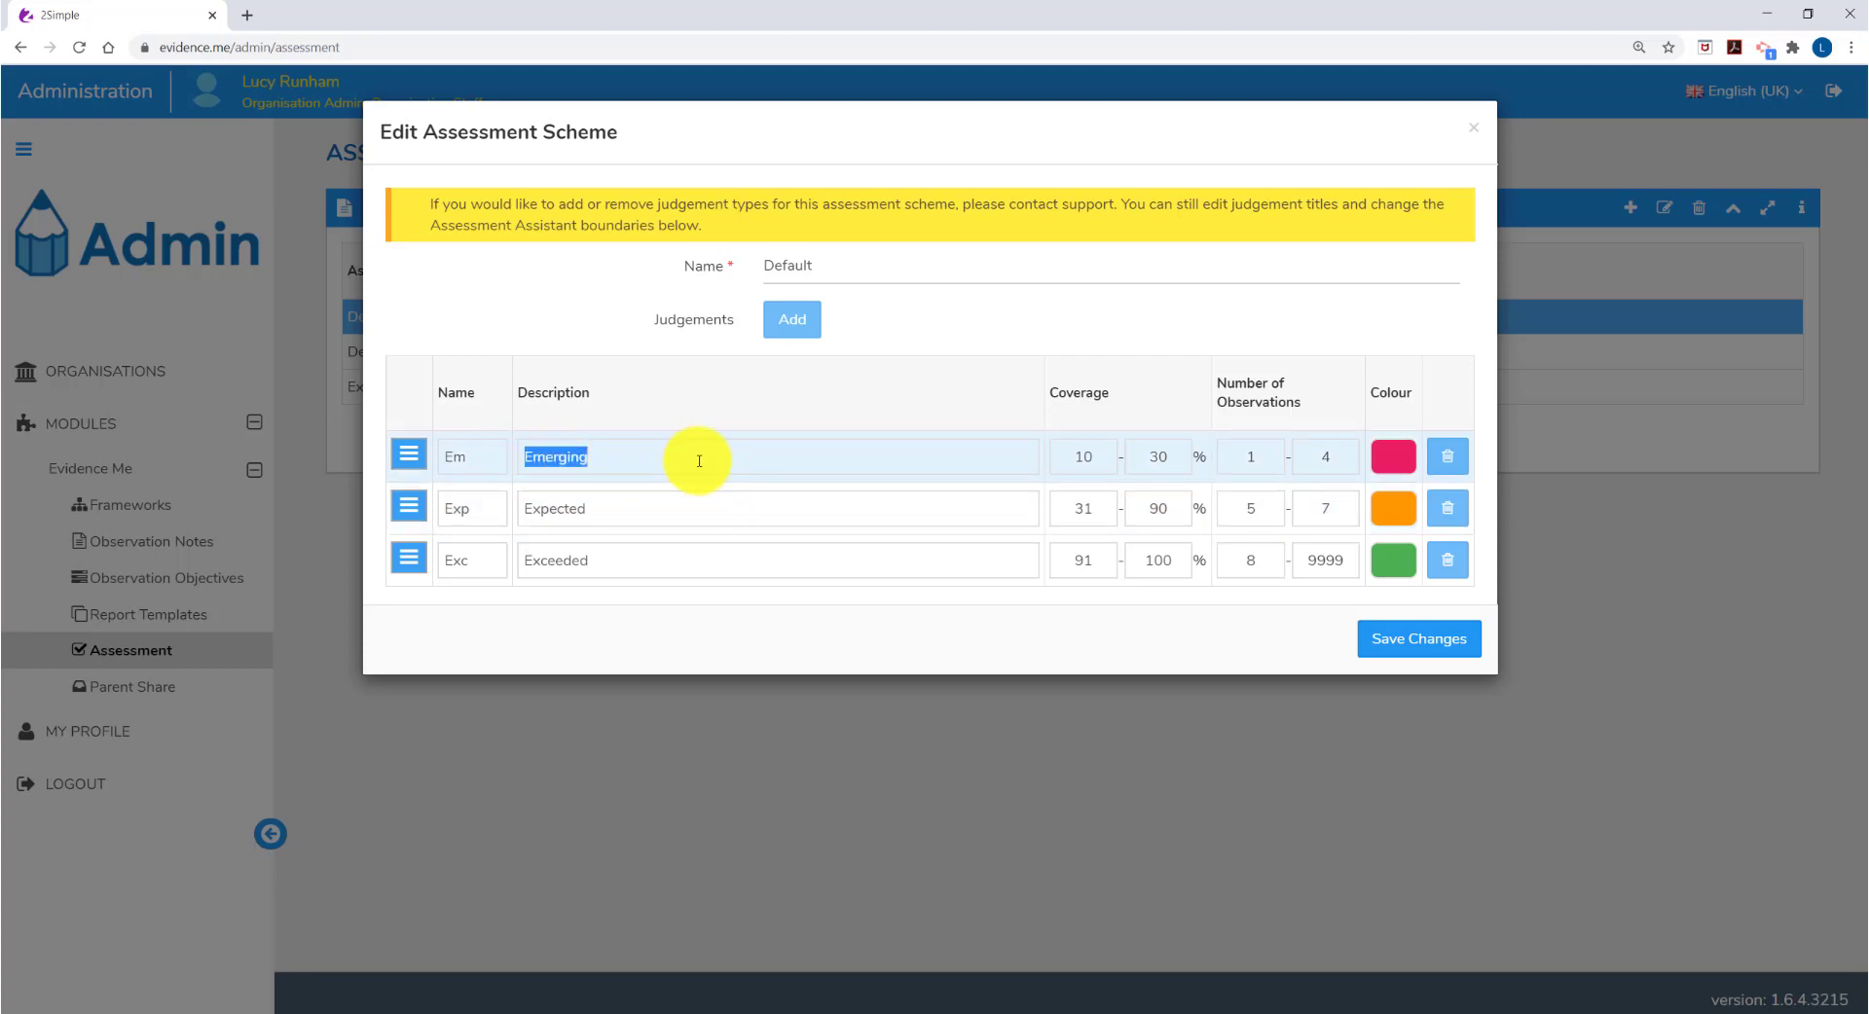
{"action": "key", "text": "Escape"}
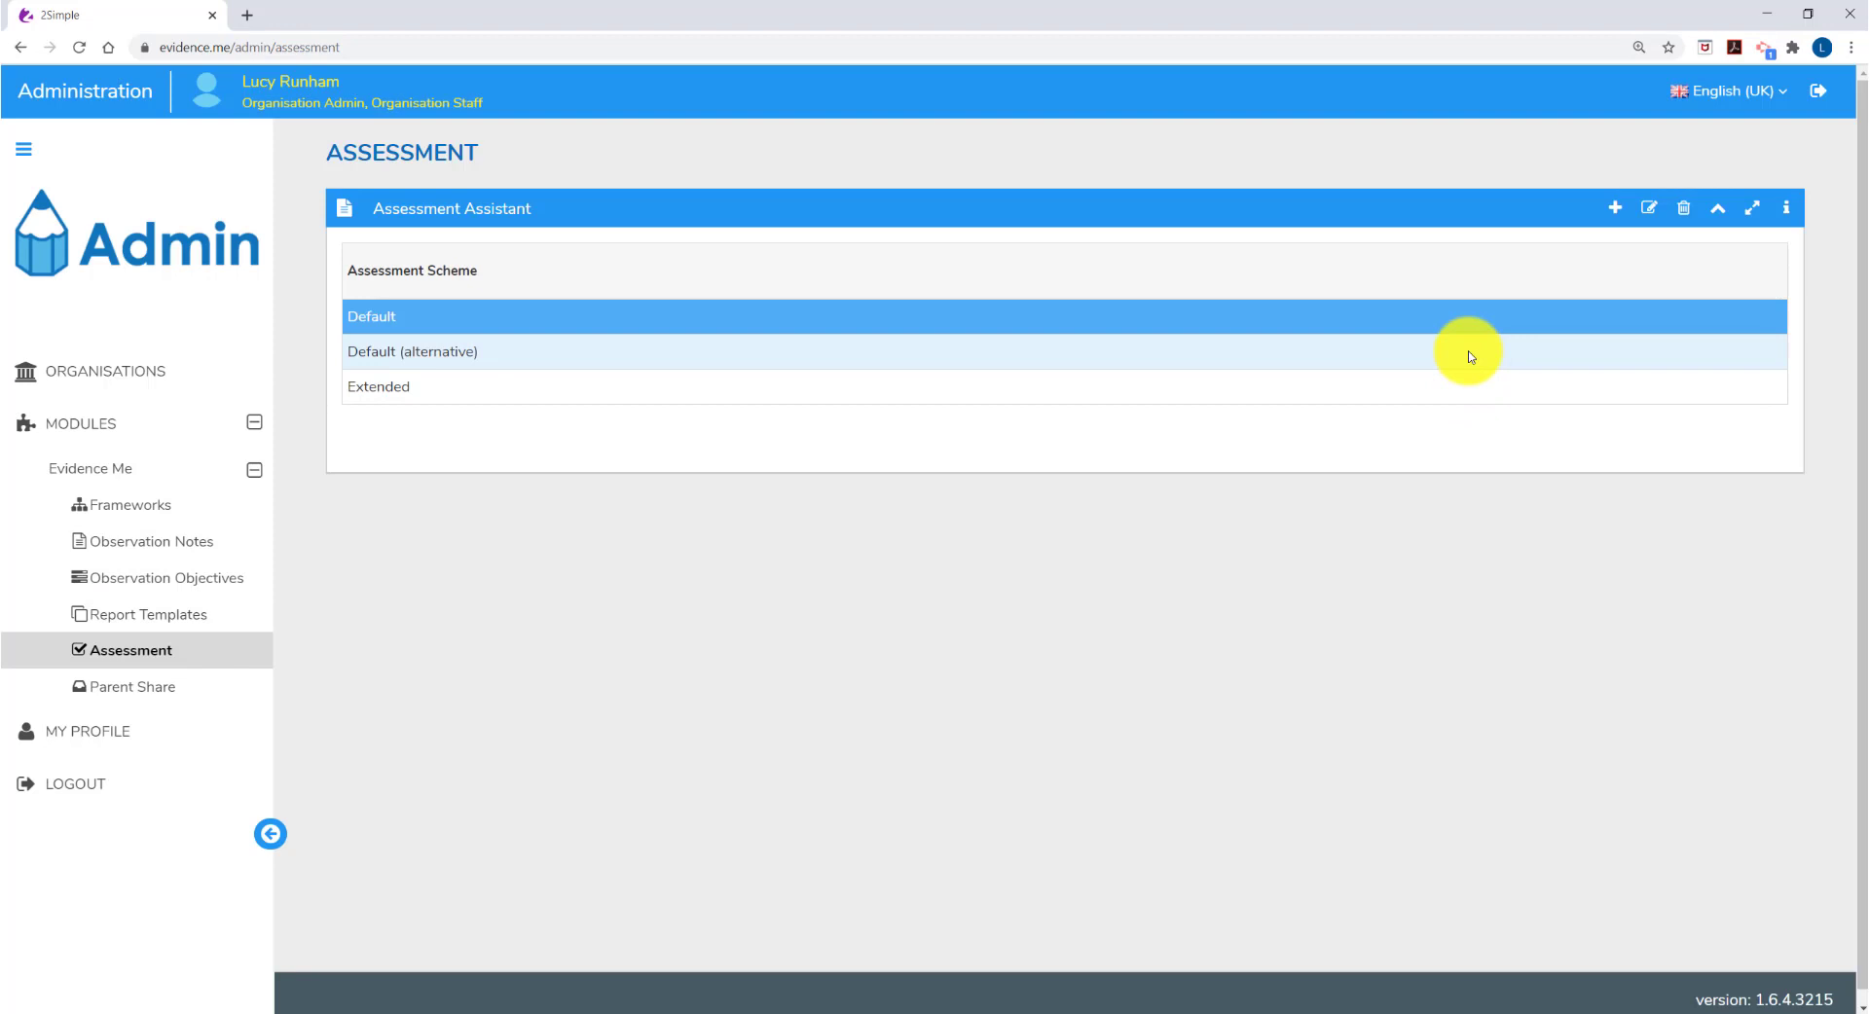
Review the Default (alternative) and Extended schemes' judgements, save, and return to Evidence Me Assessment.
{"action": "left_click", "coordinate": [1457, 356]}
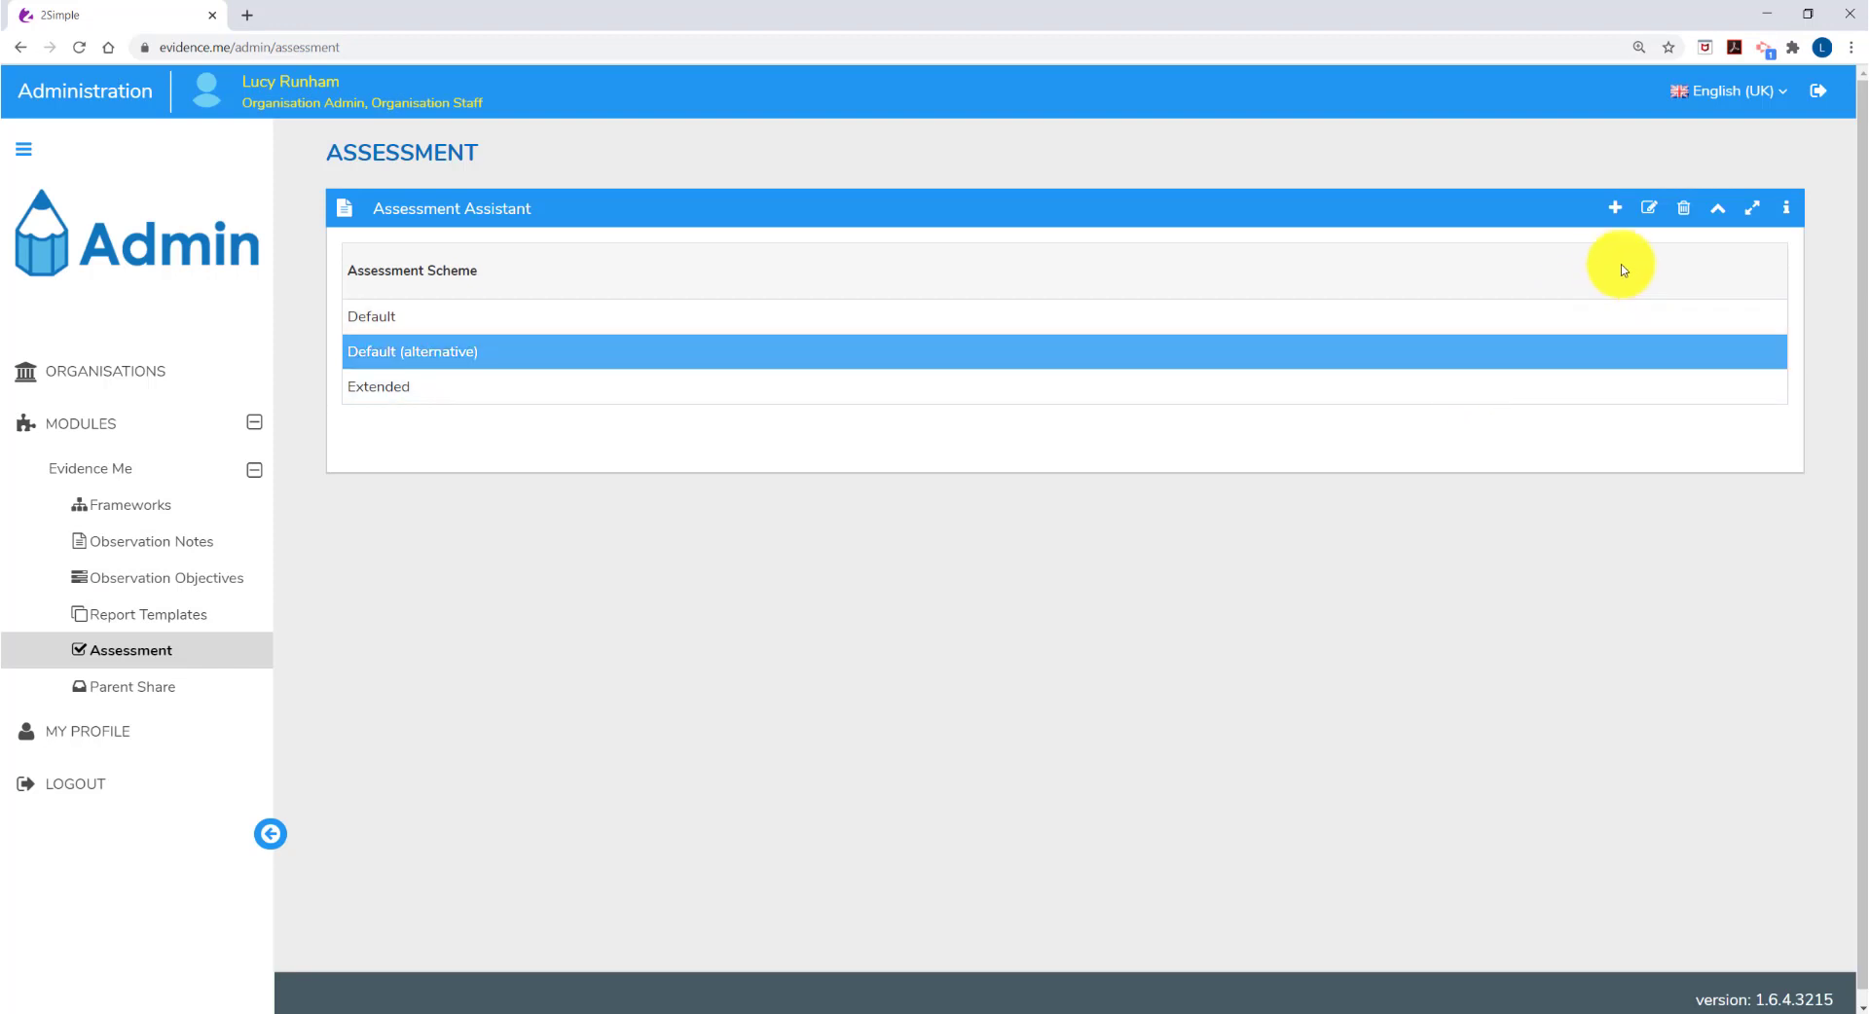
{"action": "left_click", "coordinate": [1658, 211]}
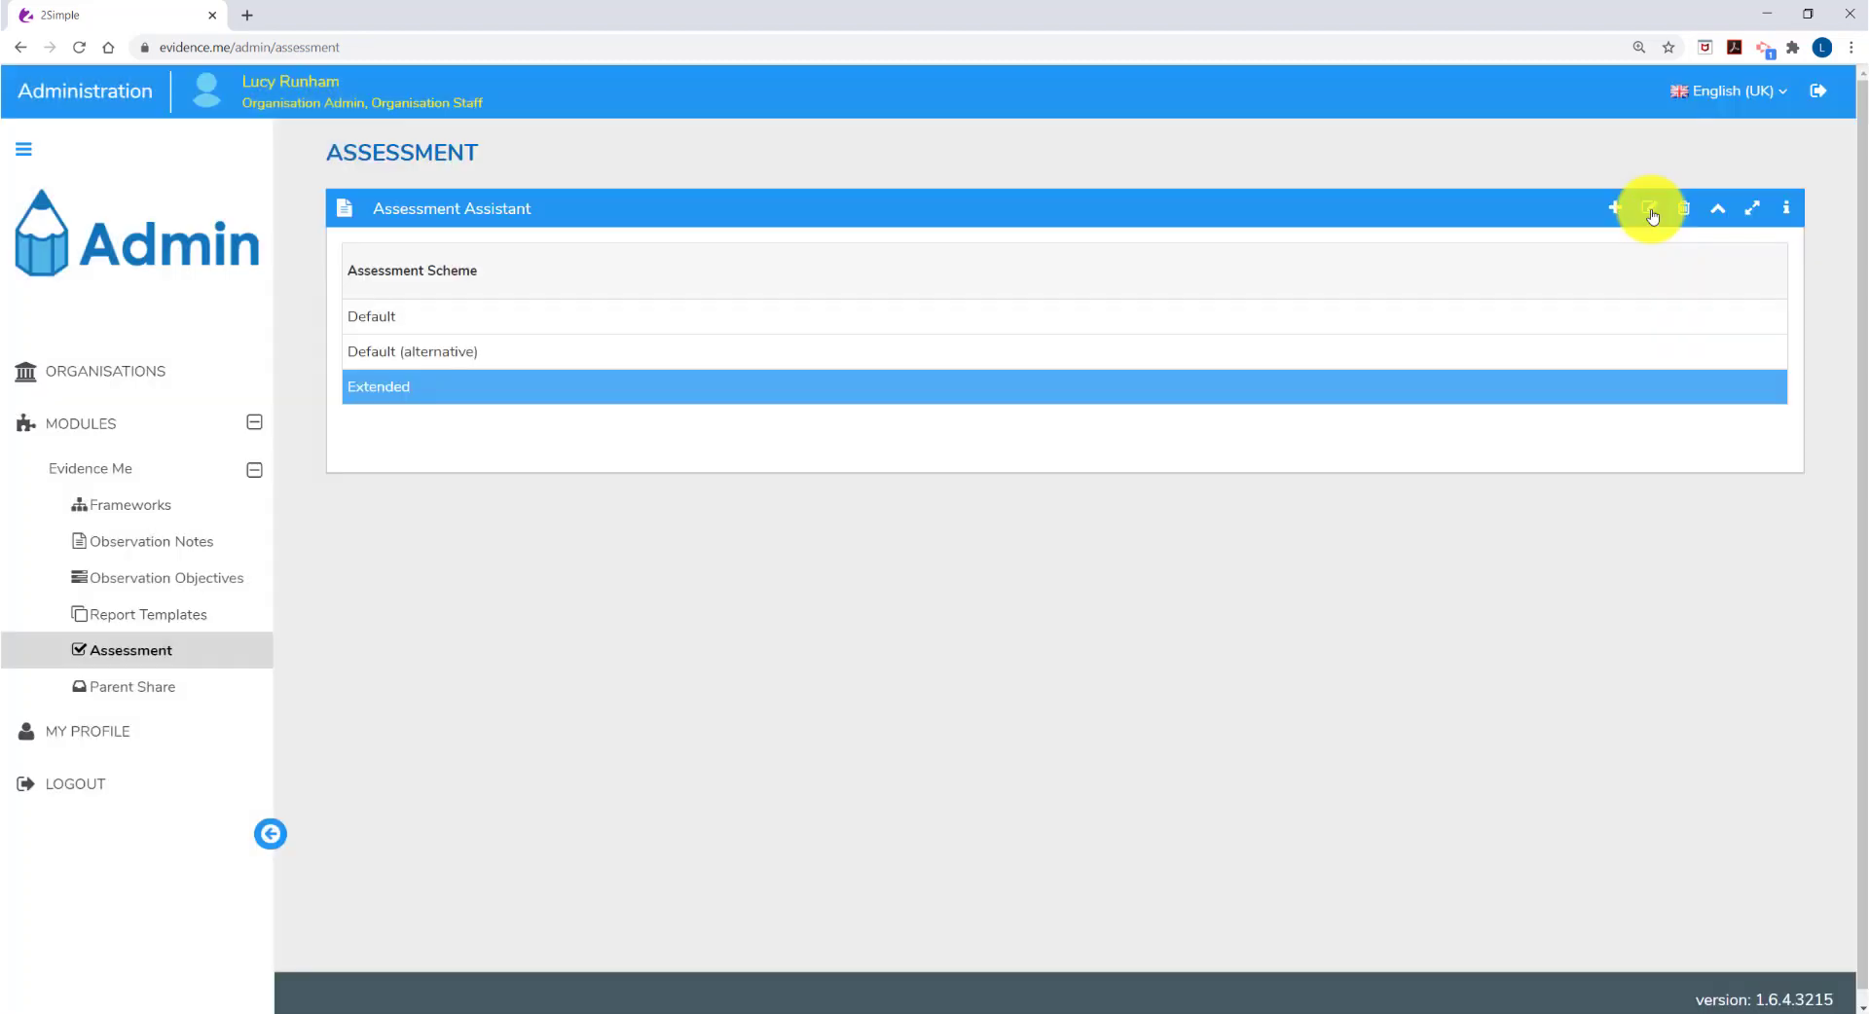
{"action": "left_click", "coordinate": [1653, 214]}
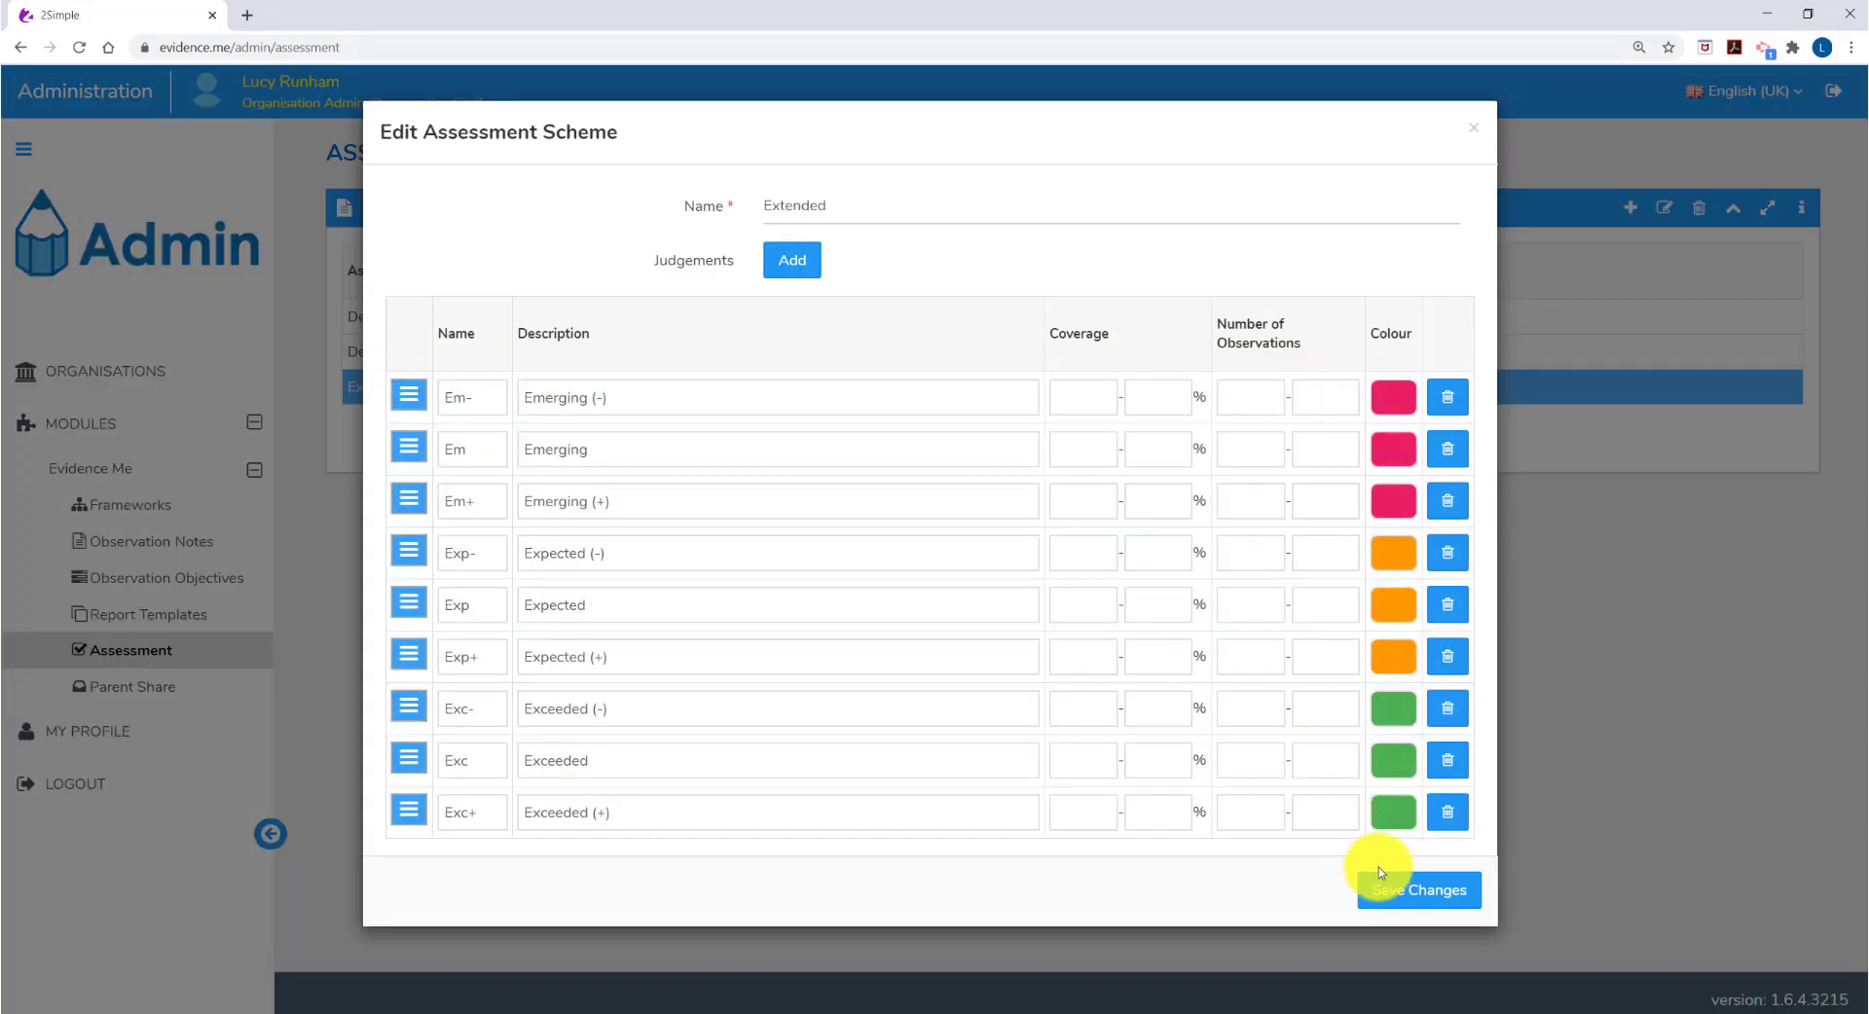
{"action": "left_click", "coordinate": [1386, 908]}
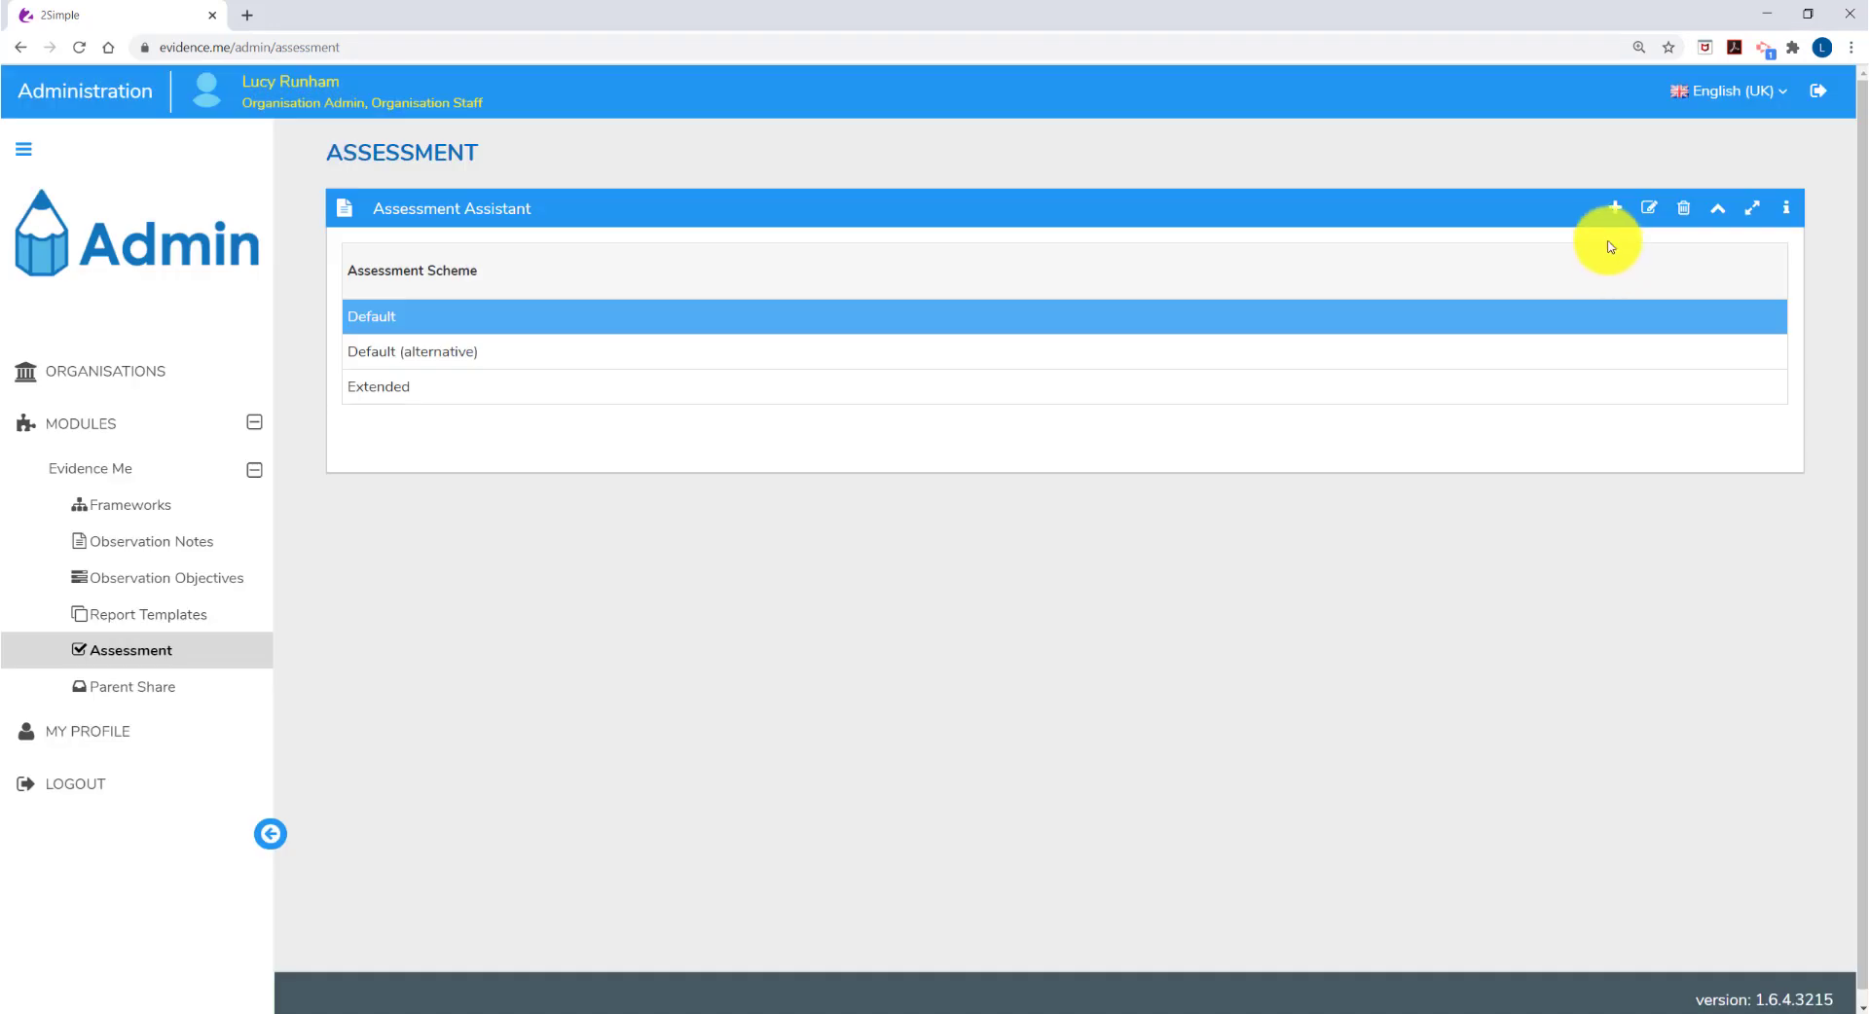
{"action": "left_click", "coordinate": [1615, 207]}
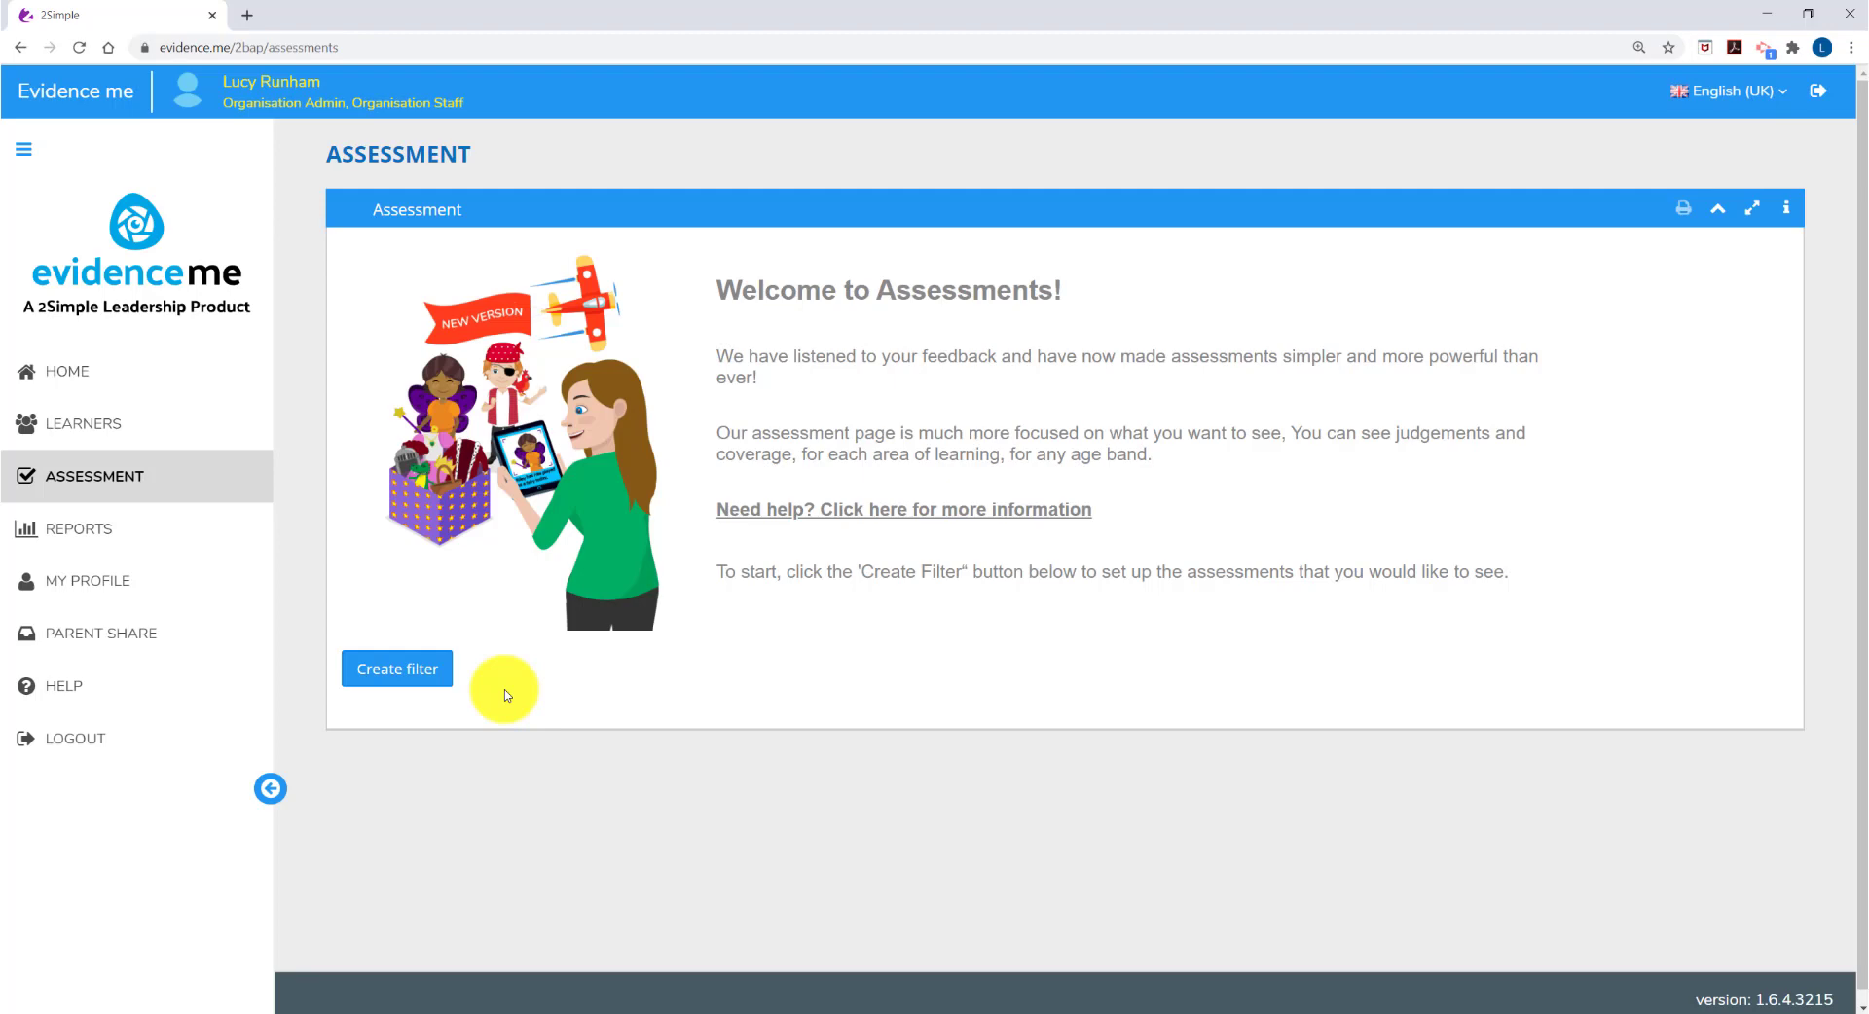
Start a new assessment filter with Assessment Assistant on, limited to the Pupil Premium group.
{"action": "left_click", "coordinate": [421, 668]}
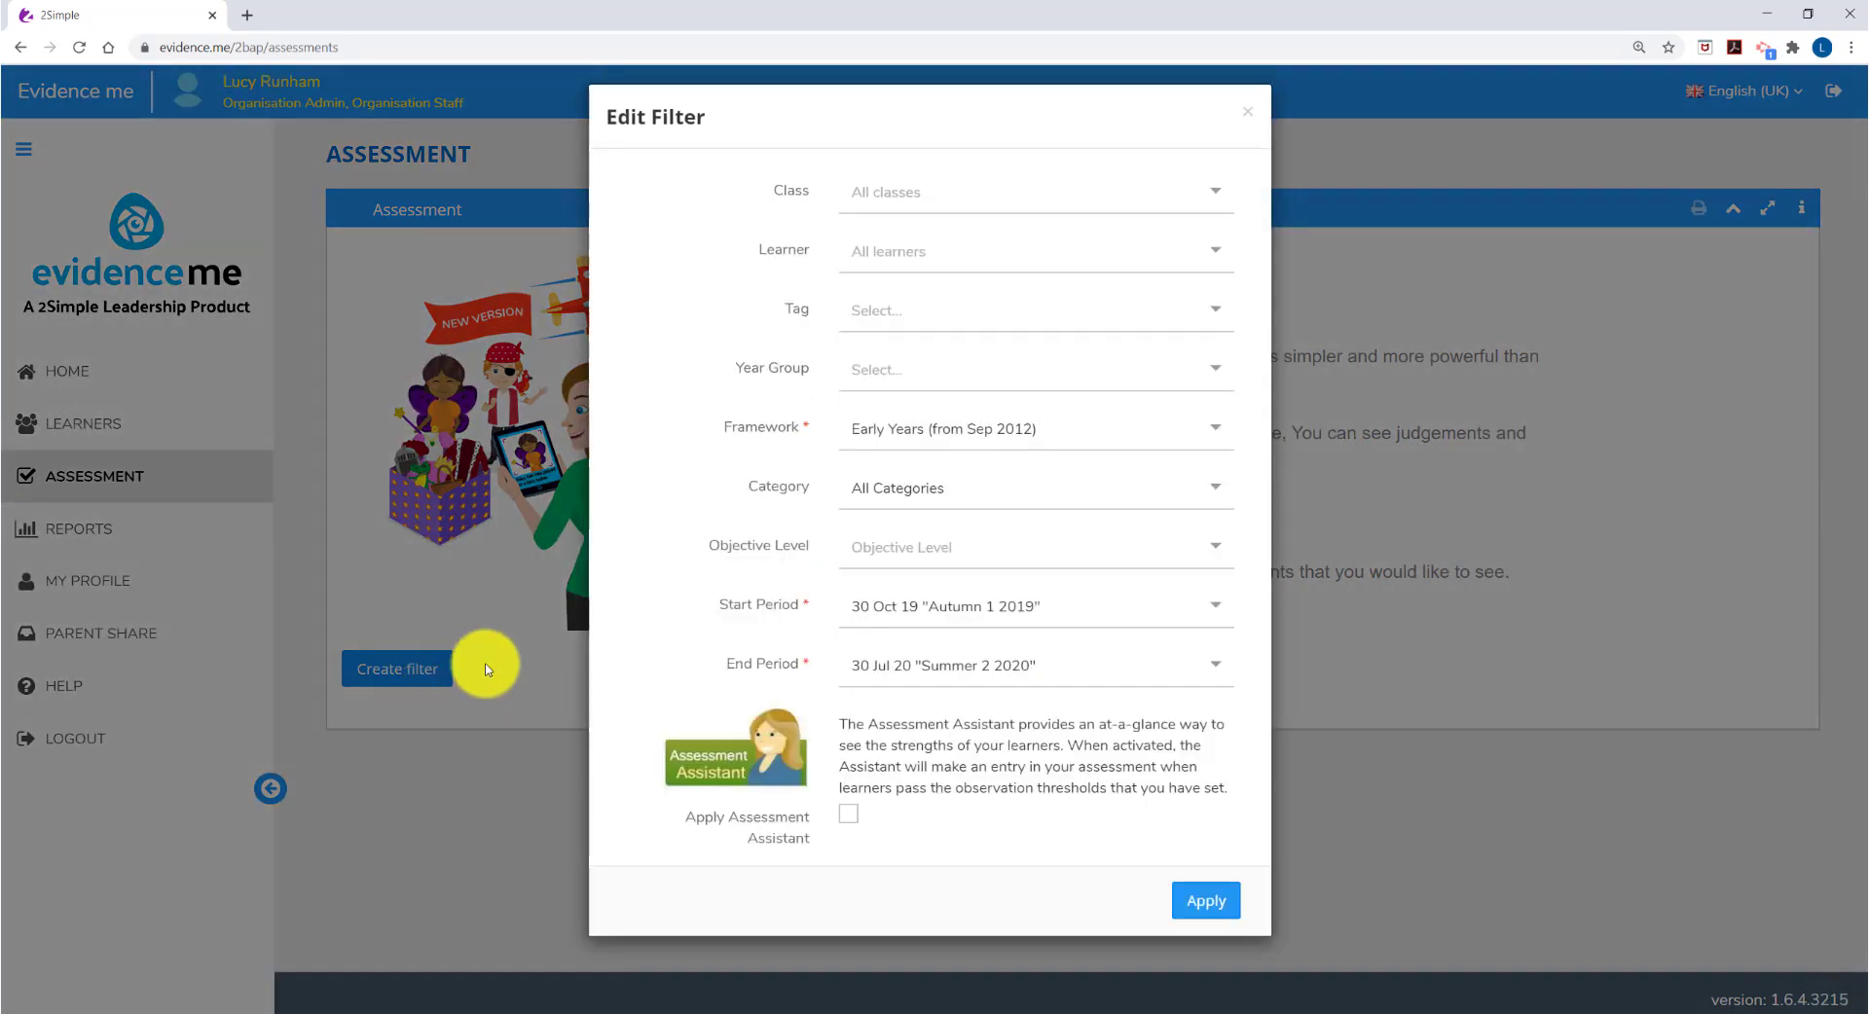
{"action": "left_click", "coordinate": [850, 833]}
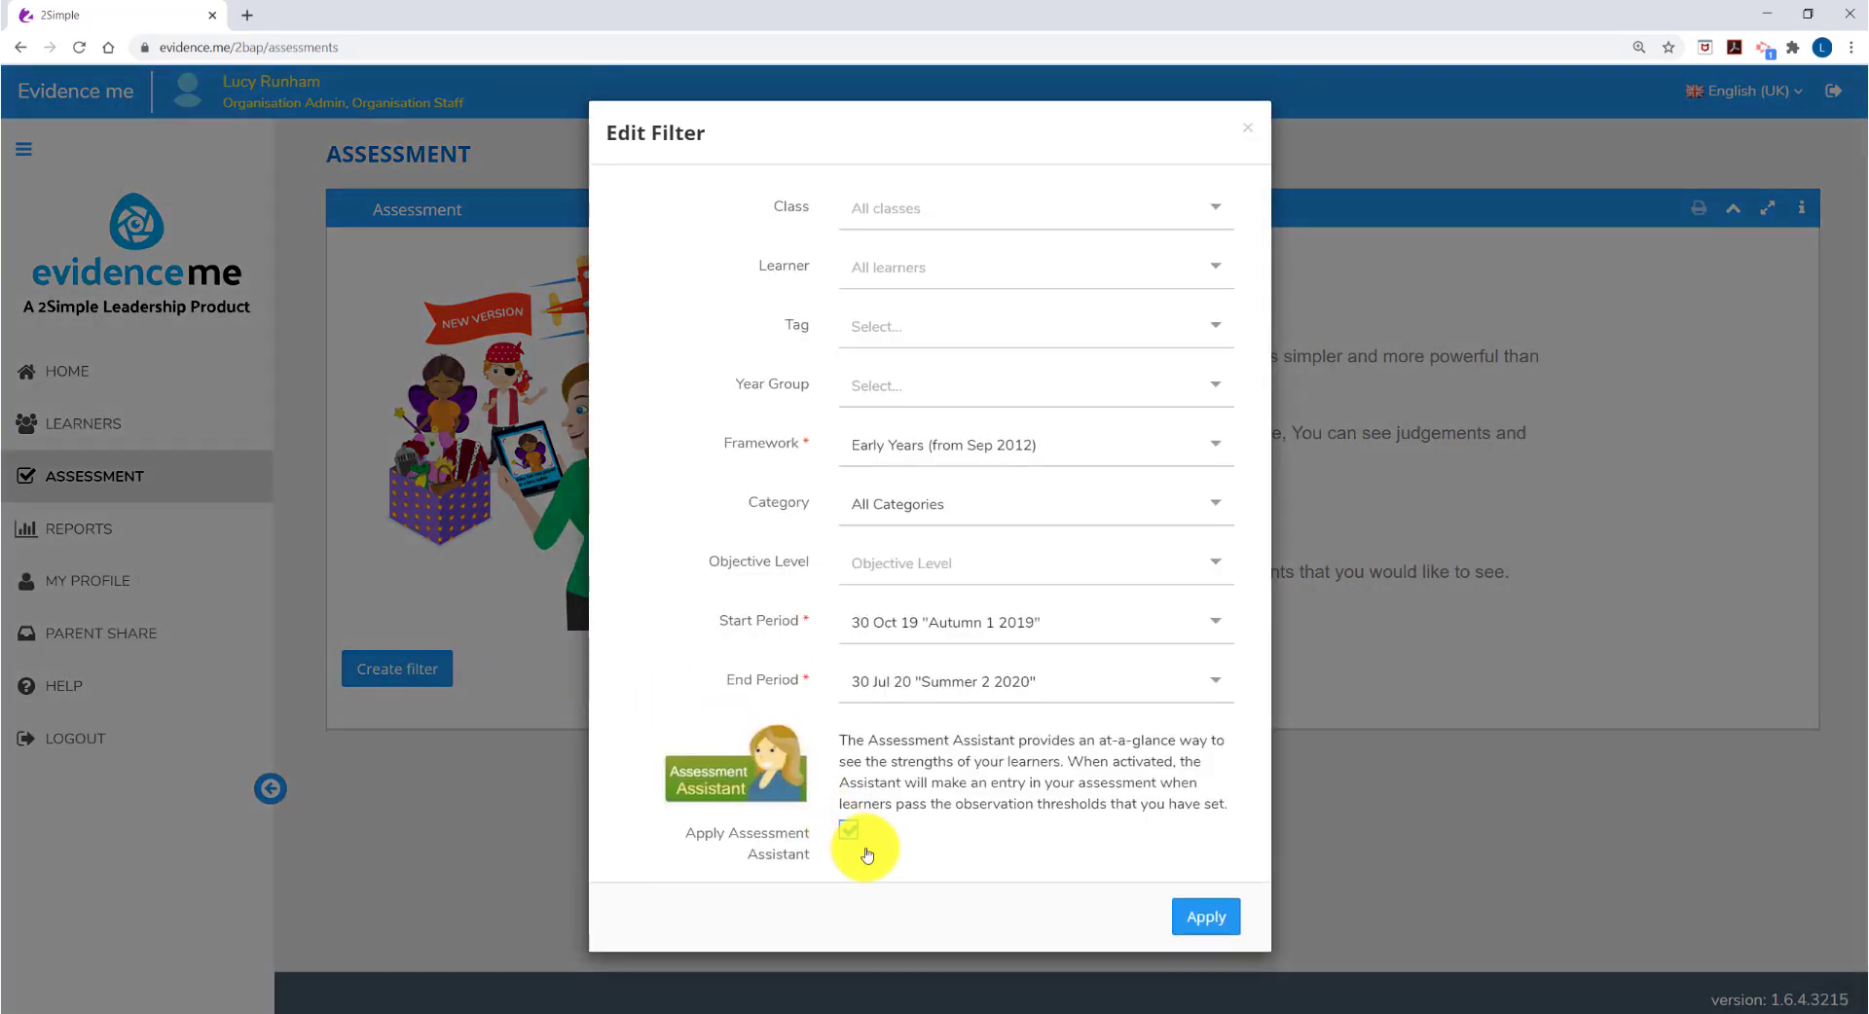
{"action": "left_click", "coordinate": [1218, 213]}
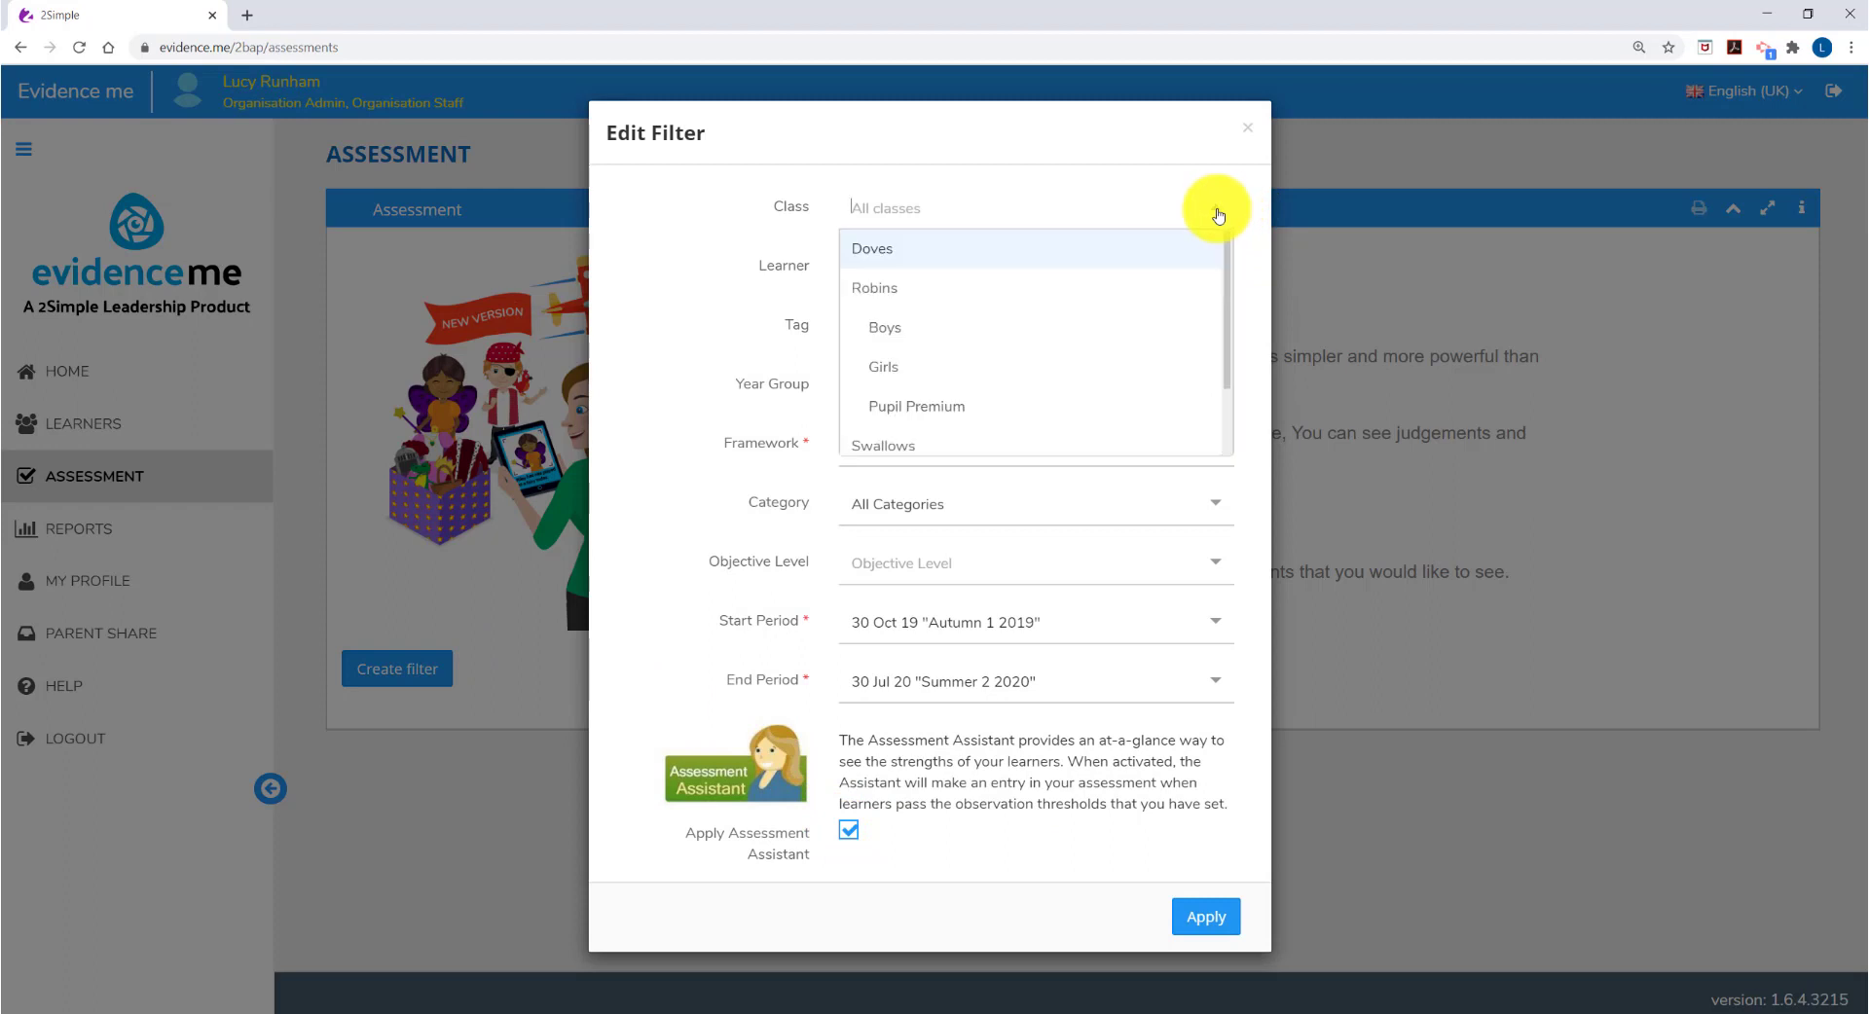
{"action": "left_click", "coordinate": [1169, 407]}
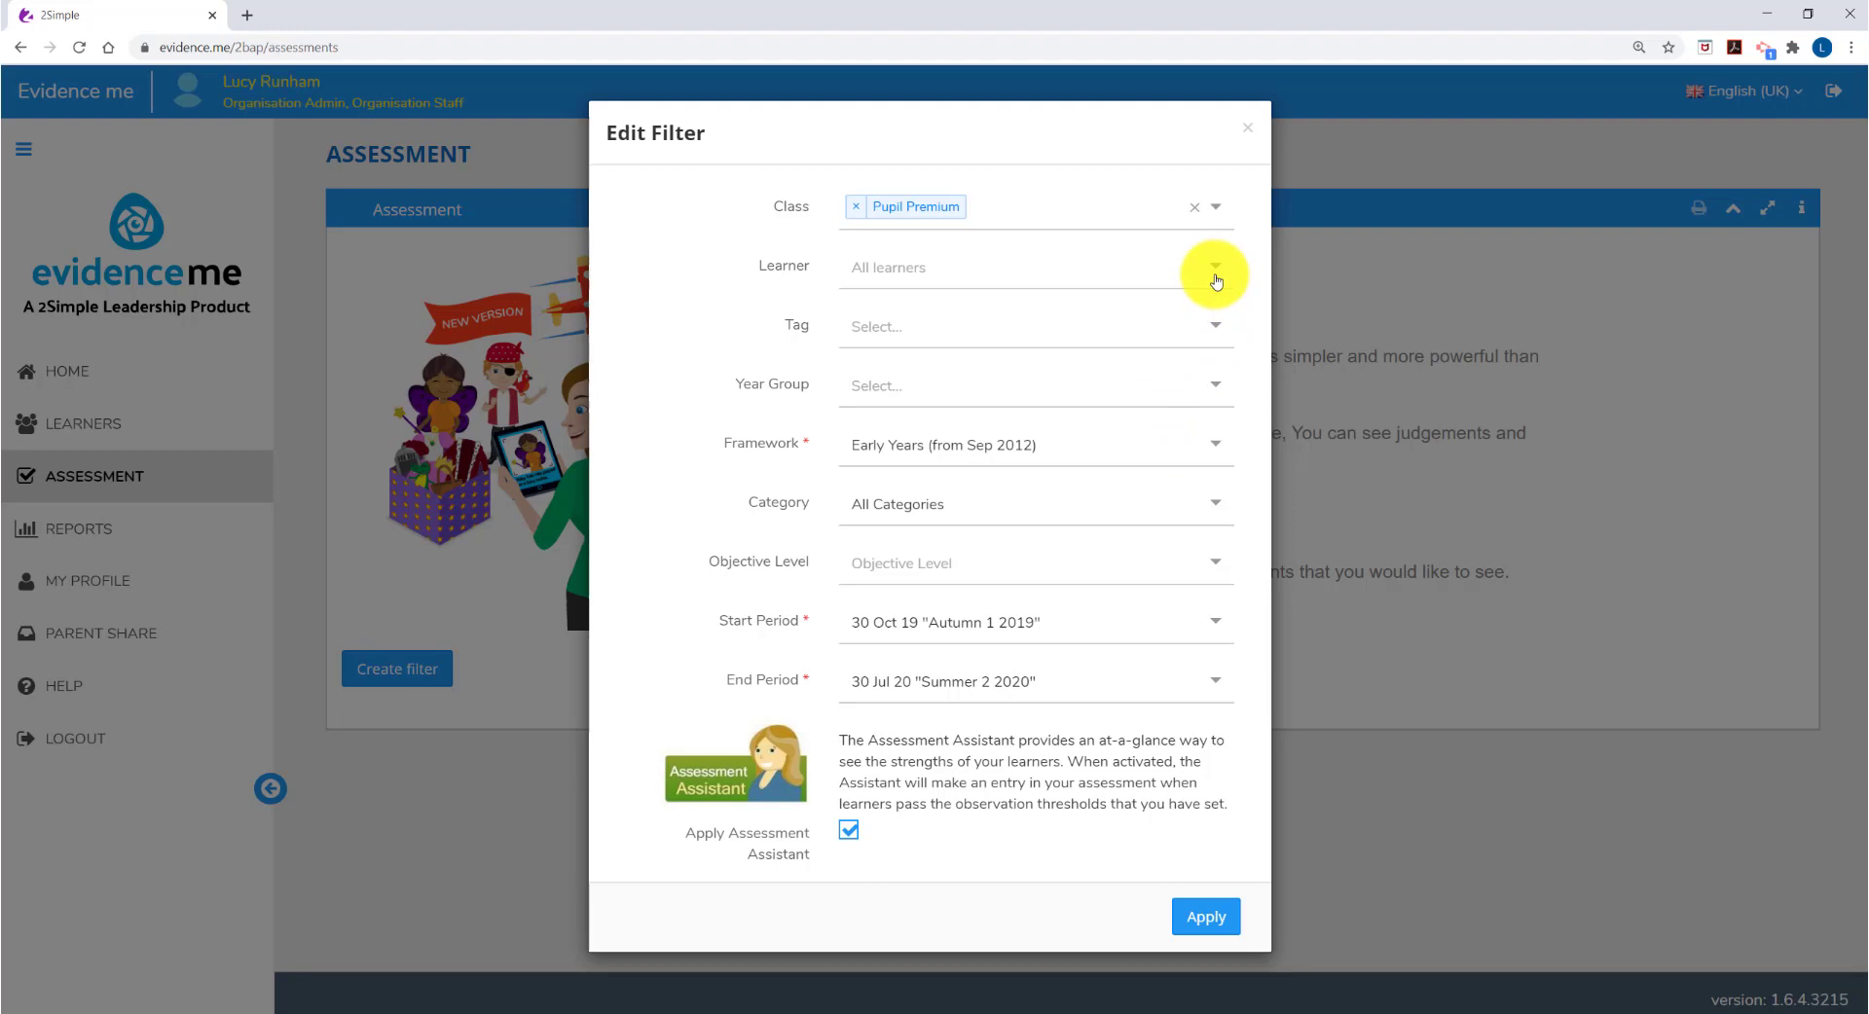
{"action": "left_click", "coordinate": [1216, 330]}
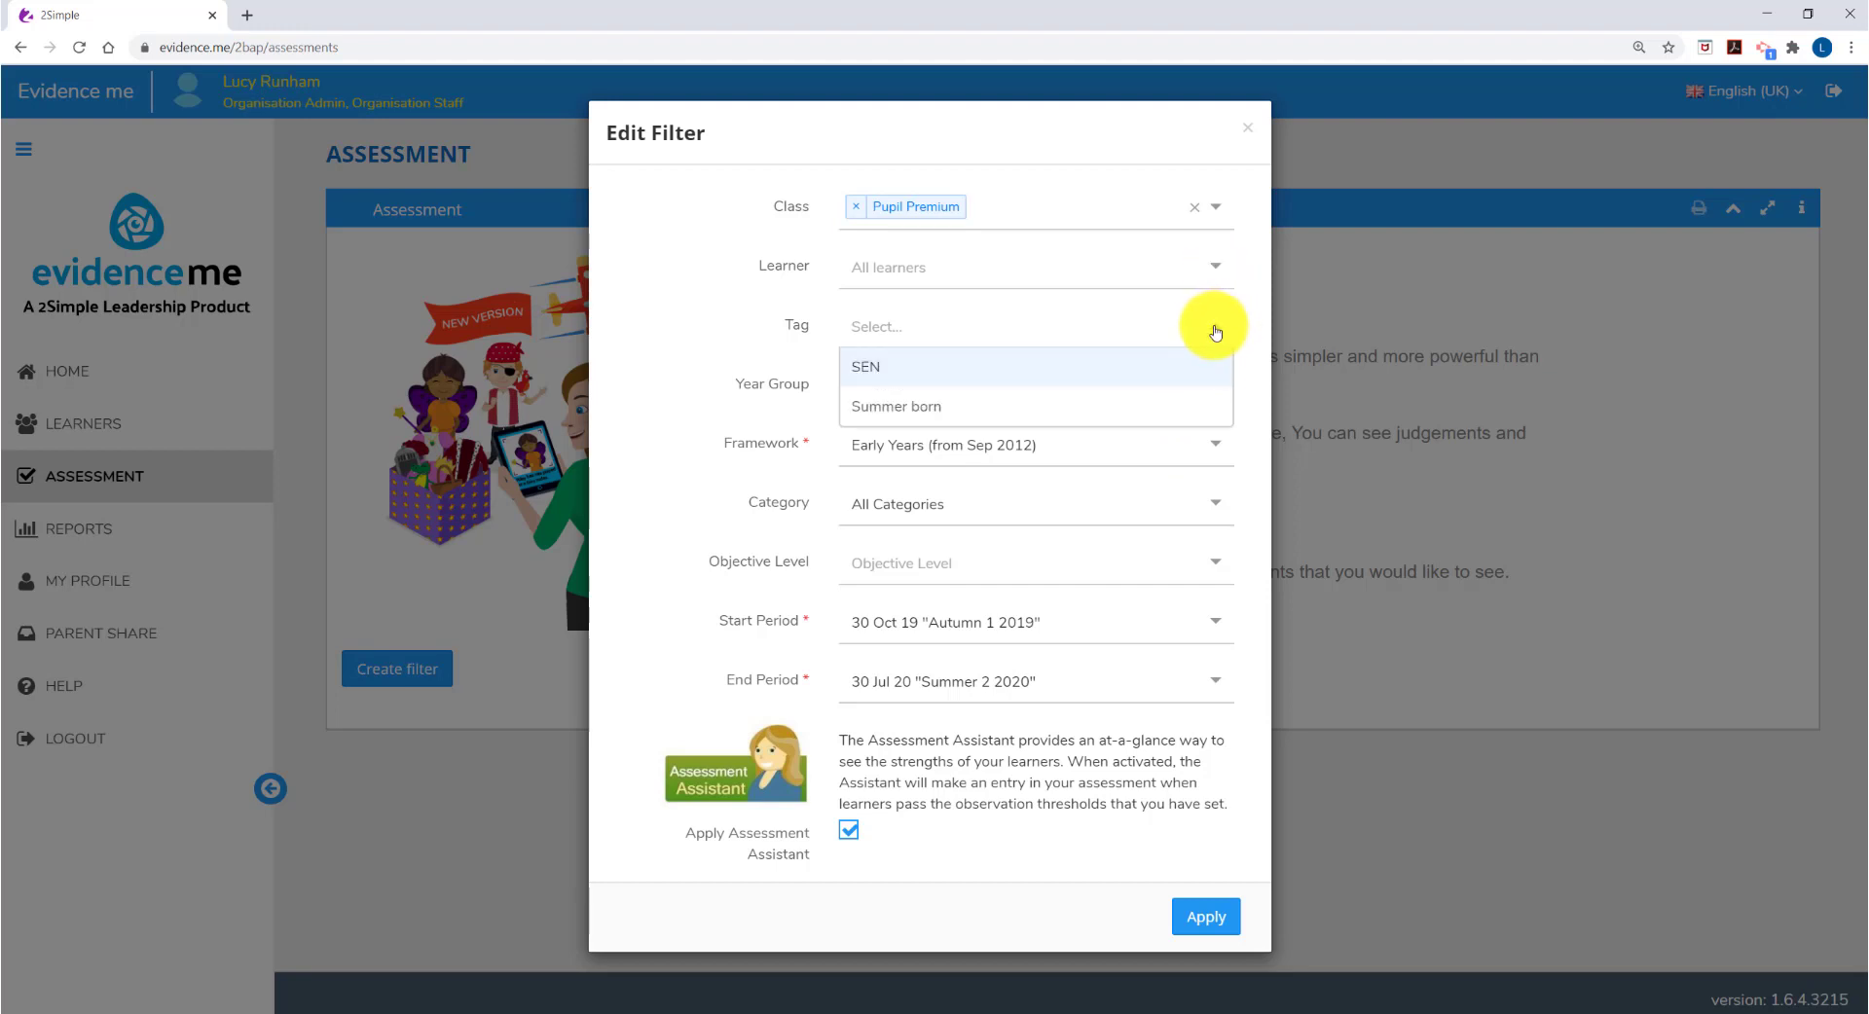
{"action": "left_click", "coordinate": [1216, 328]}
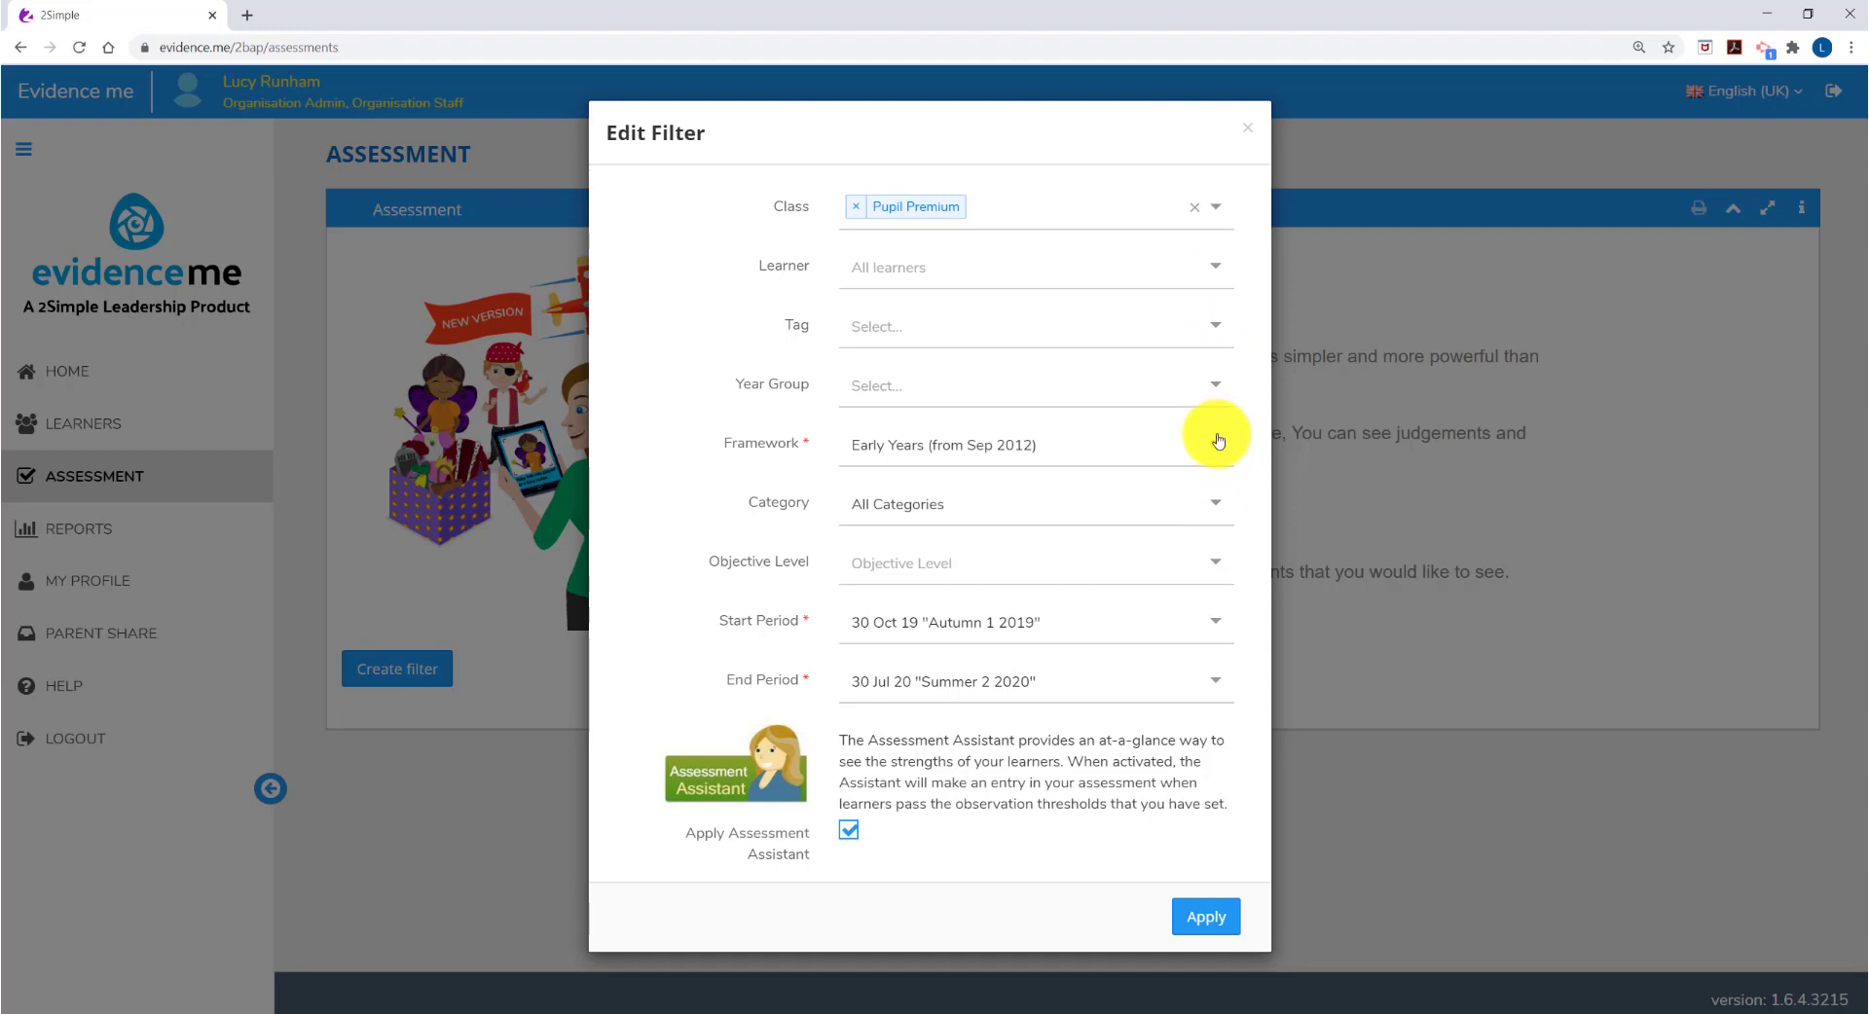
Choose the Communication and language category and apply the filter to show the grid.
{"action": "left_click", "coordinate": [1215, 513]}
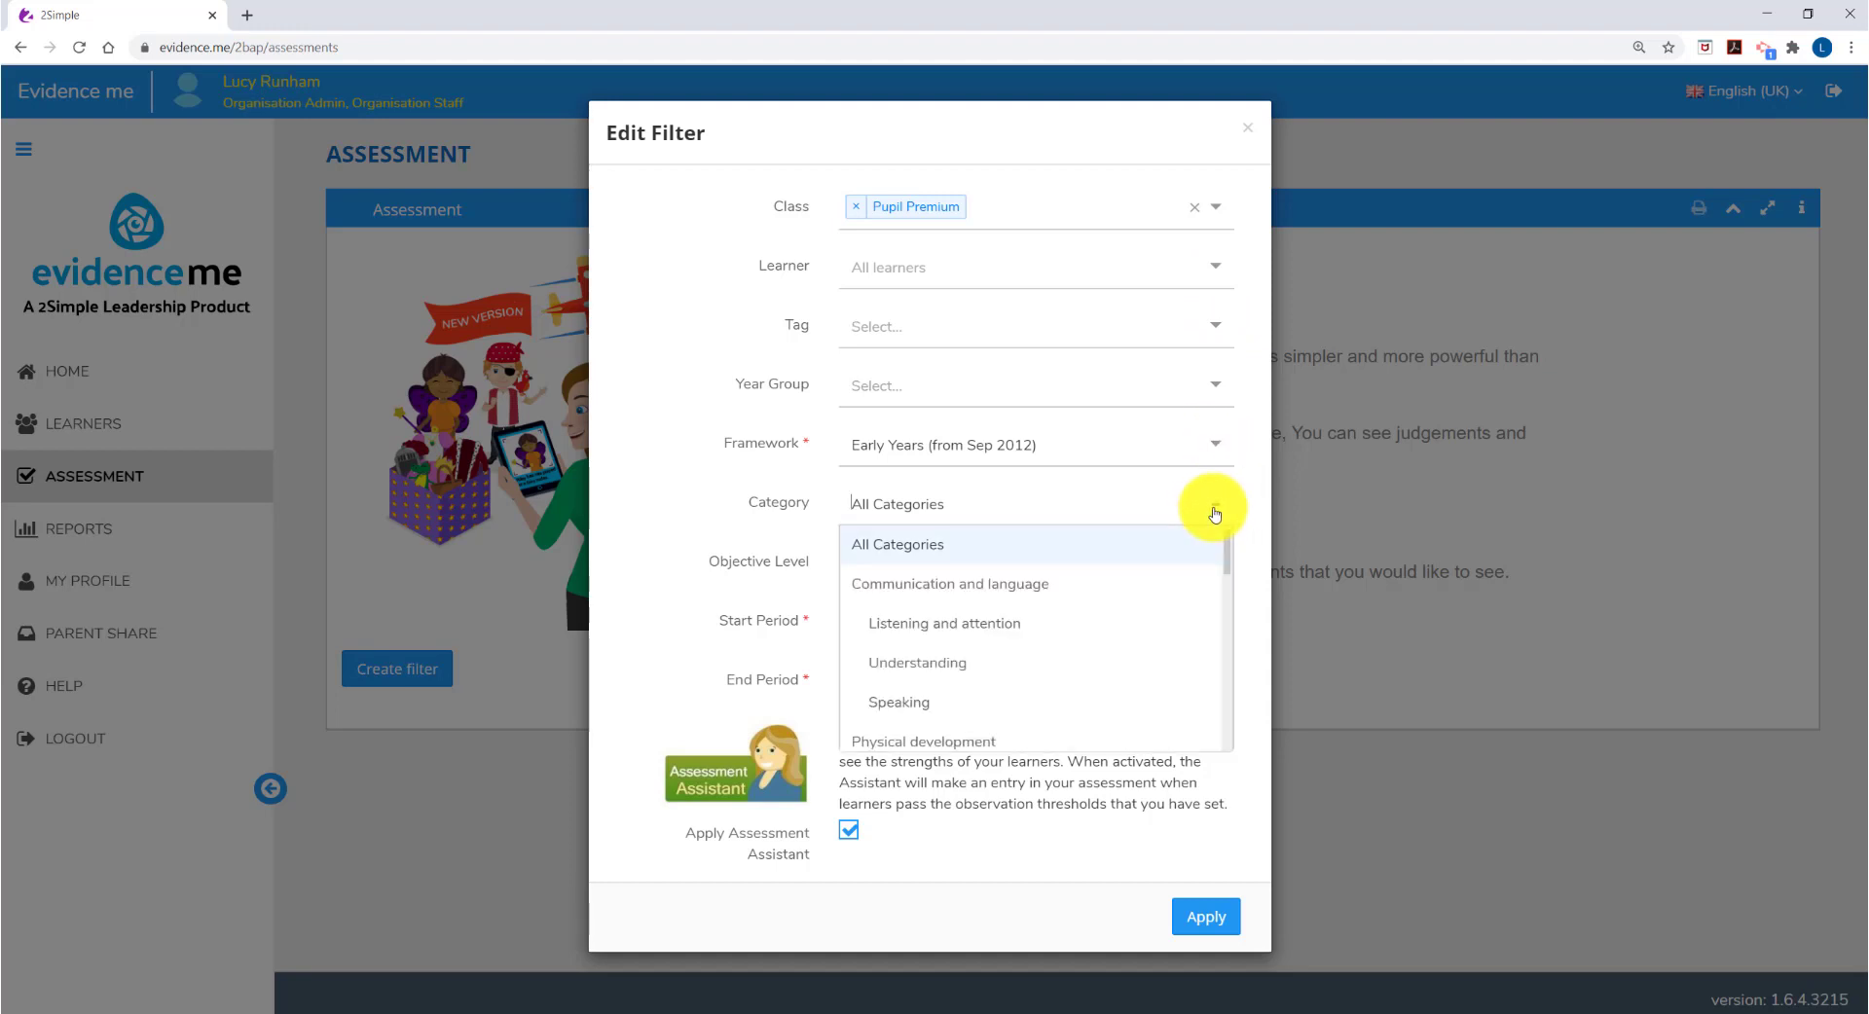
{"action": "left_click", "coordinate": [1222, 582]}
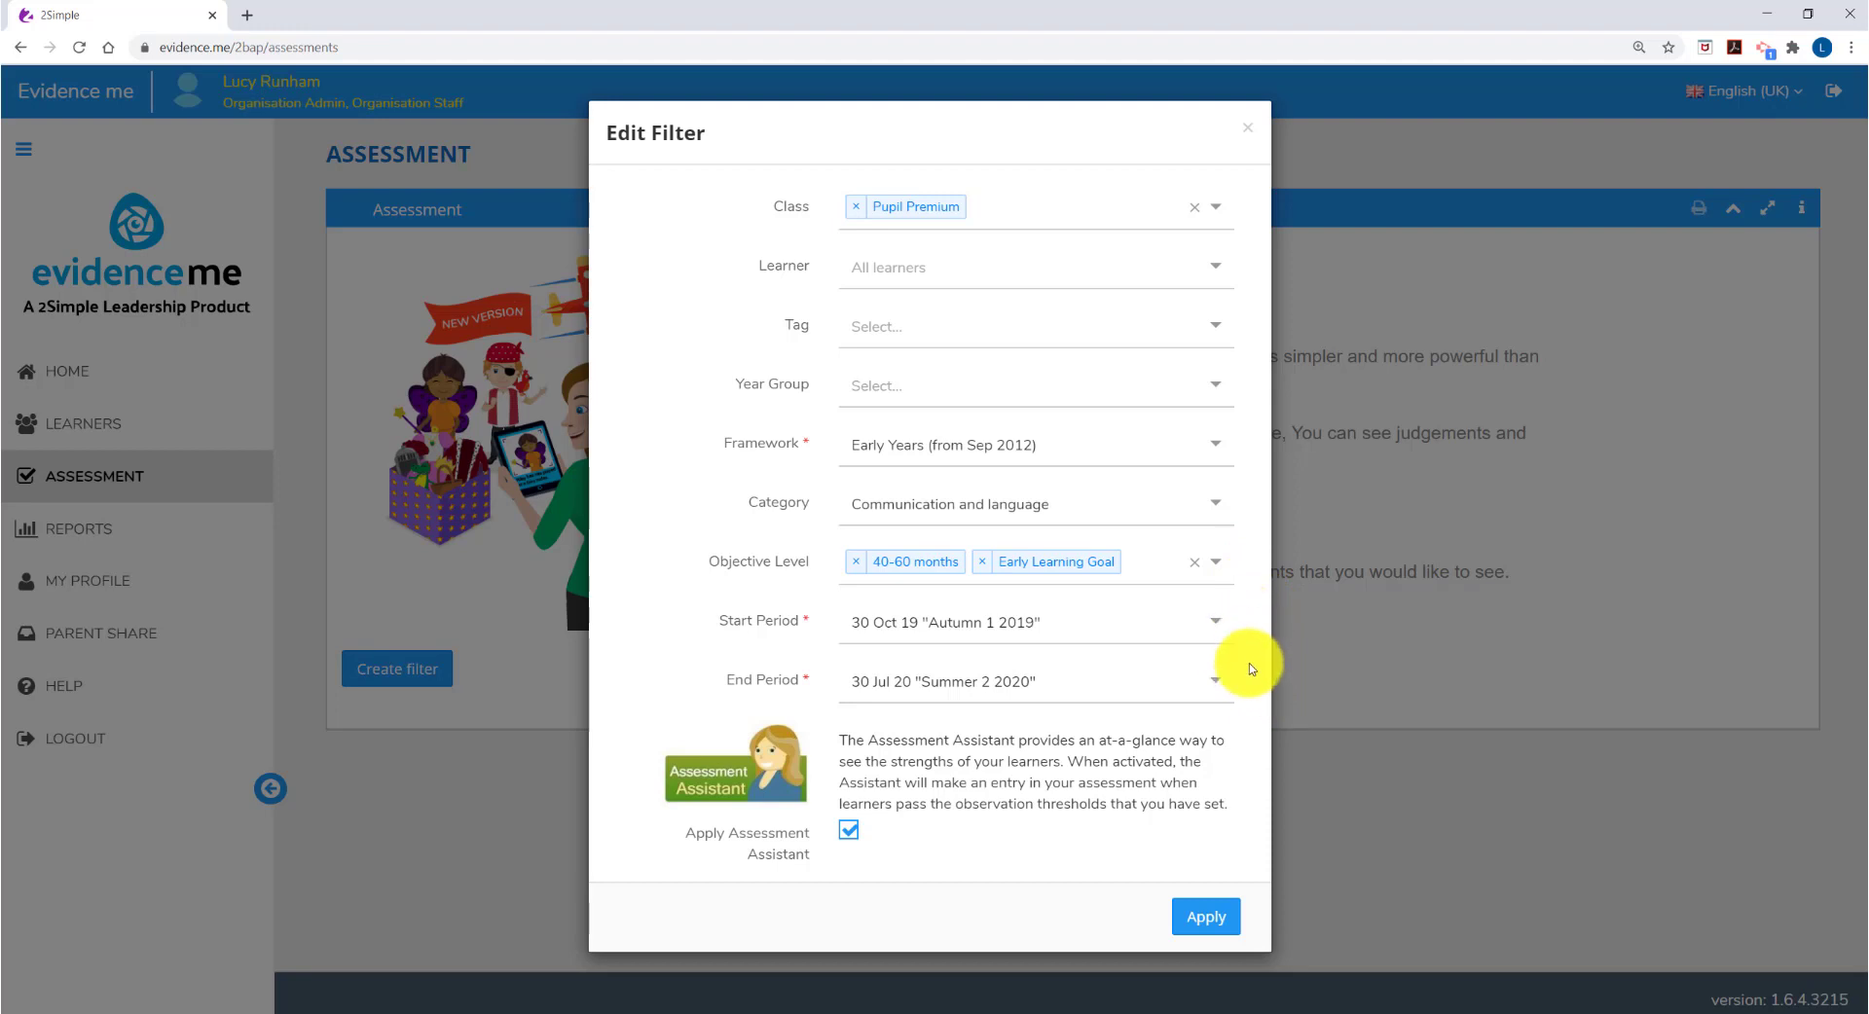
{"action": "left_click", "coordinate": [1217, 625]}
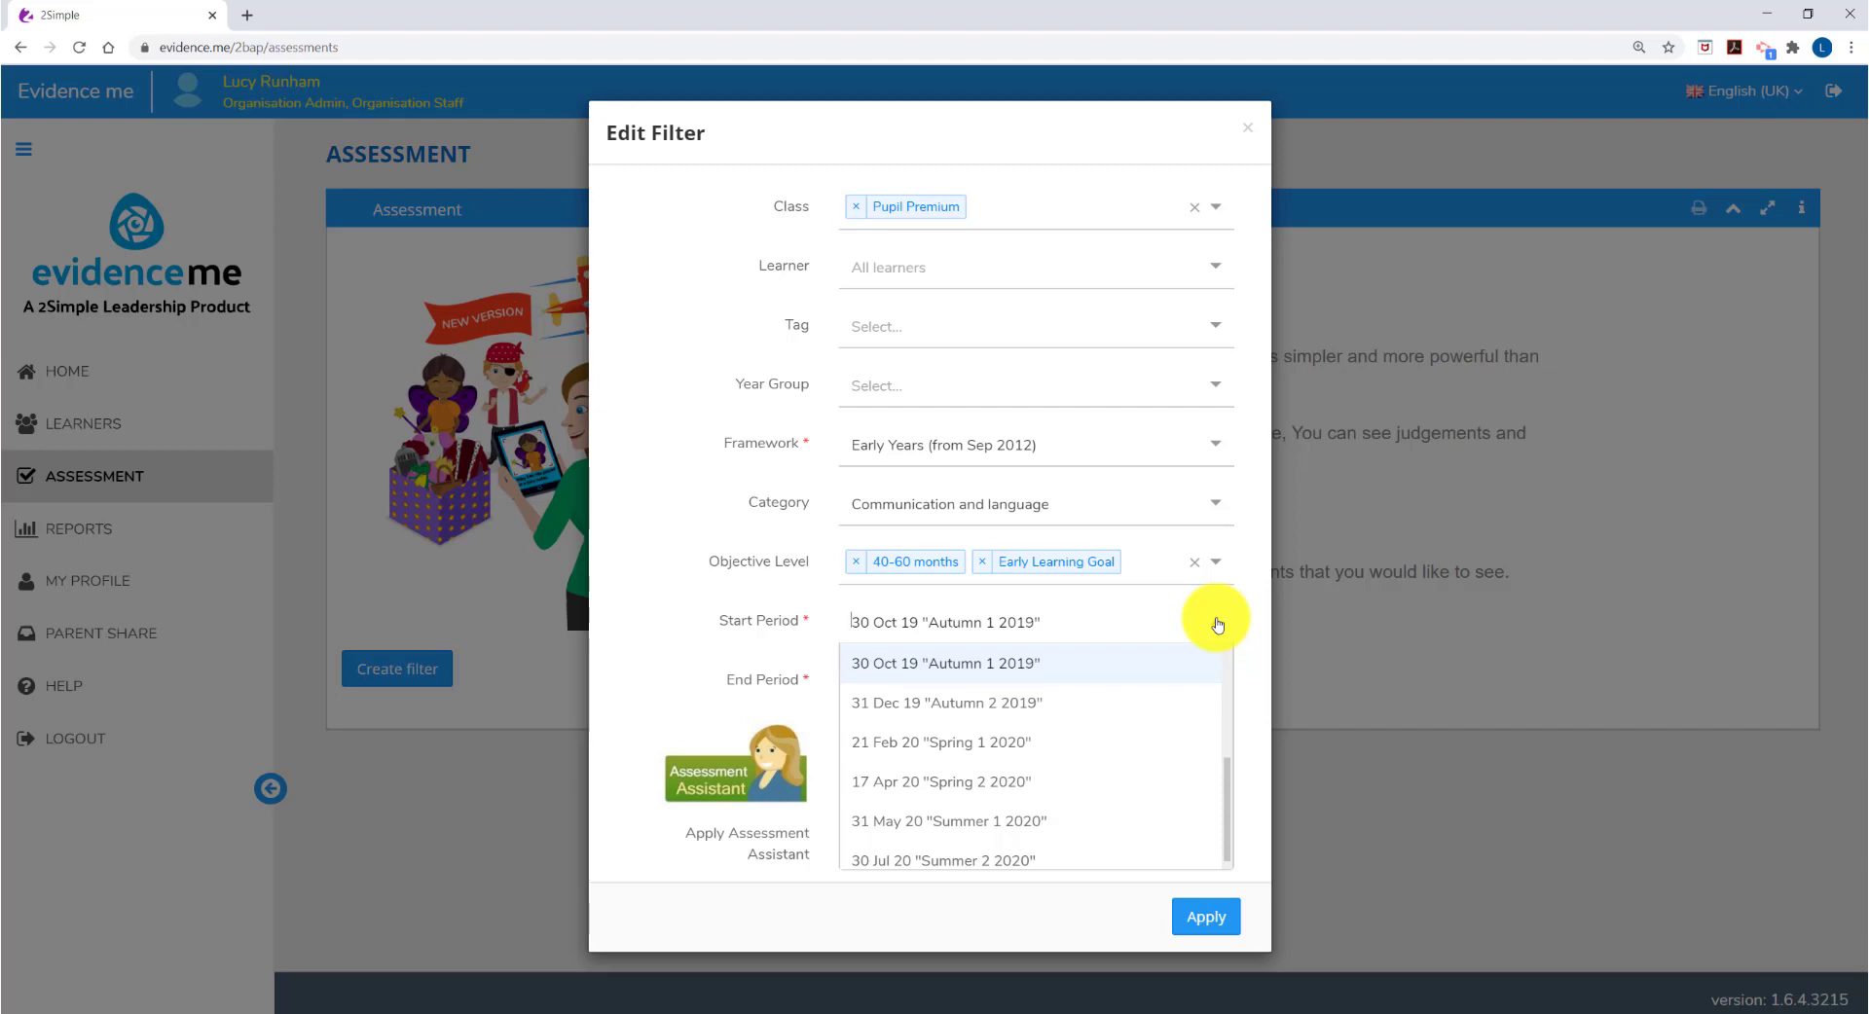
{"action": "left_click", "coordinate": [1217, 625]}
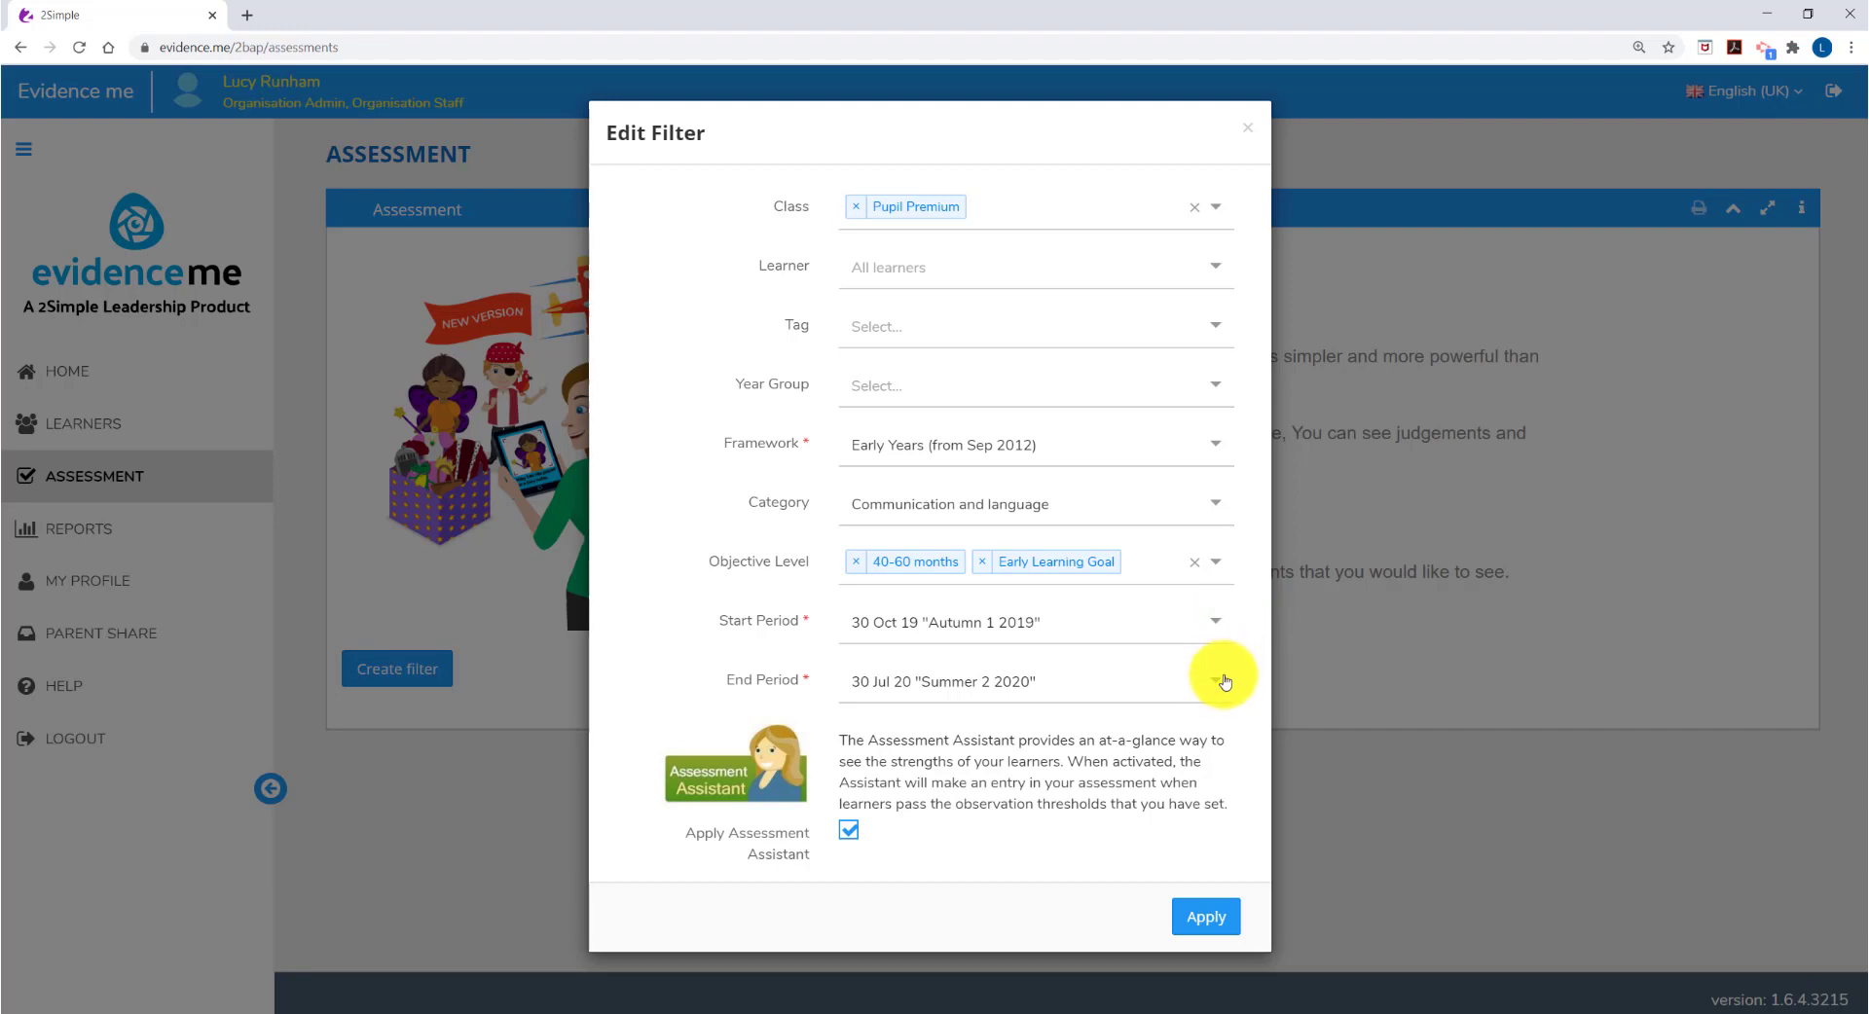
{"action": "left_click", "coordinate": [1223, 922]}
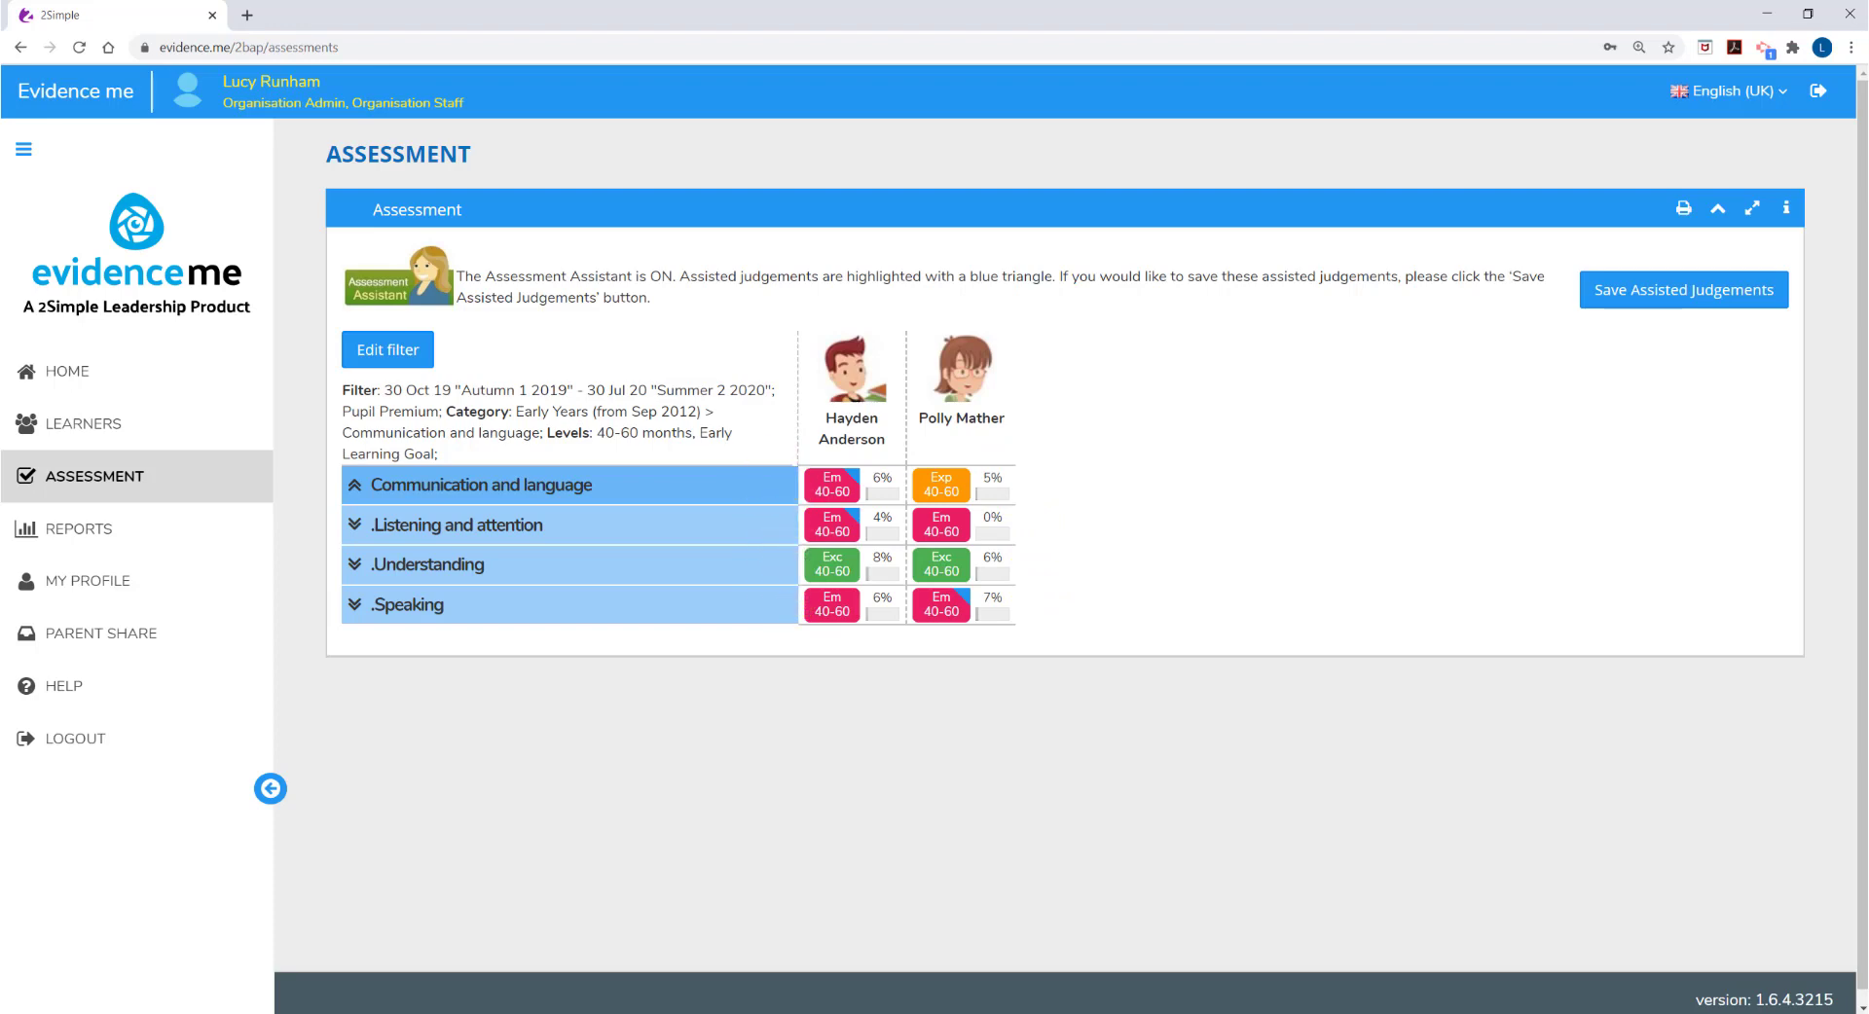
Zoom the page in and expand the Listening and attention row into its statements.
{"action": "key", "text": "ctrl+plus"}
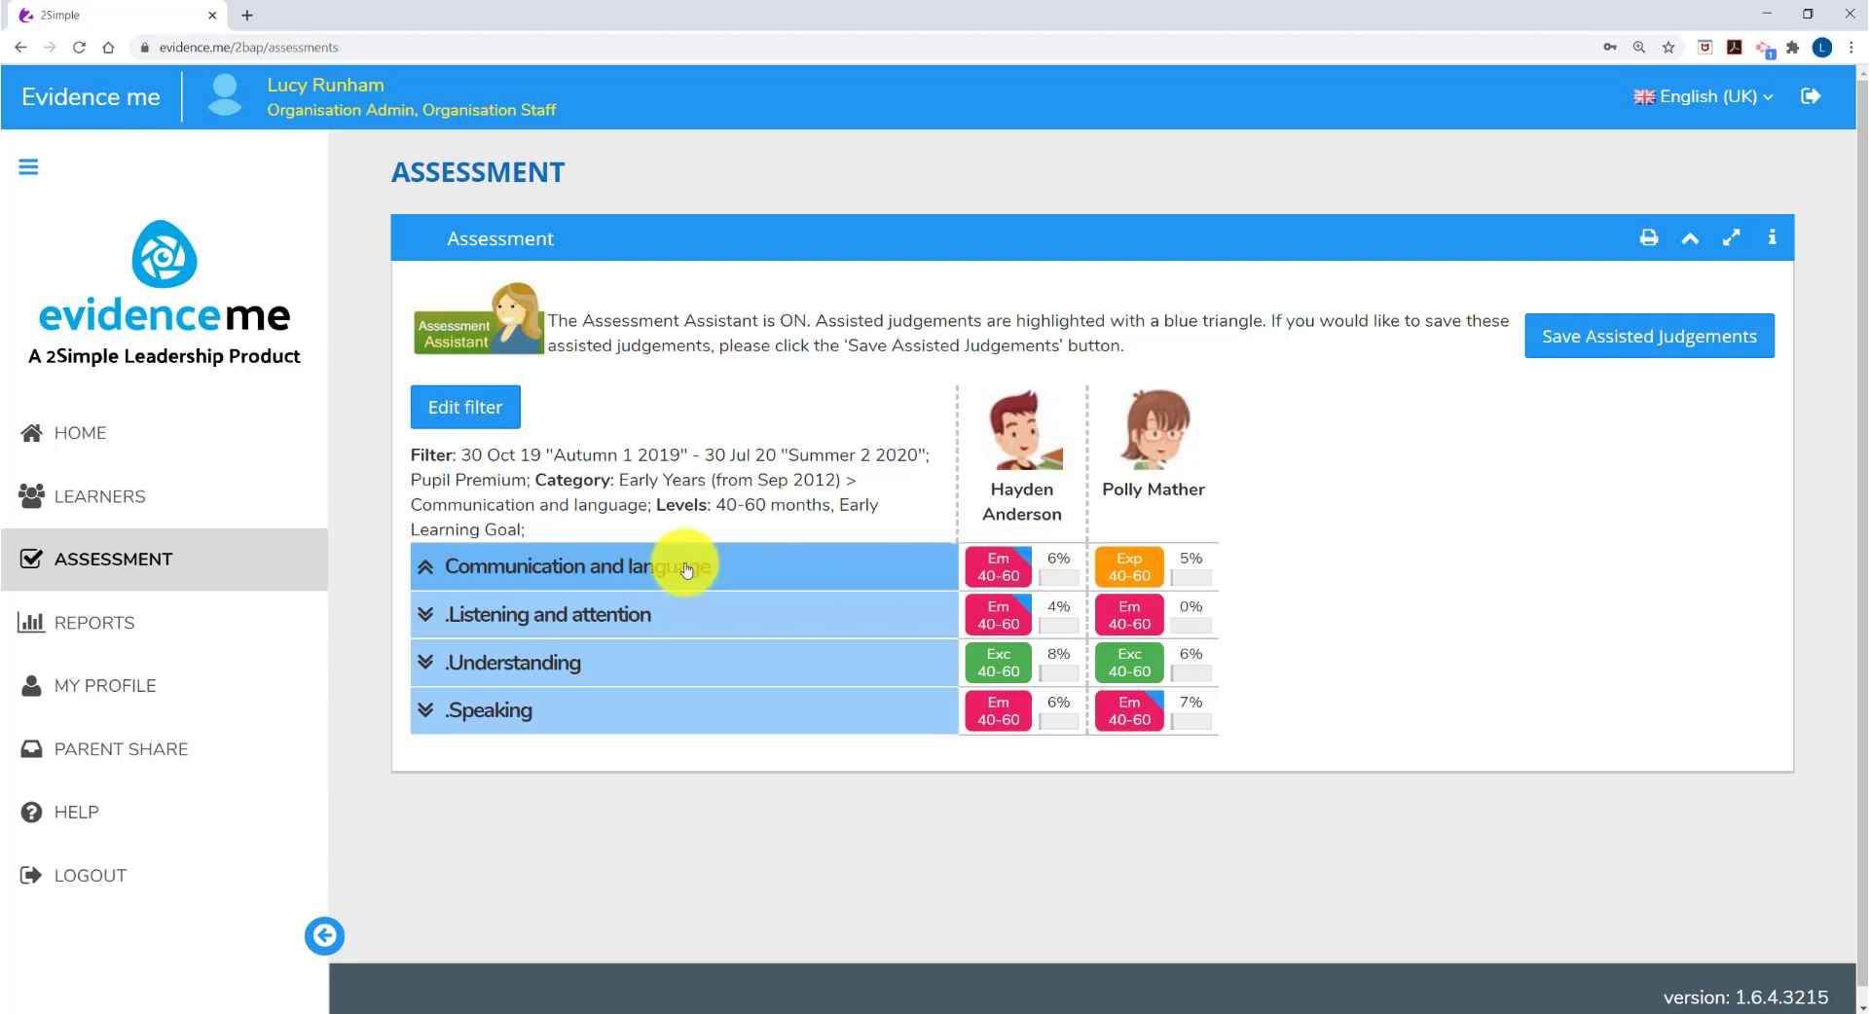
{"action": "left_click", "coordinate": [424, 616]}
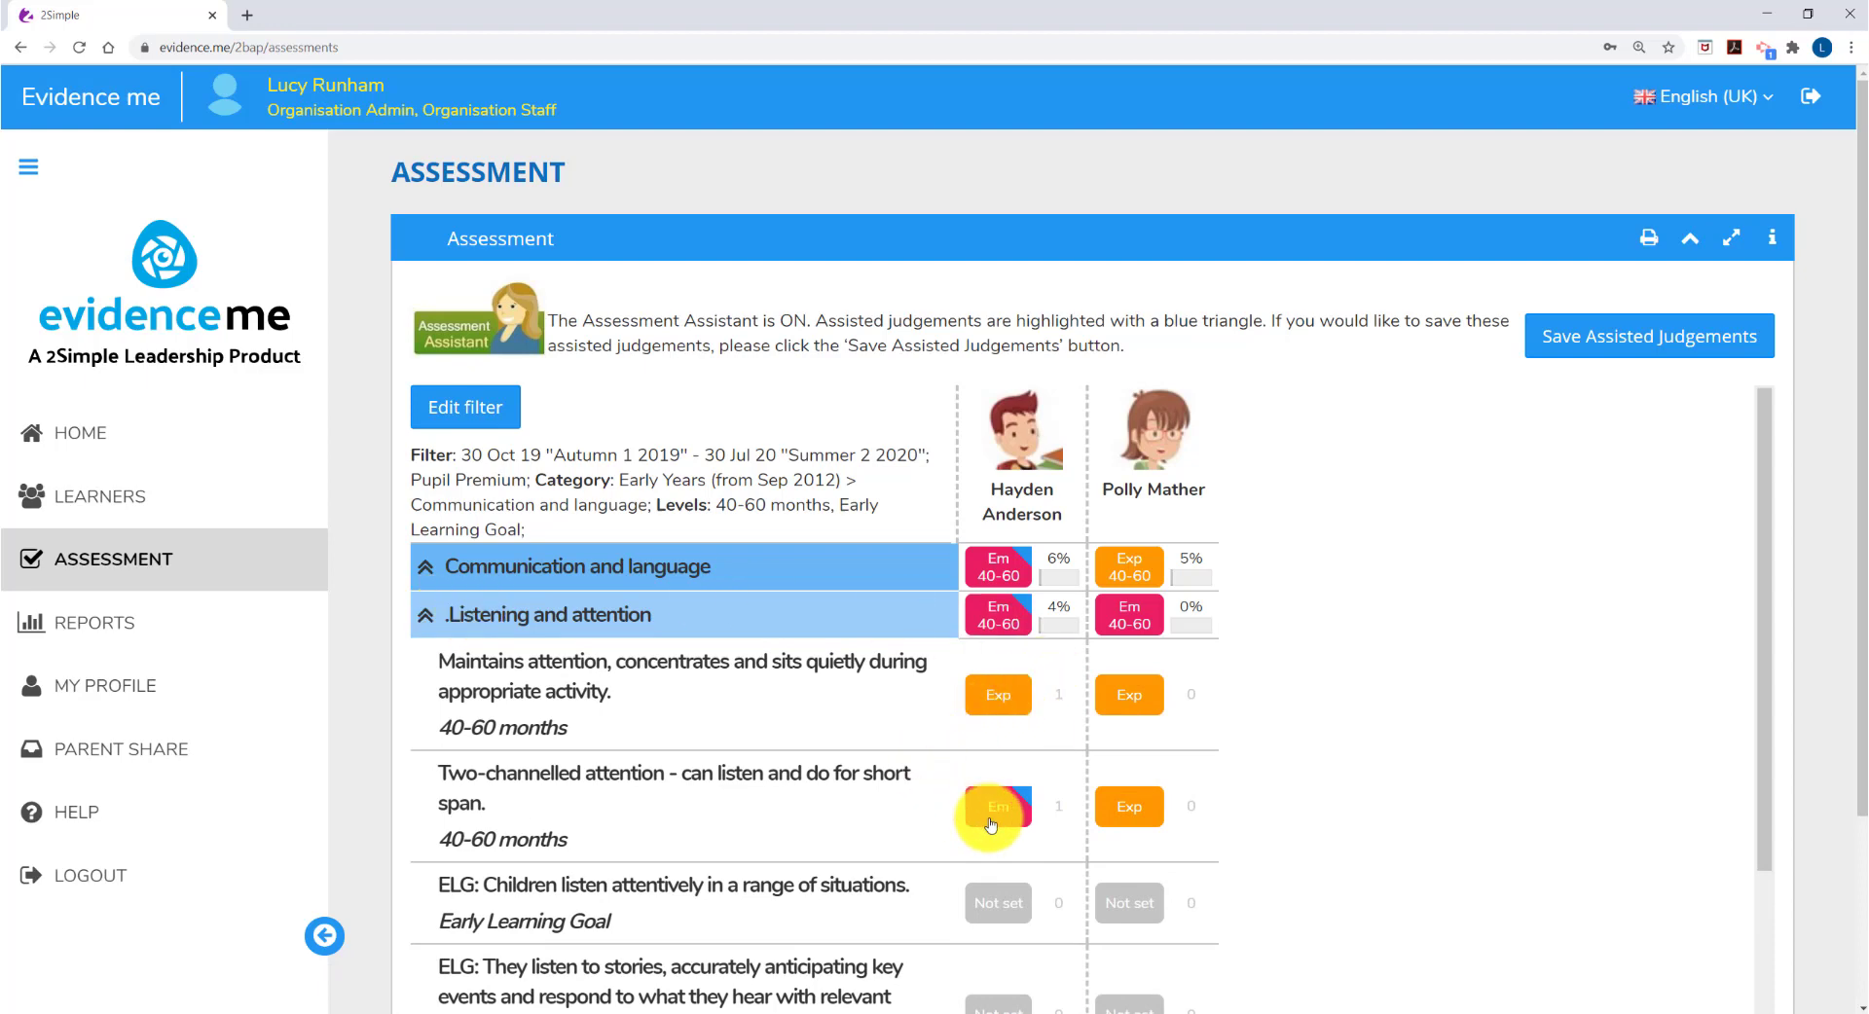
Set the first learner's Two-channelled attention judgement to Em for Summer 2 2020.
{"action": "mouse_move", "coordinate": [989, 817]}
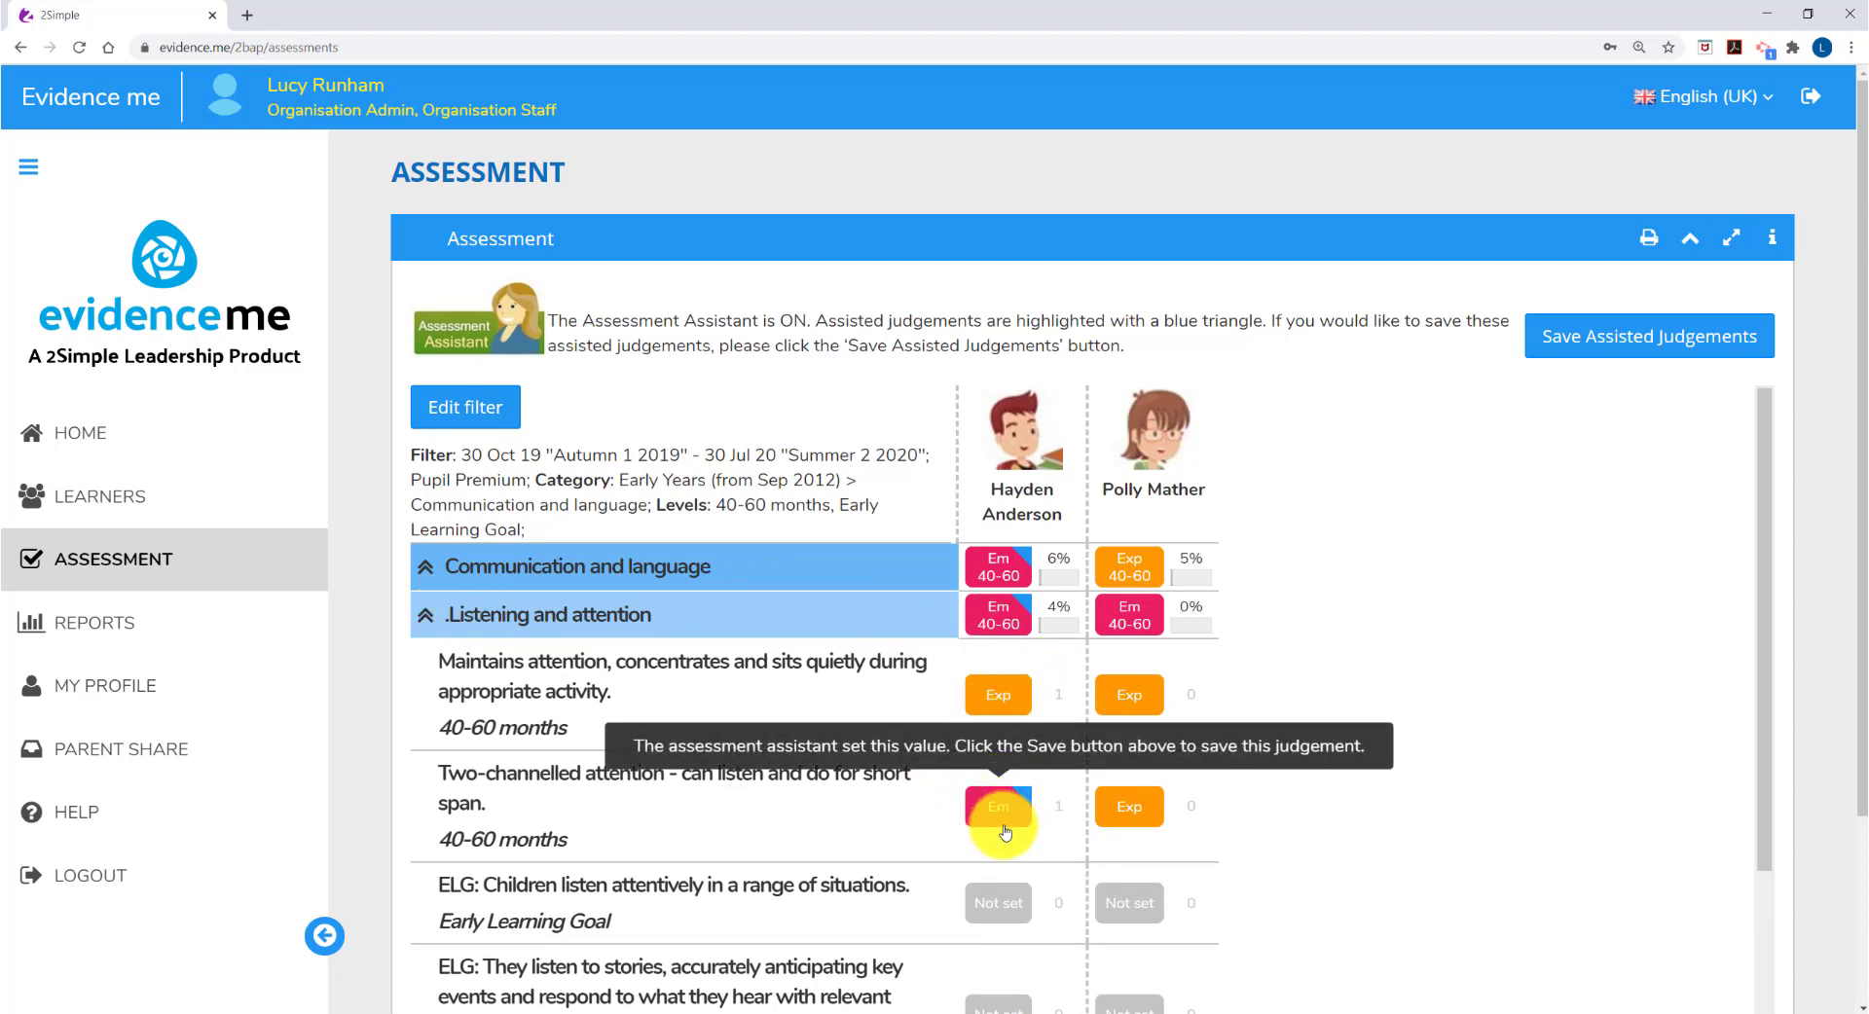
{"action": "left_click", "coordinate": [1027, 809]}
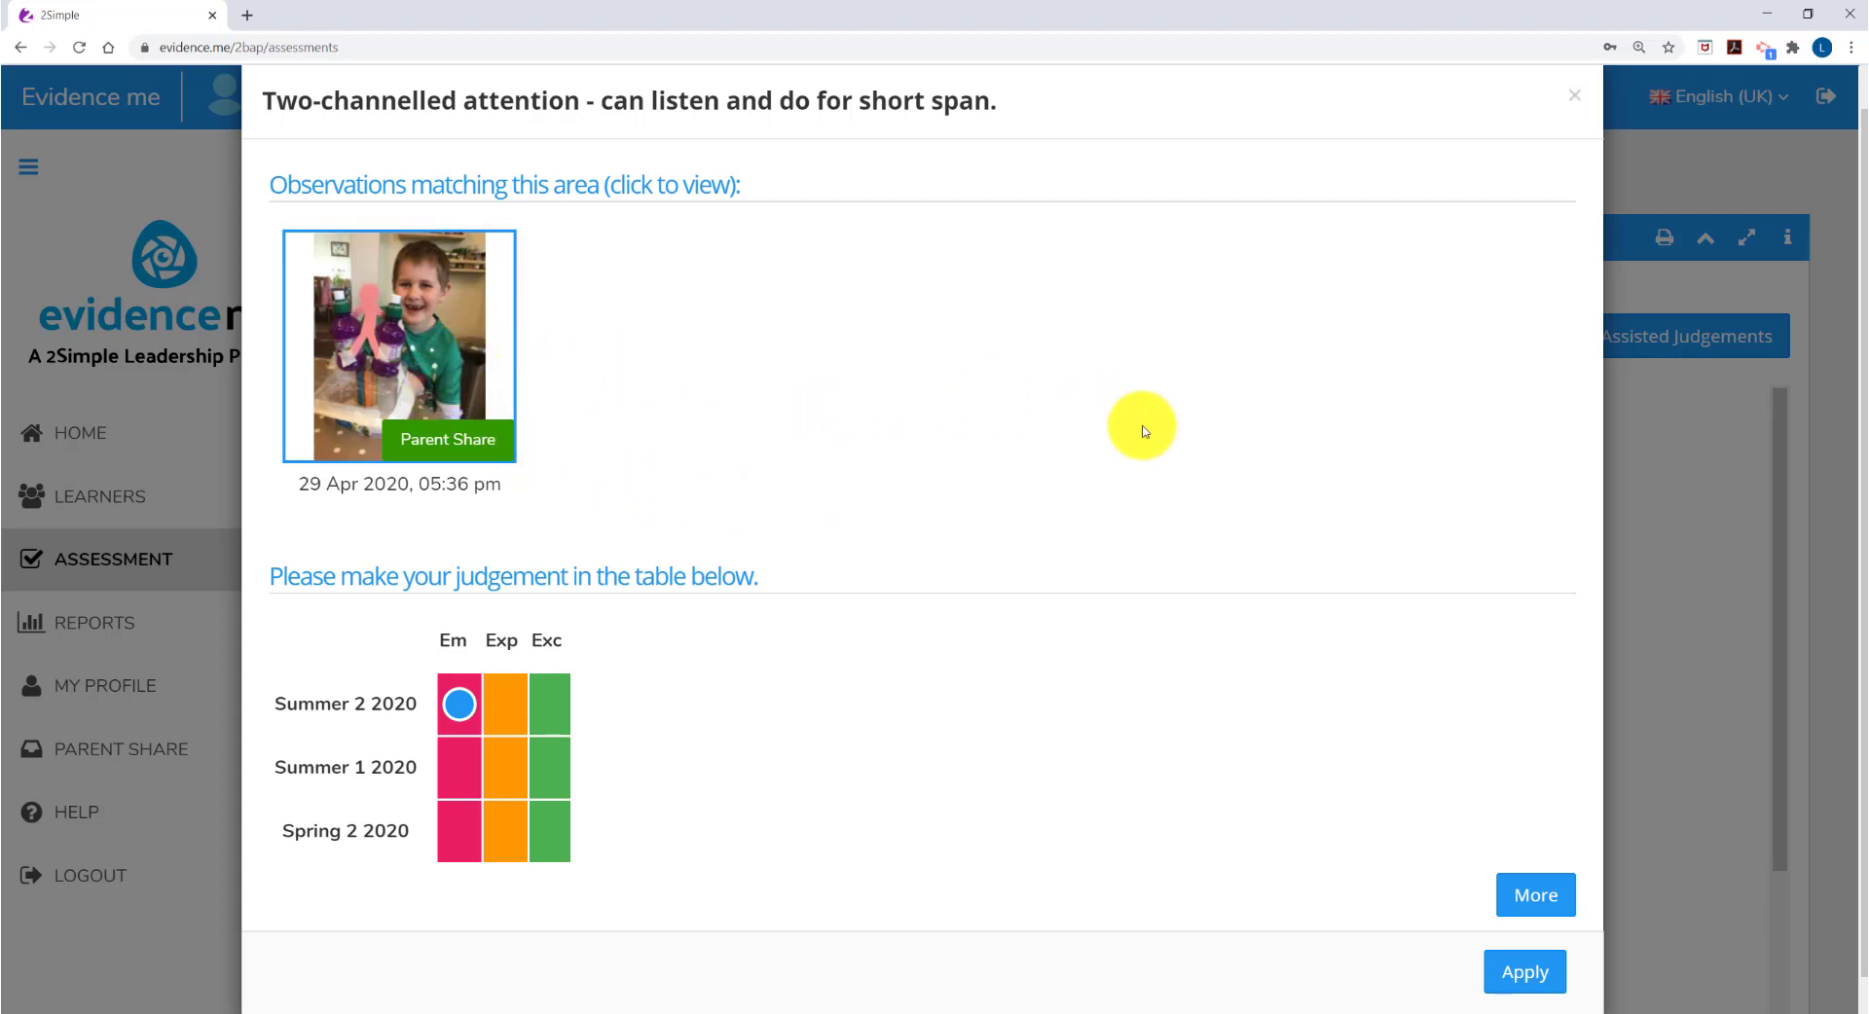
{"action": "left_click", "coordinate": [457, 704]}
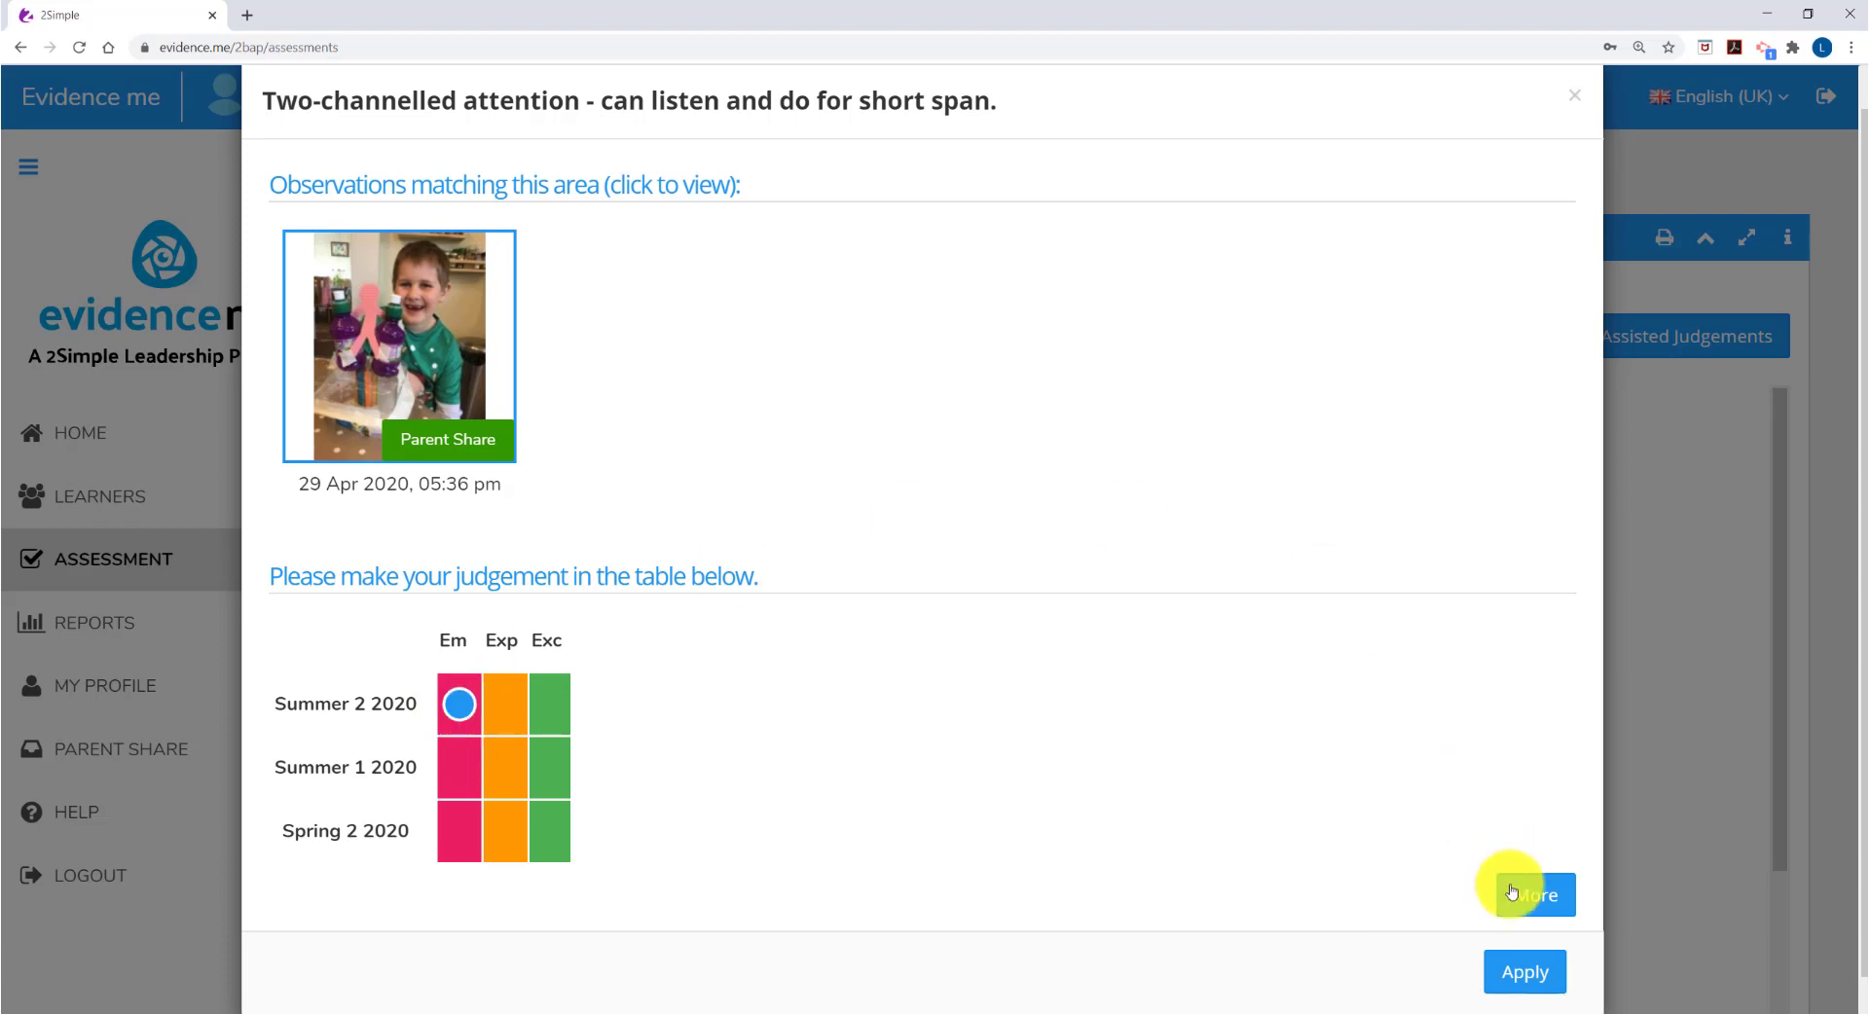
{"action": "left_click", "coordinate": [1500, 966]}
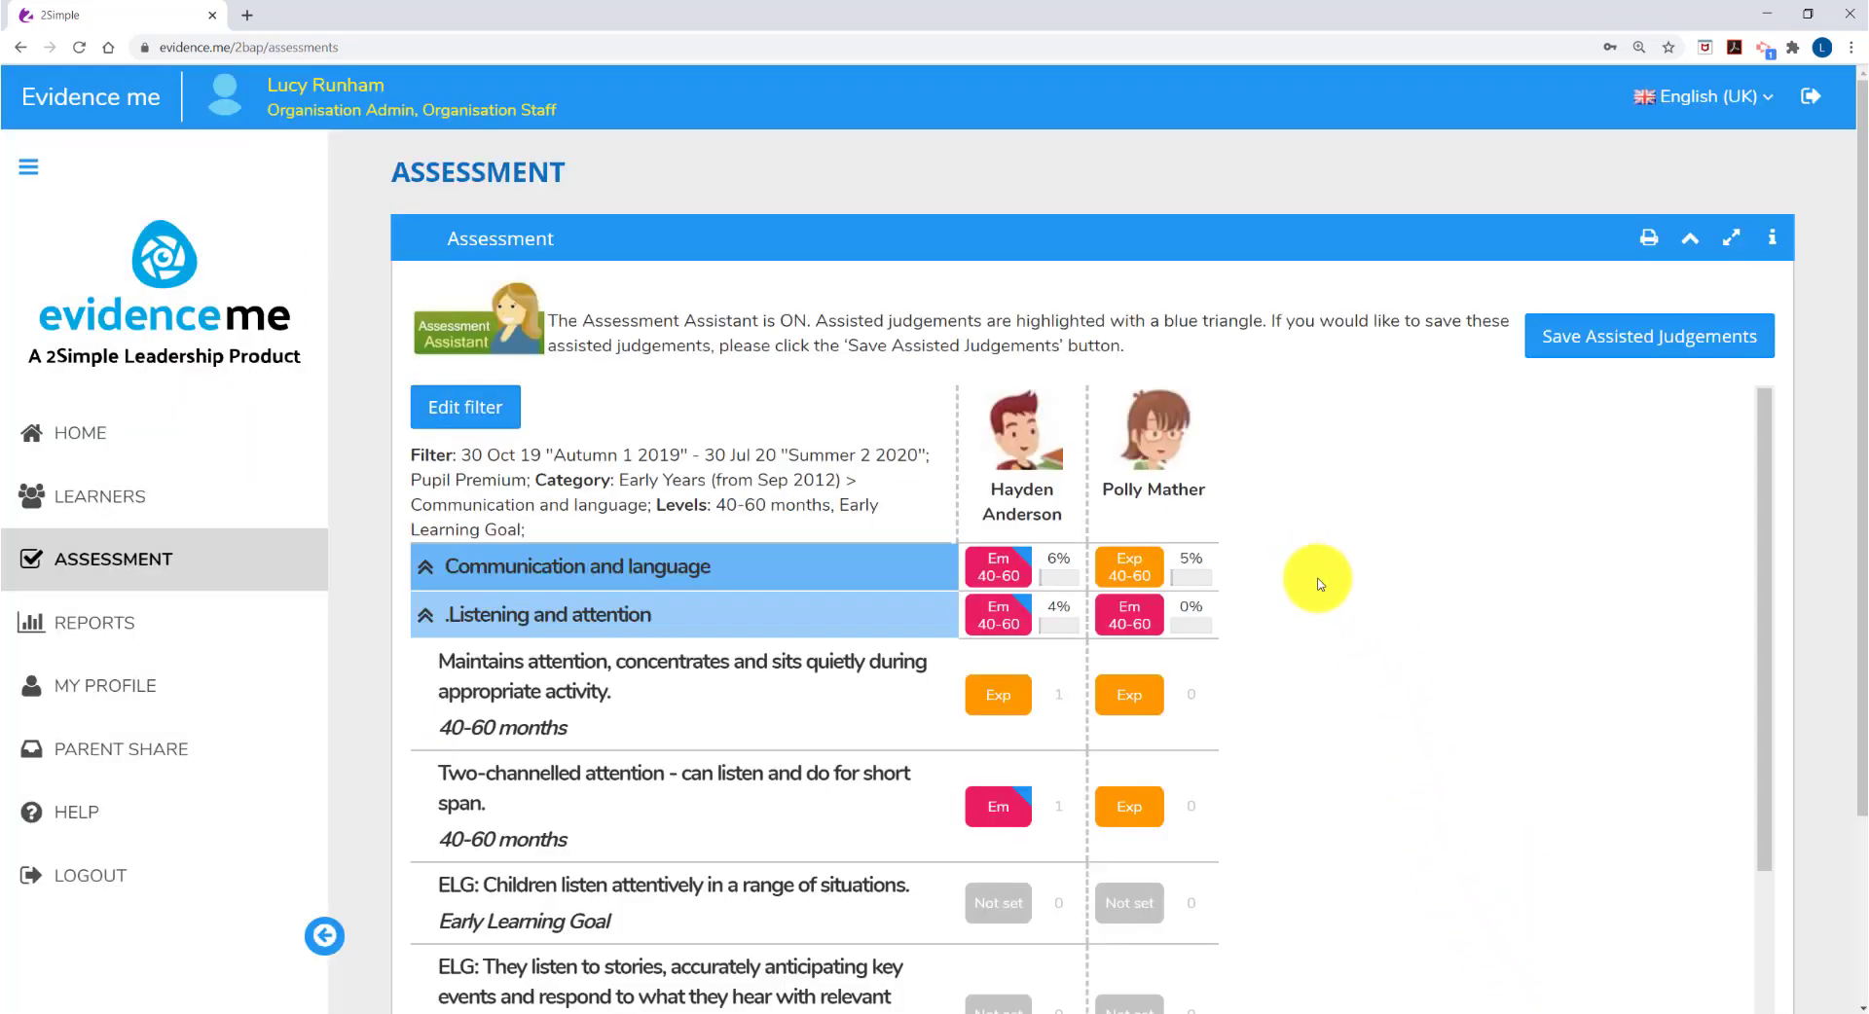
Move the first learner's Summer 2 2020 Communication and language judgement to Exc 40-60 months.
{"action": "left_click", "coordinate": [996, 577]}
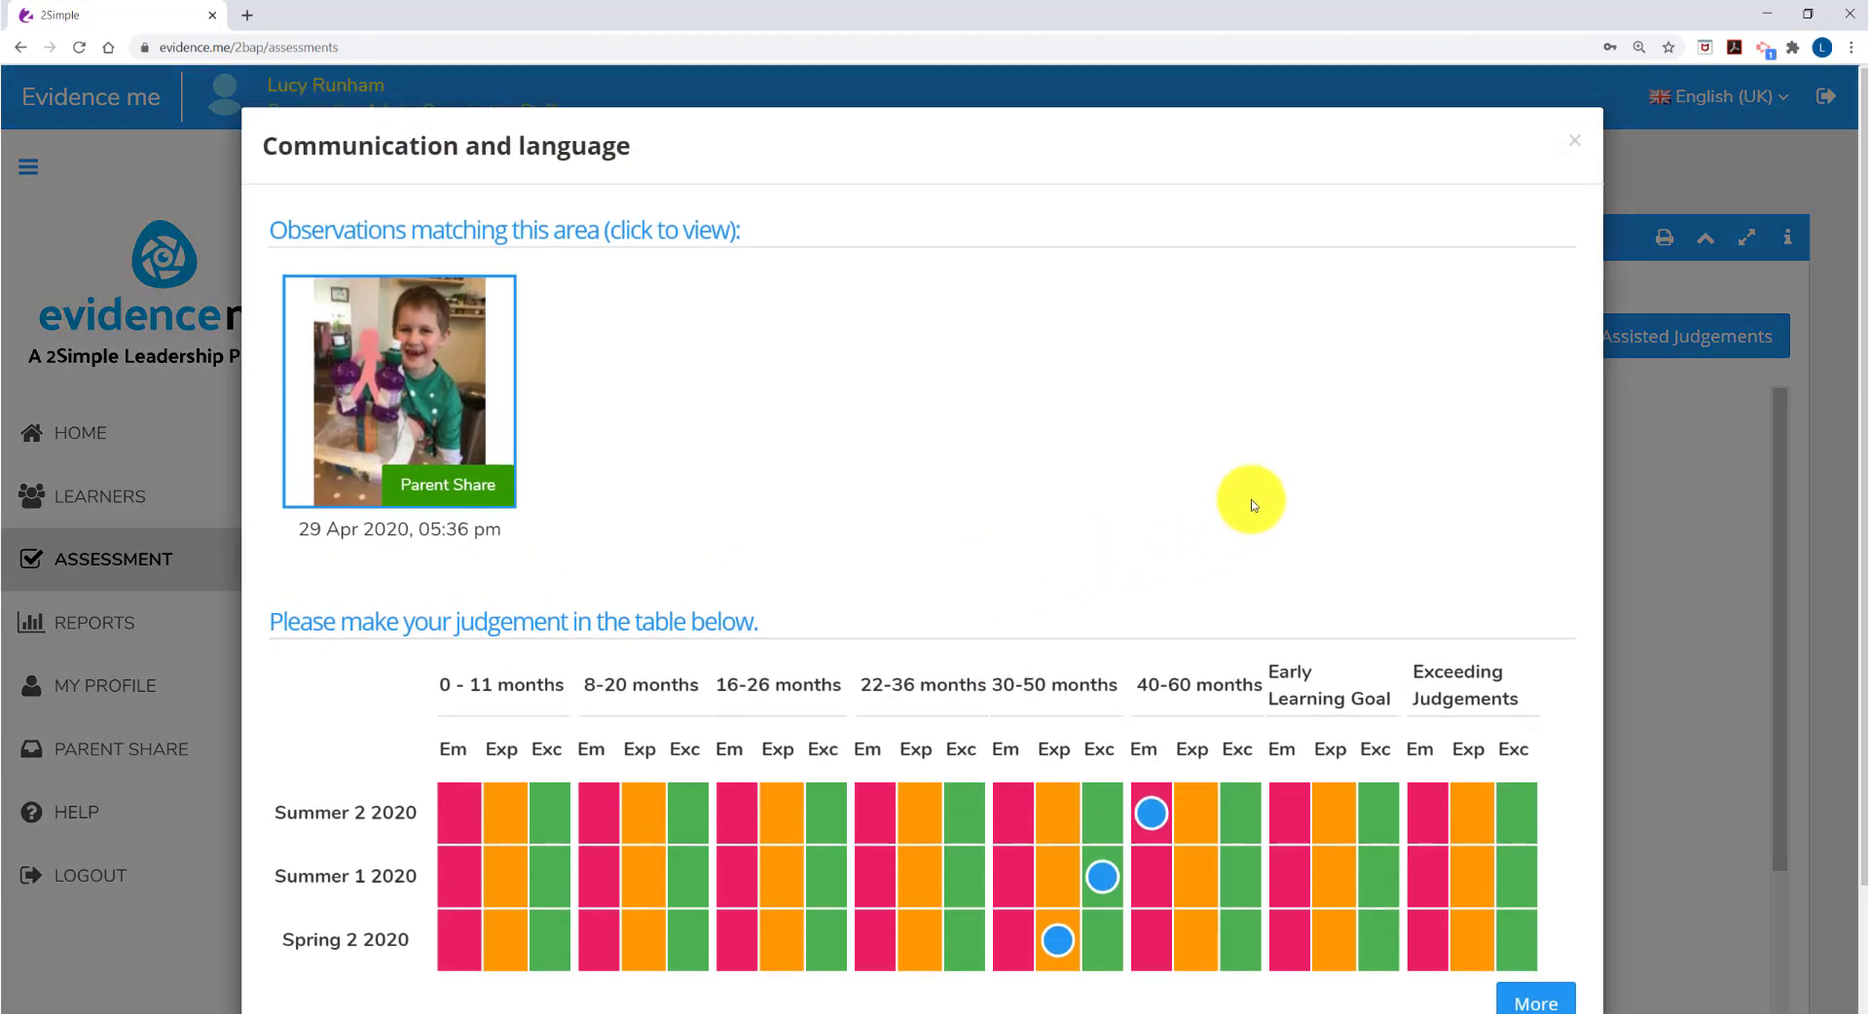
{"action": "scroll", "coordinate": [1252, 497], "scroll_direction": "down", "scroll_amount": 2}
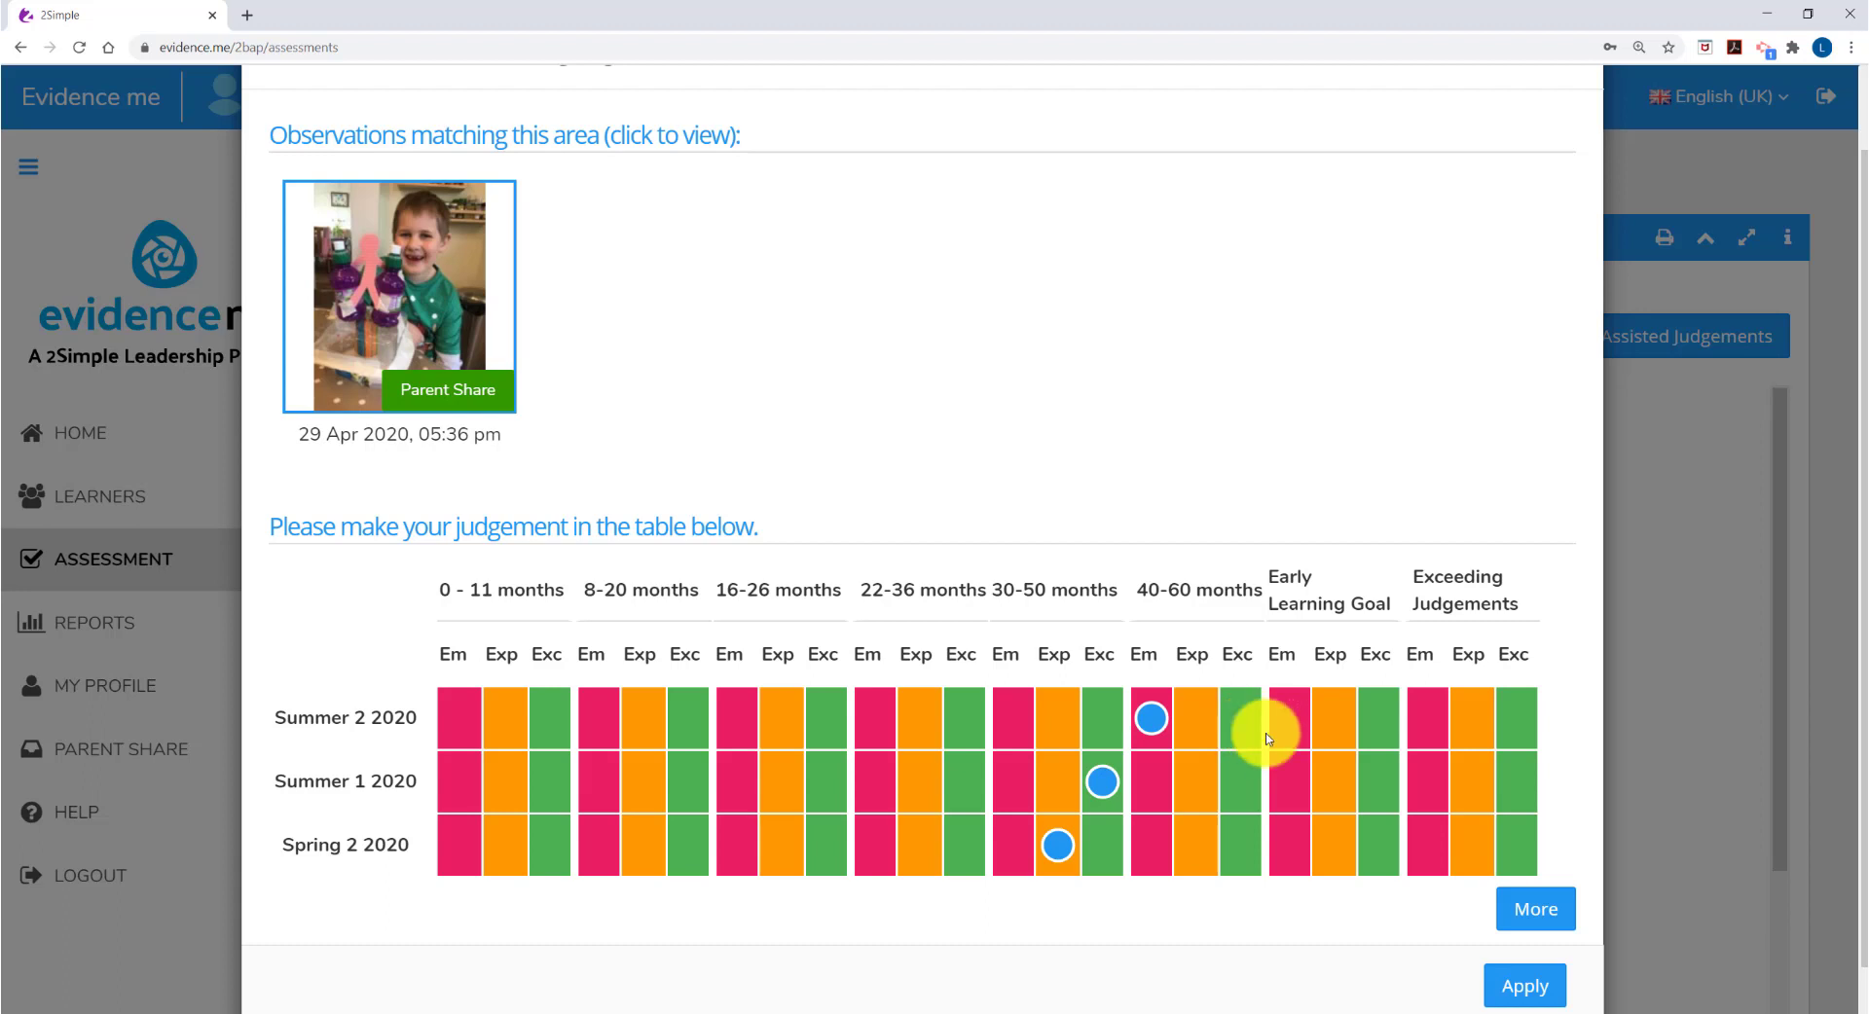
{"action": "left_click", "coordinate": [1239, 721]}
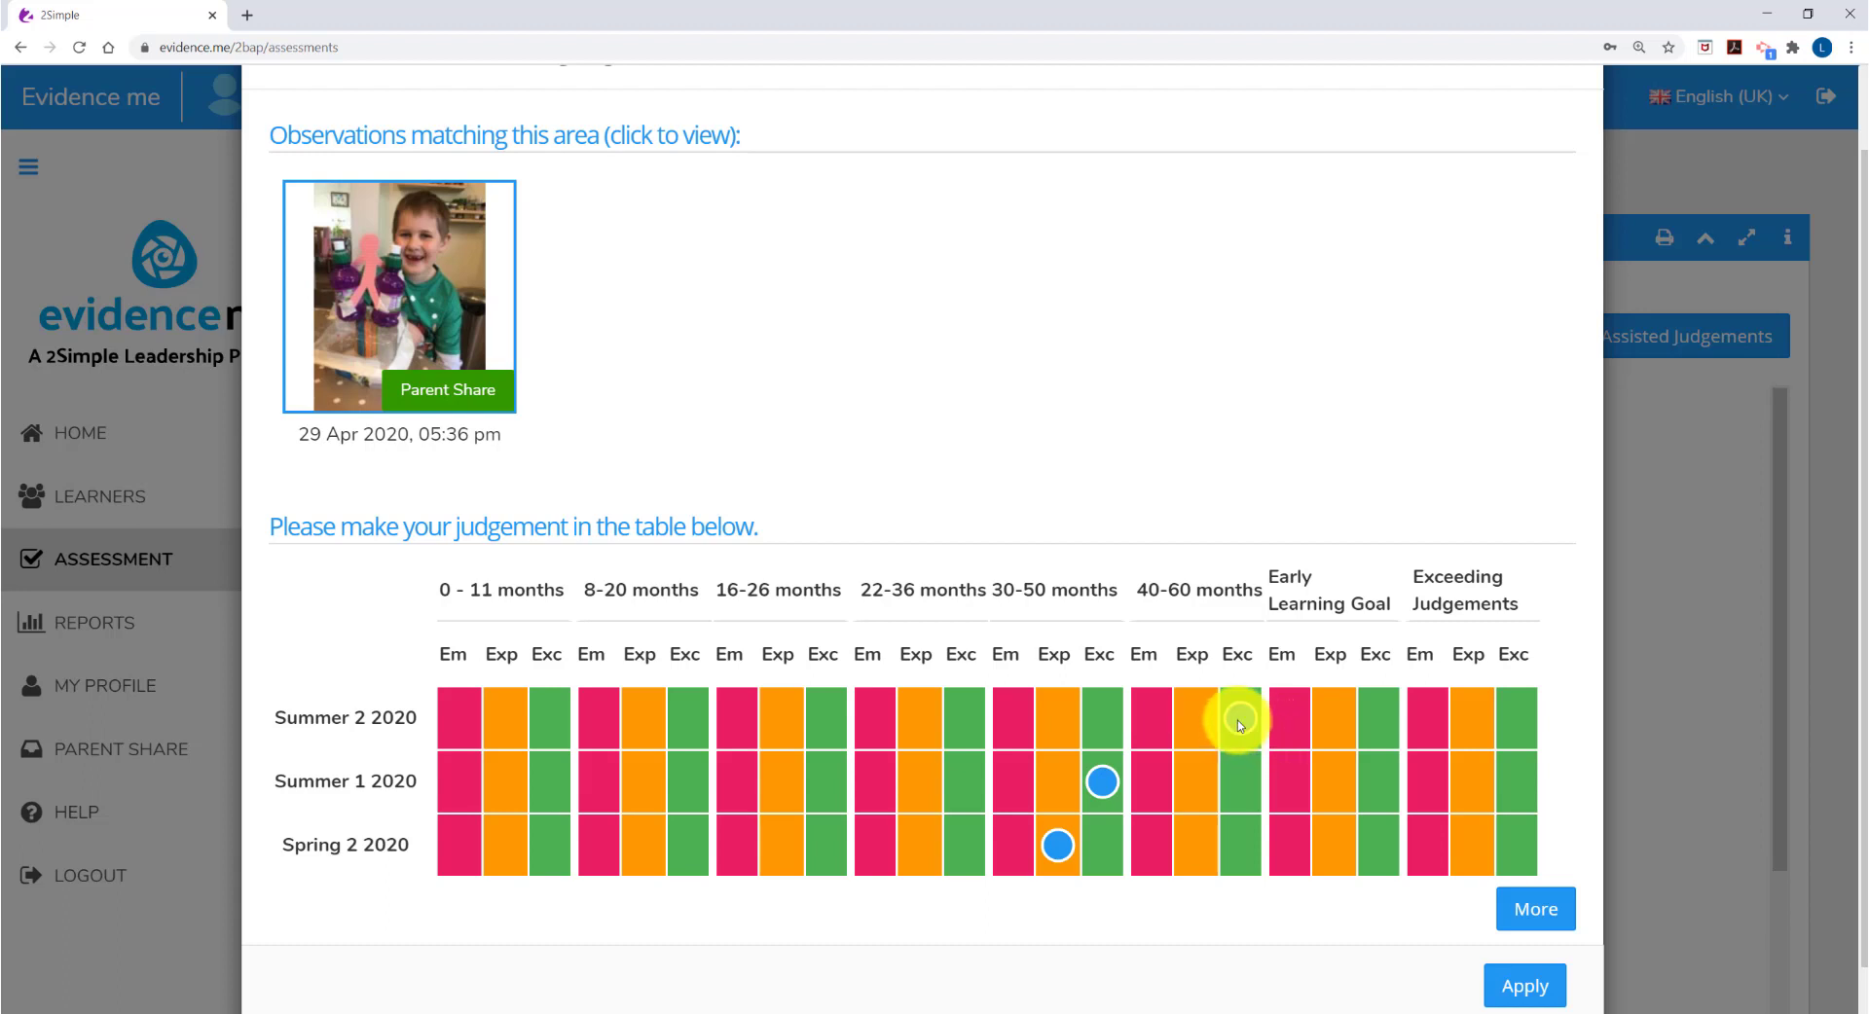
{"action": "left_click", "coordinate": [1523, 986]}
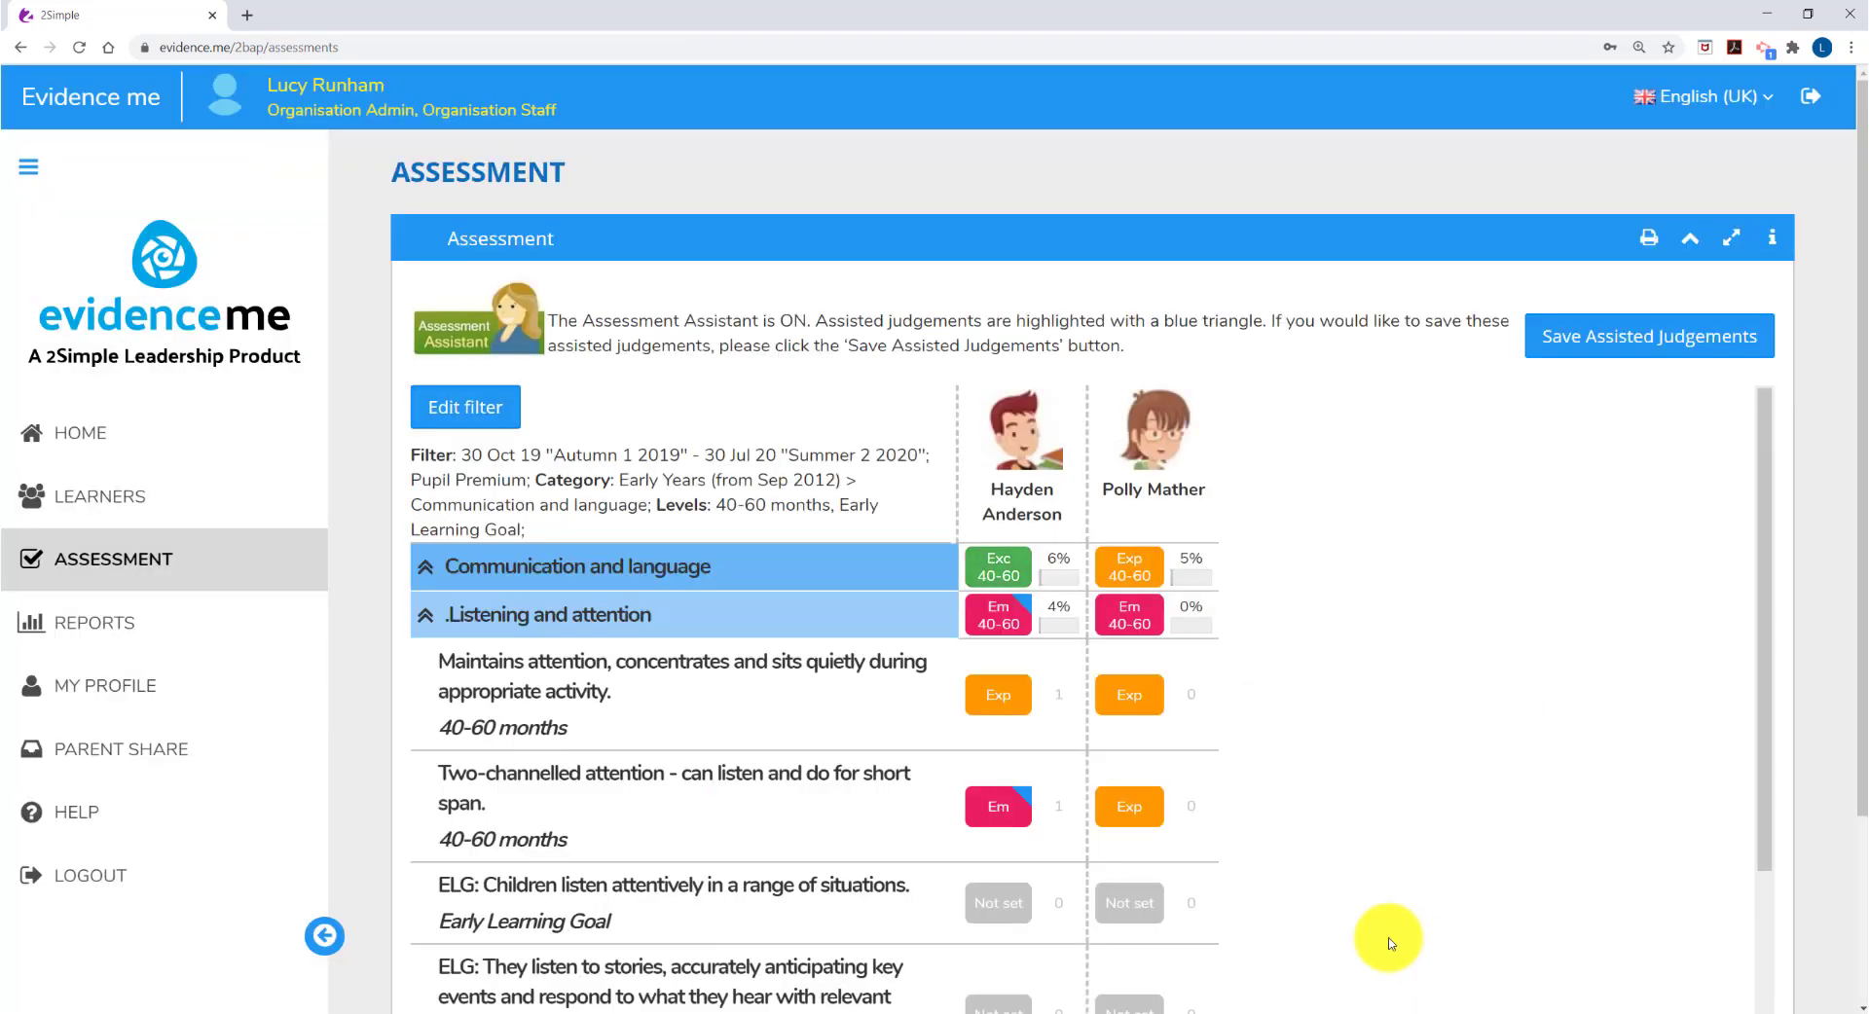
Give the second learner Exc for Two-channelled attention, and Exc on the listen attentively and stories objectives.
{"action": "left_click", "coordinate": [1125, 823]}
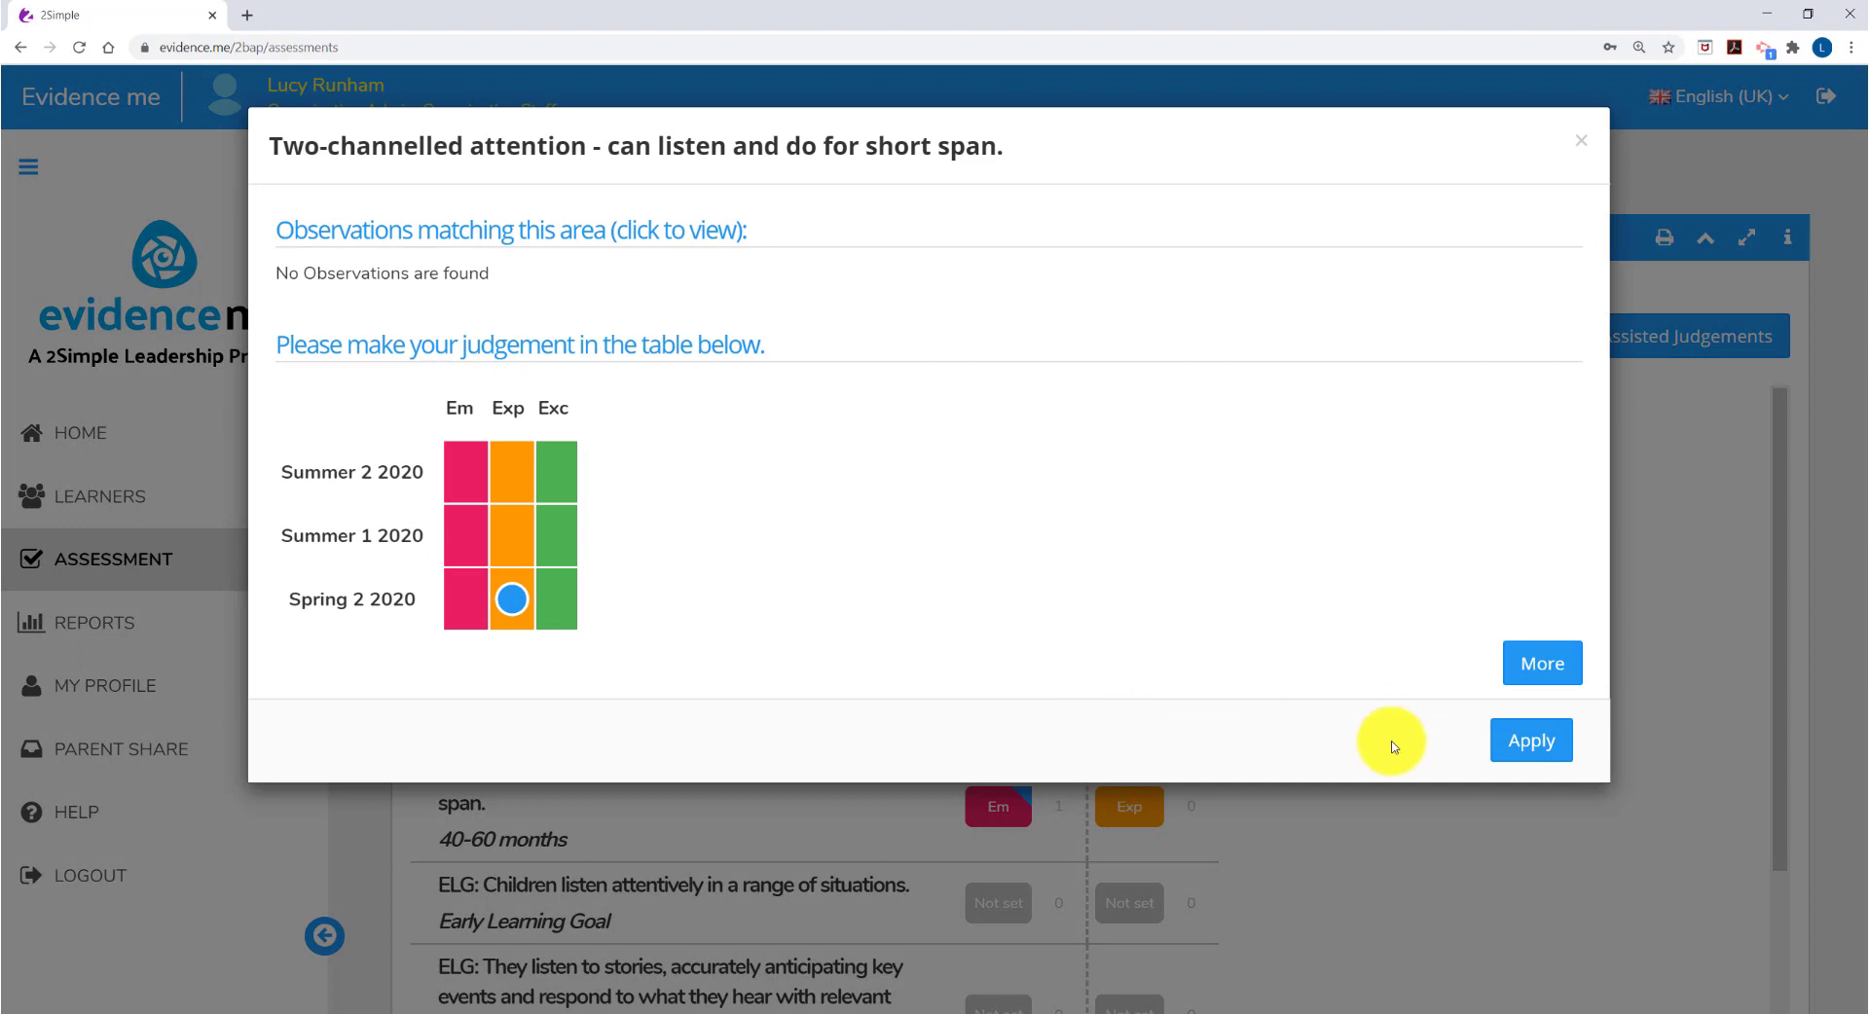
{"action": "left_click", "coordinate": [557, 473]}
{"action": "left_click", "coordinate": [1529, 744]}
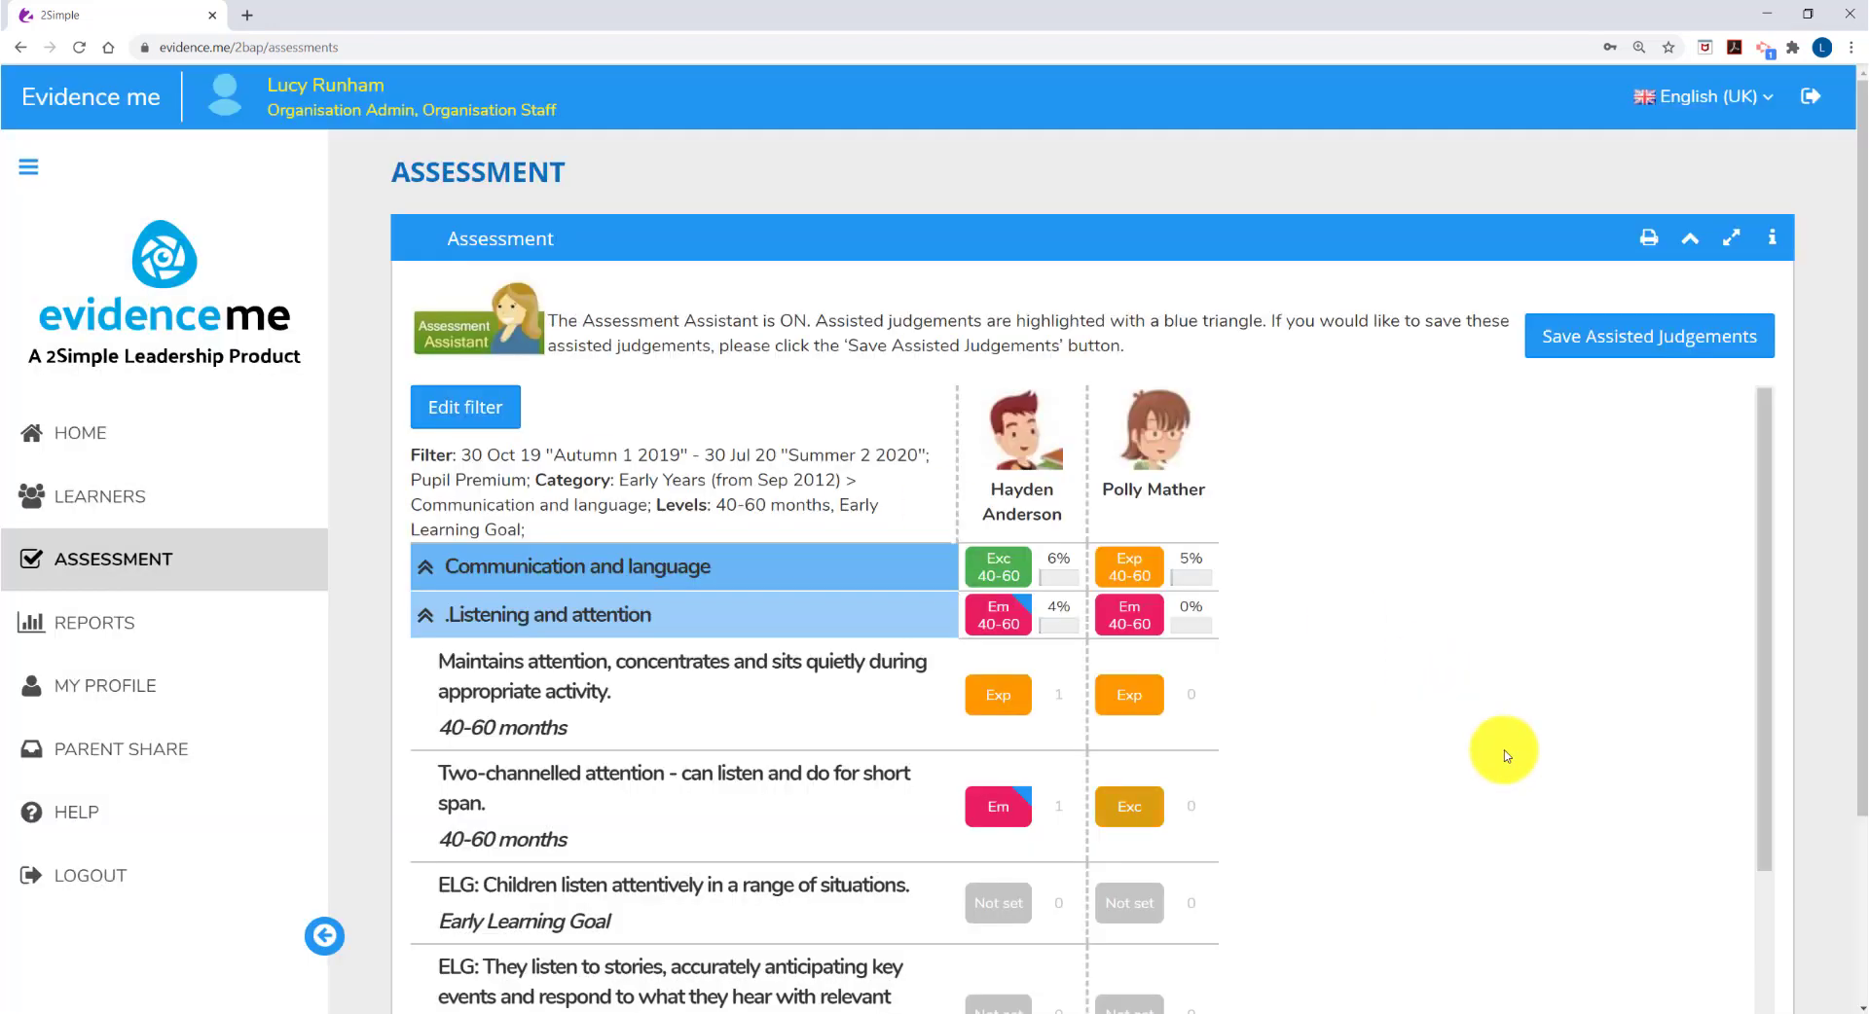
{"action": "mouse_move", "coordinate": [1135, 833]}
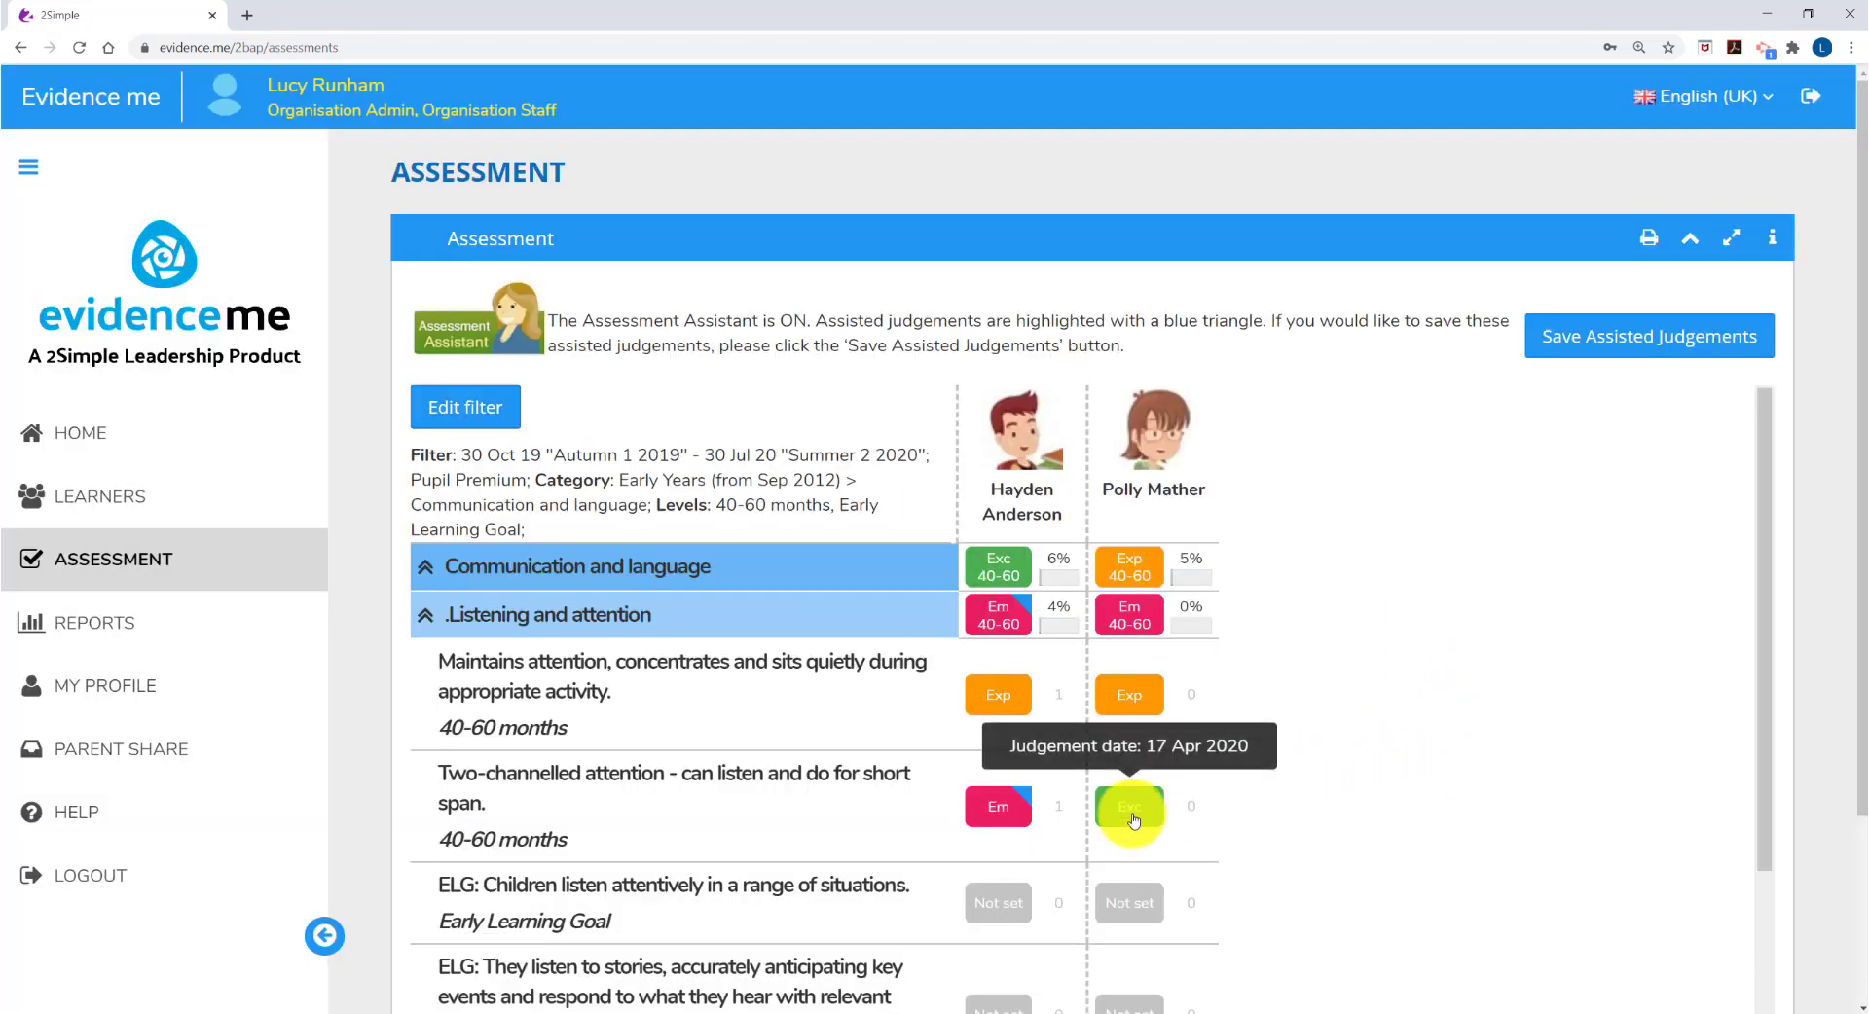
{"action": "left_click", "coordinate": [1144, 903]}
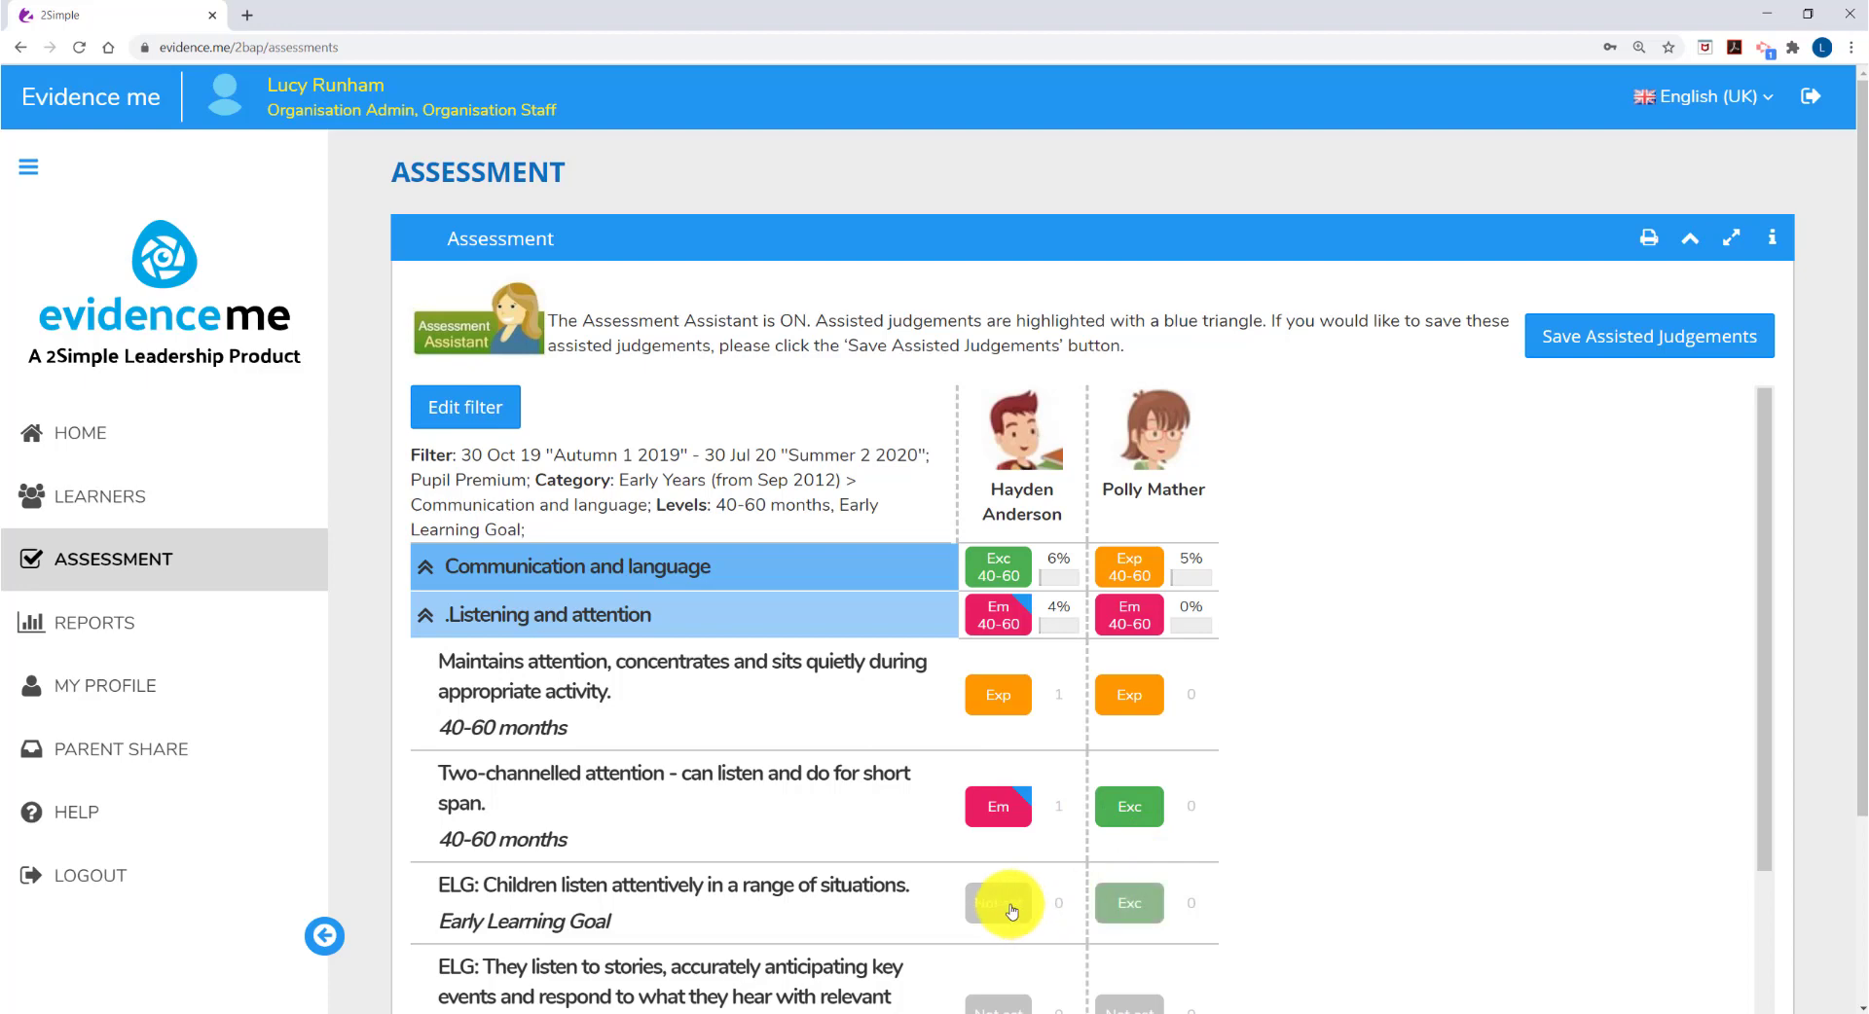
{"action": "left_click", "coordinate": [1003, 902]}
{"action": "left_click", "coordinate": [1130, 993]}
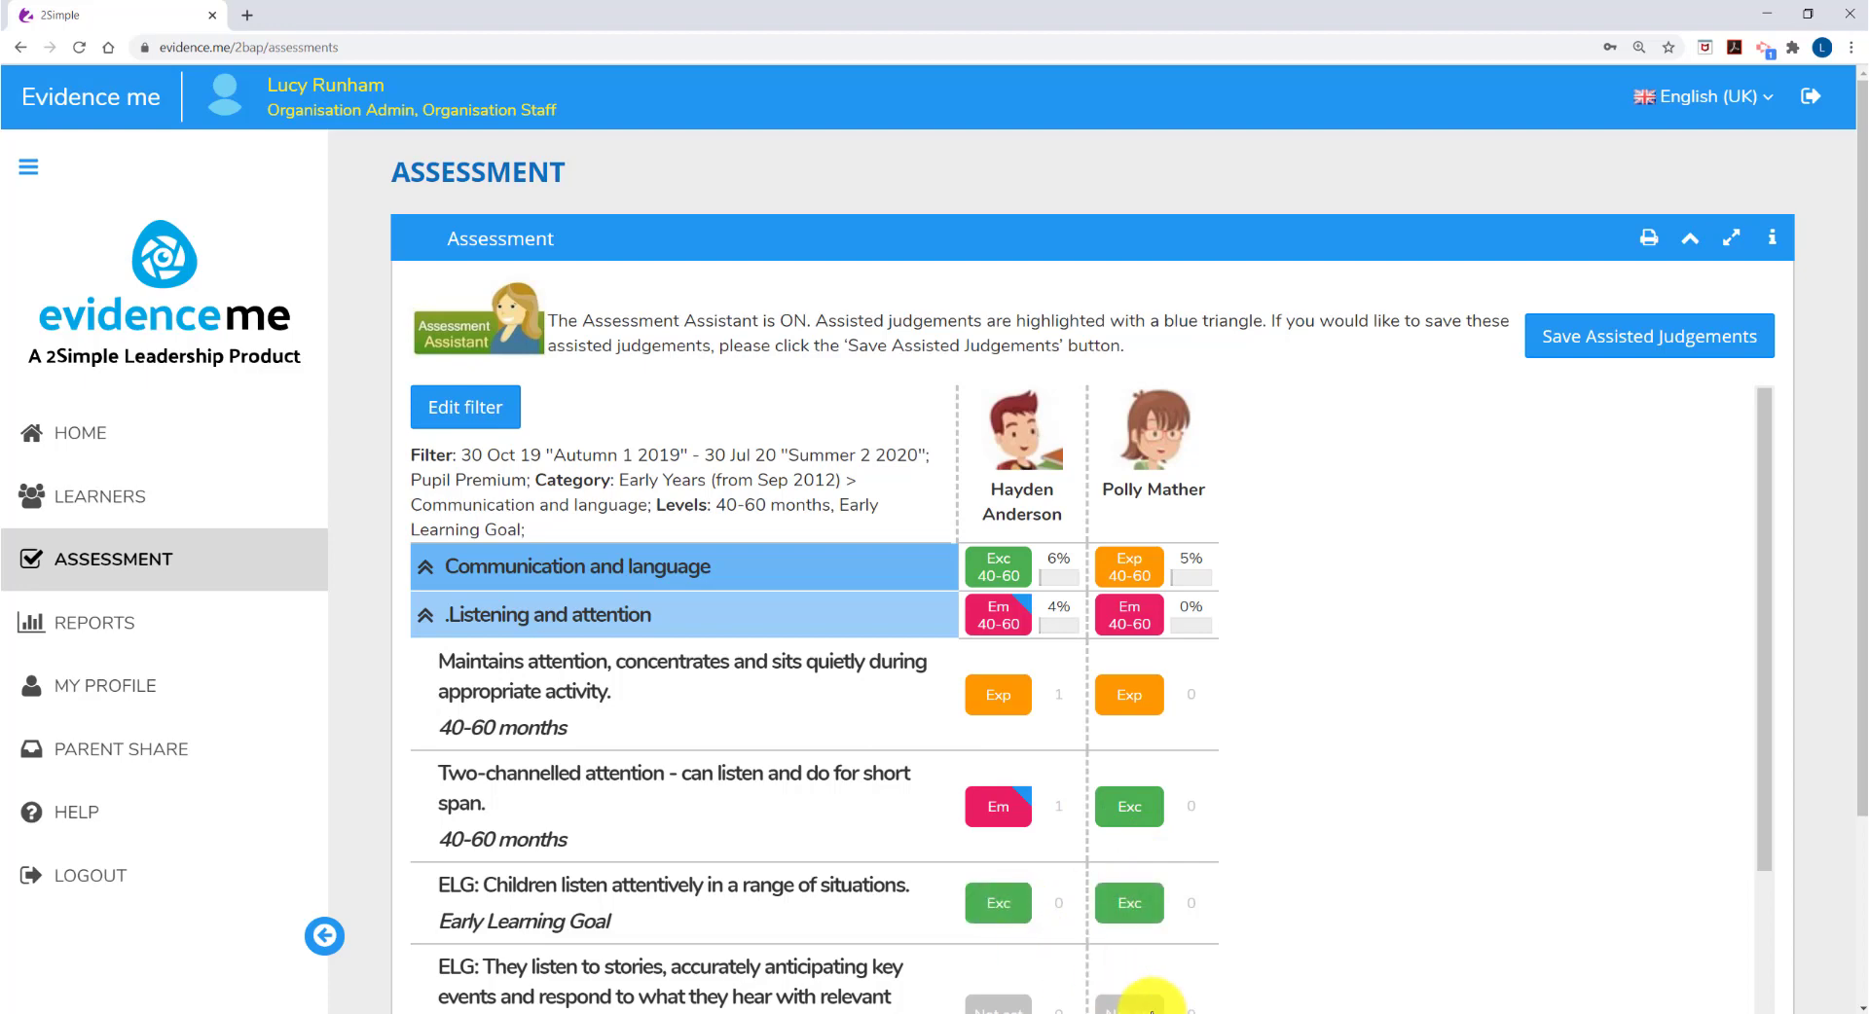
Set Em on the stories and listen attentively objectives, then Em for all learners on Two-channelled attention.
{"action": "left_click", "coordinate": [995, 1001]}
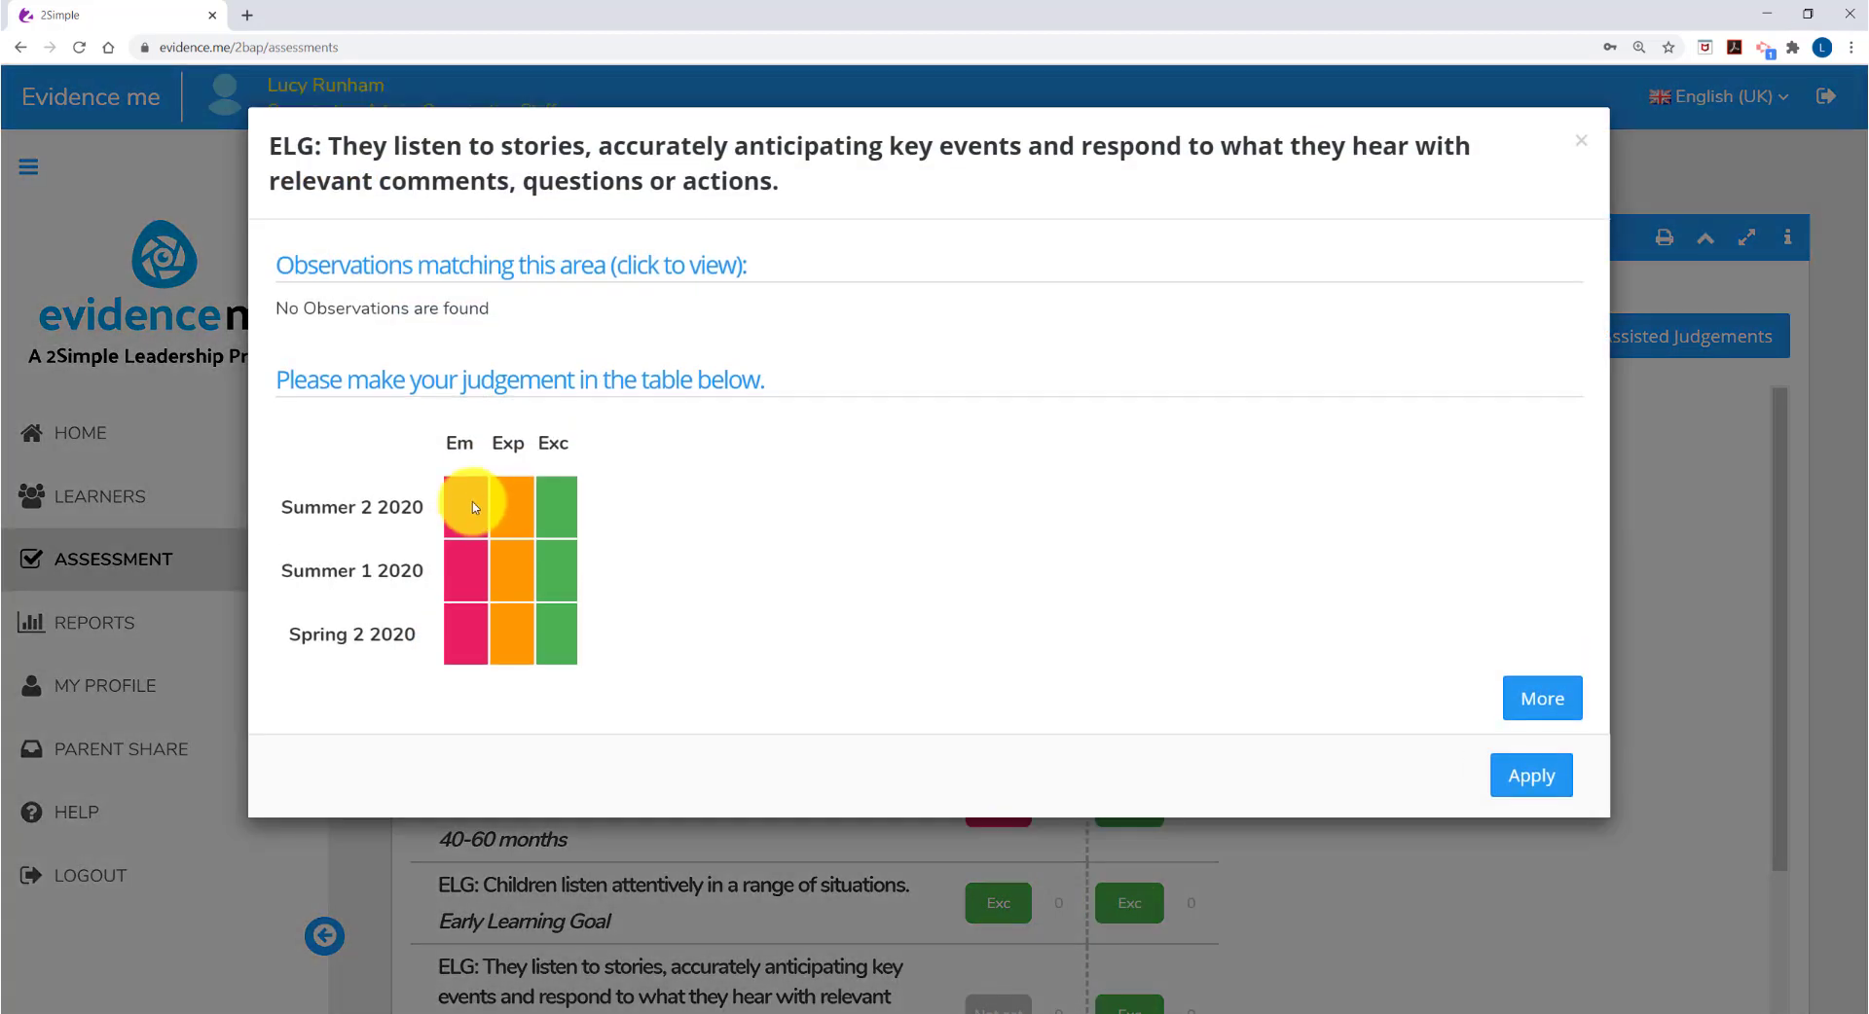
{"action": "left_click", "coordinate": [465, 507]}
{"action": "left_click", "coordinate": [1528, 775]}
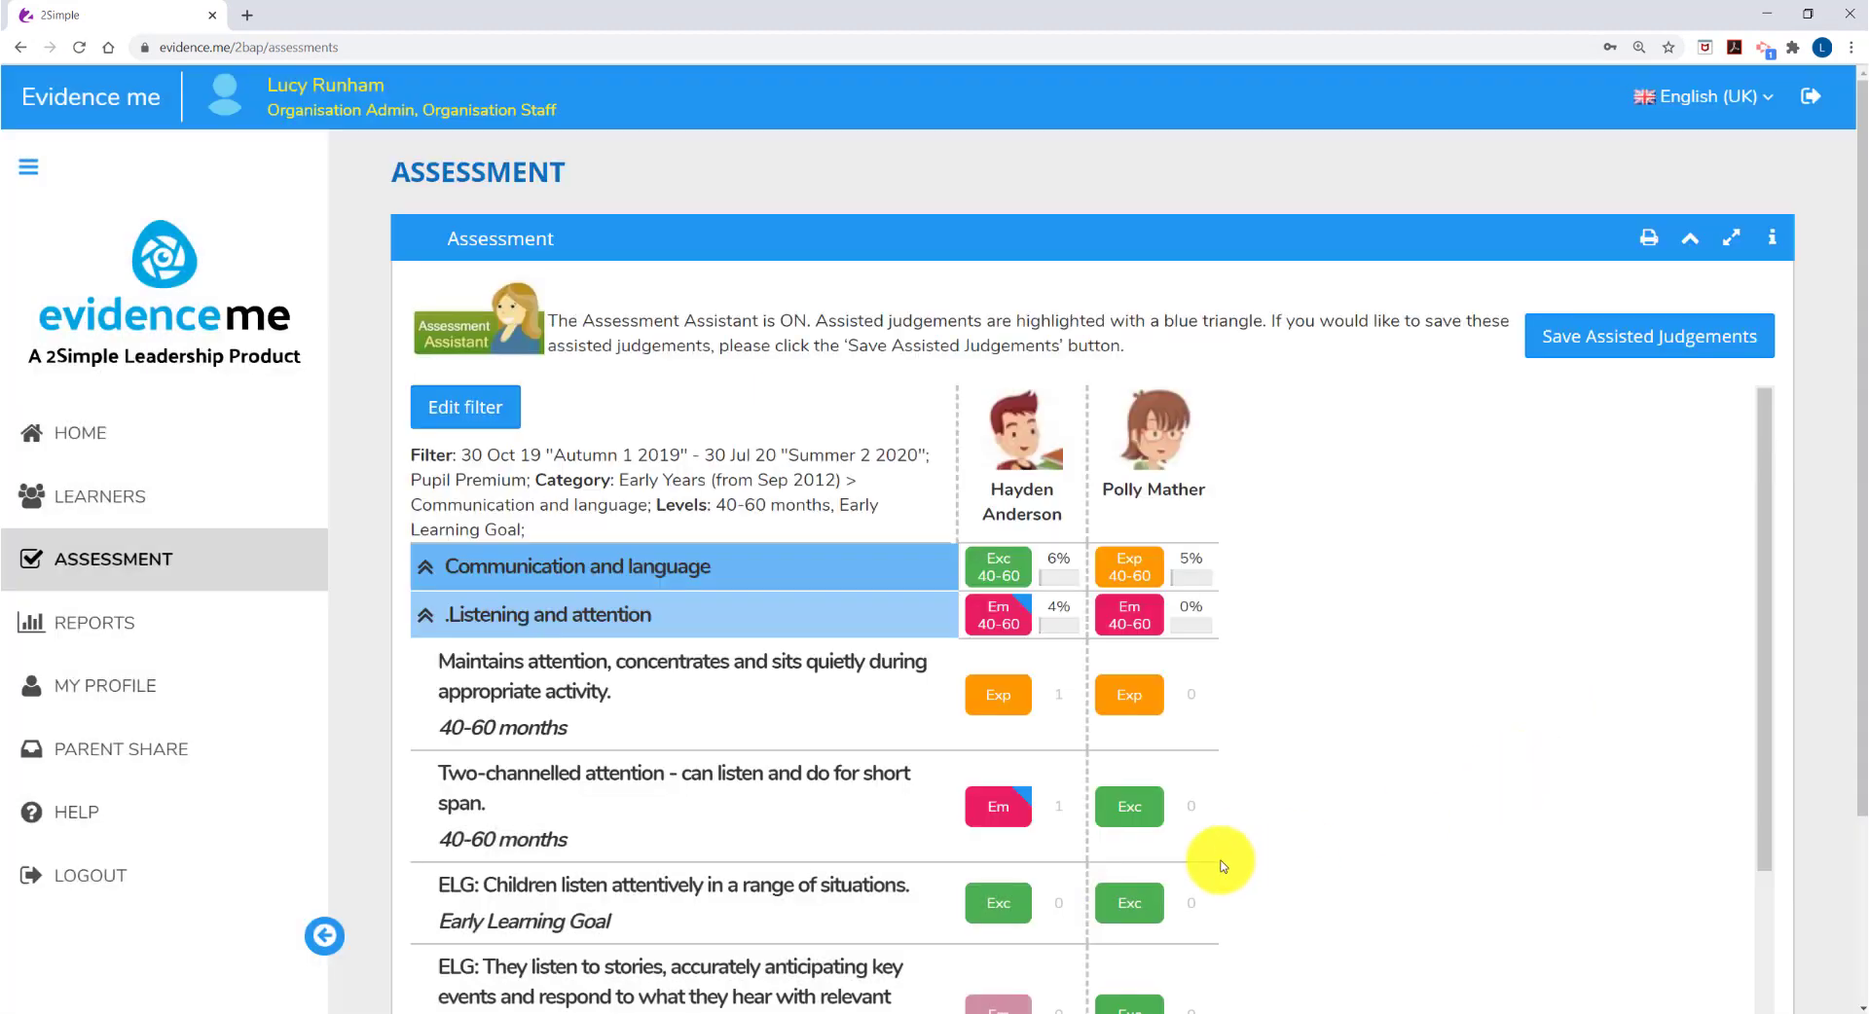
{"action": "left_click", "coordinate": [995, 896]}
{"action": "left_click", "coordinate": [1108, 997]}
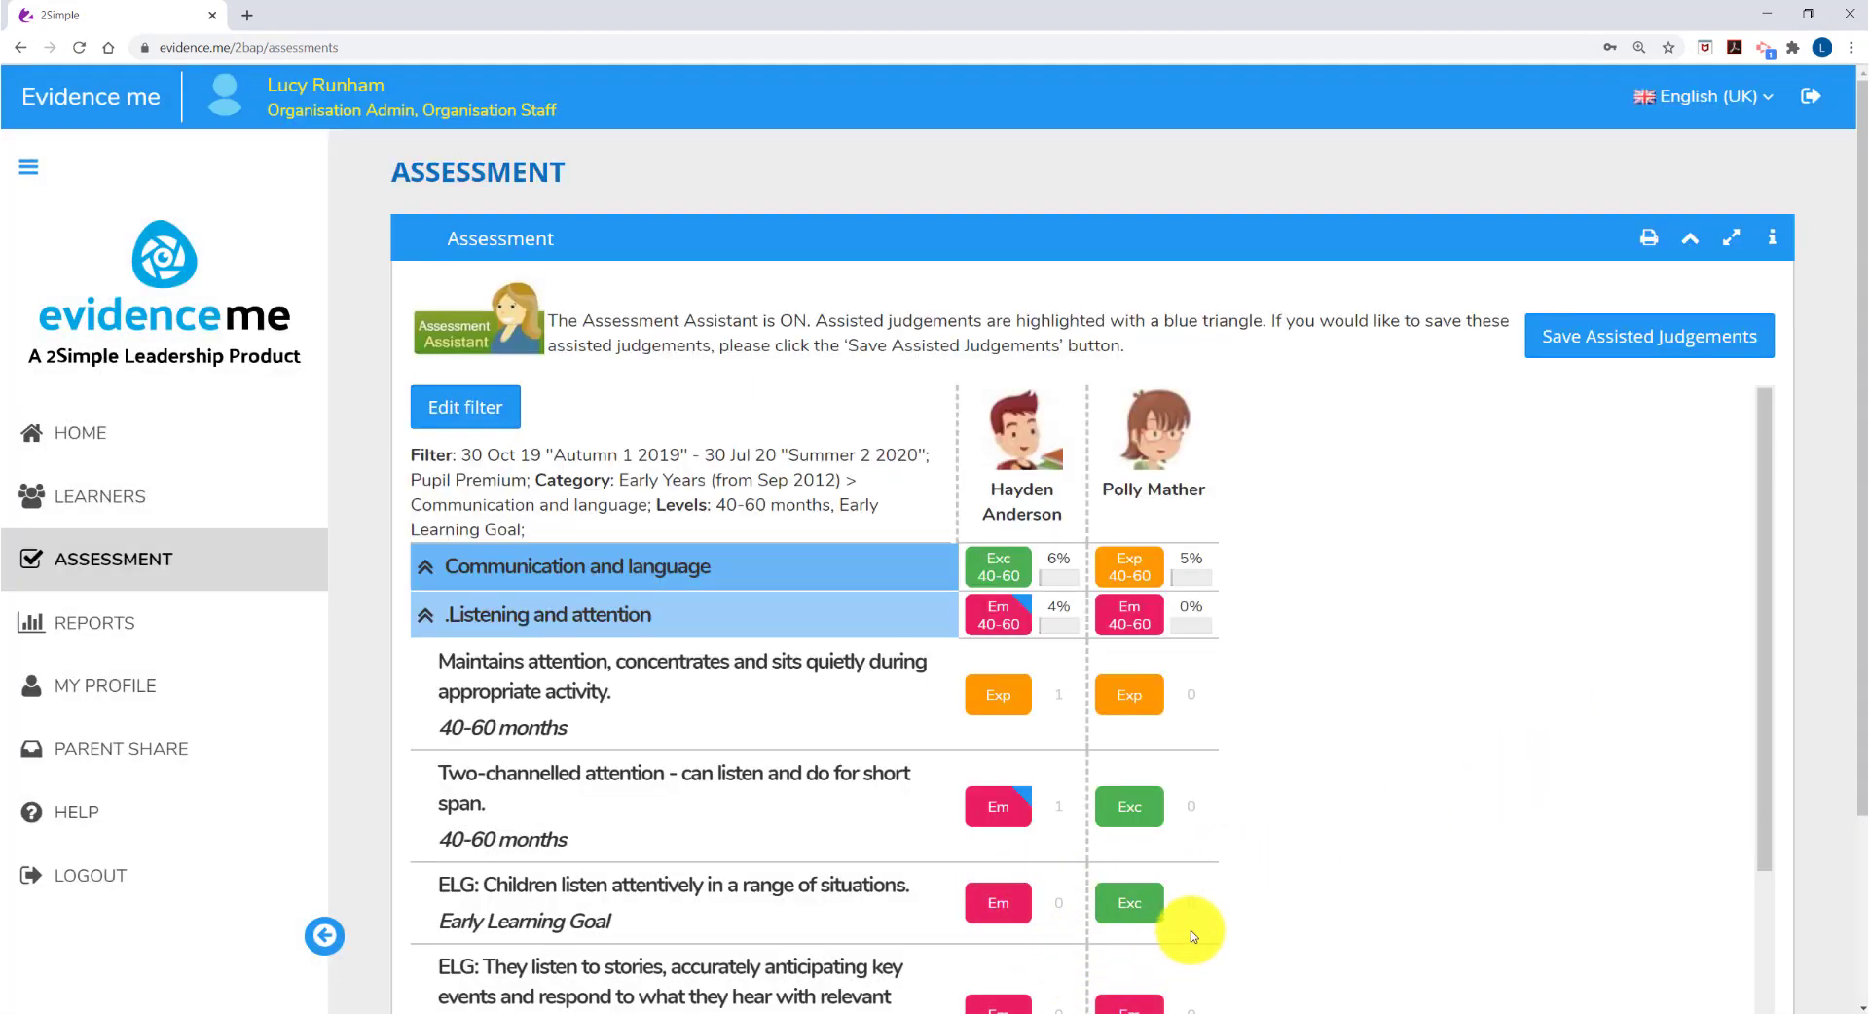
{"action": "left_click", "coordinate": [839, 798]}
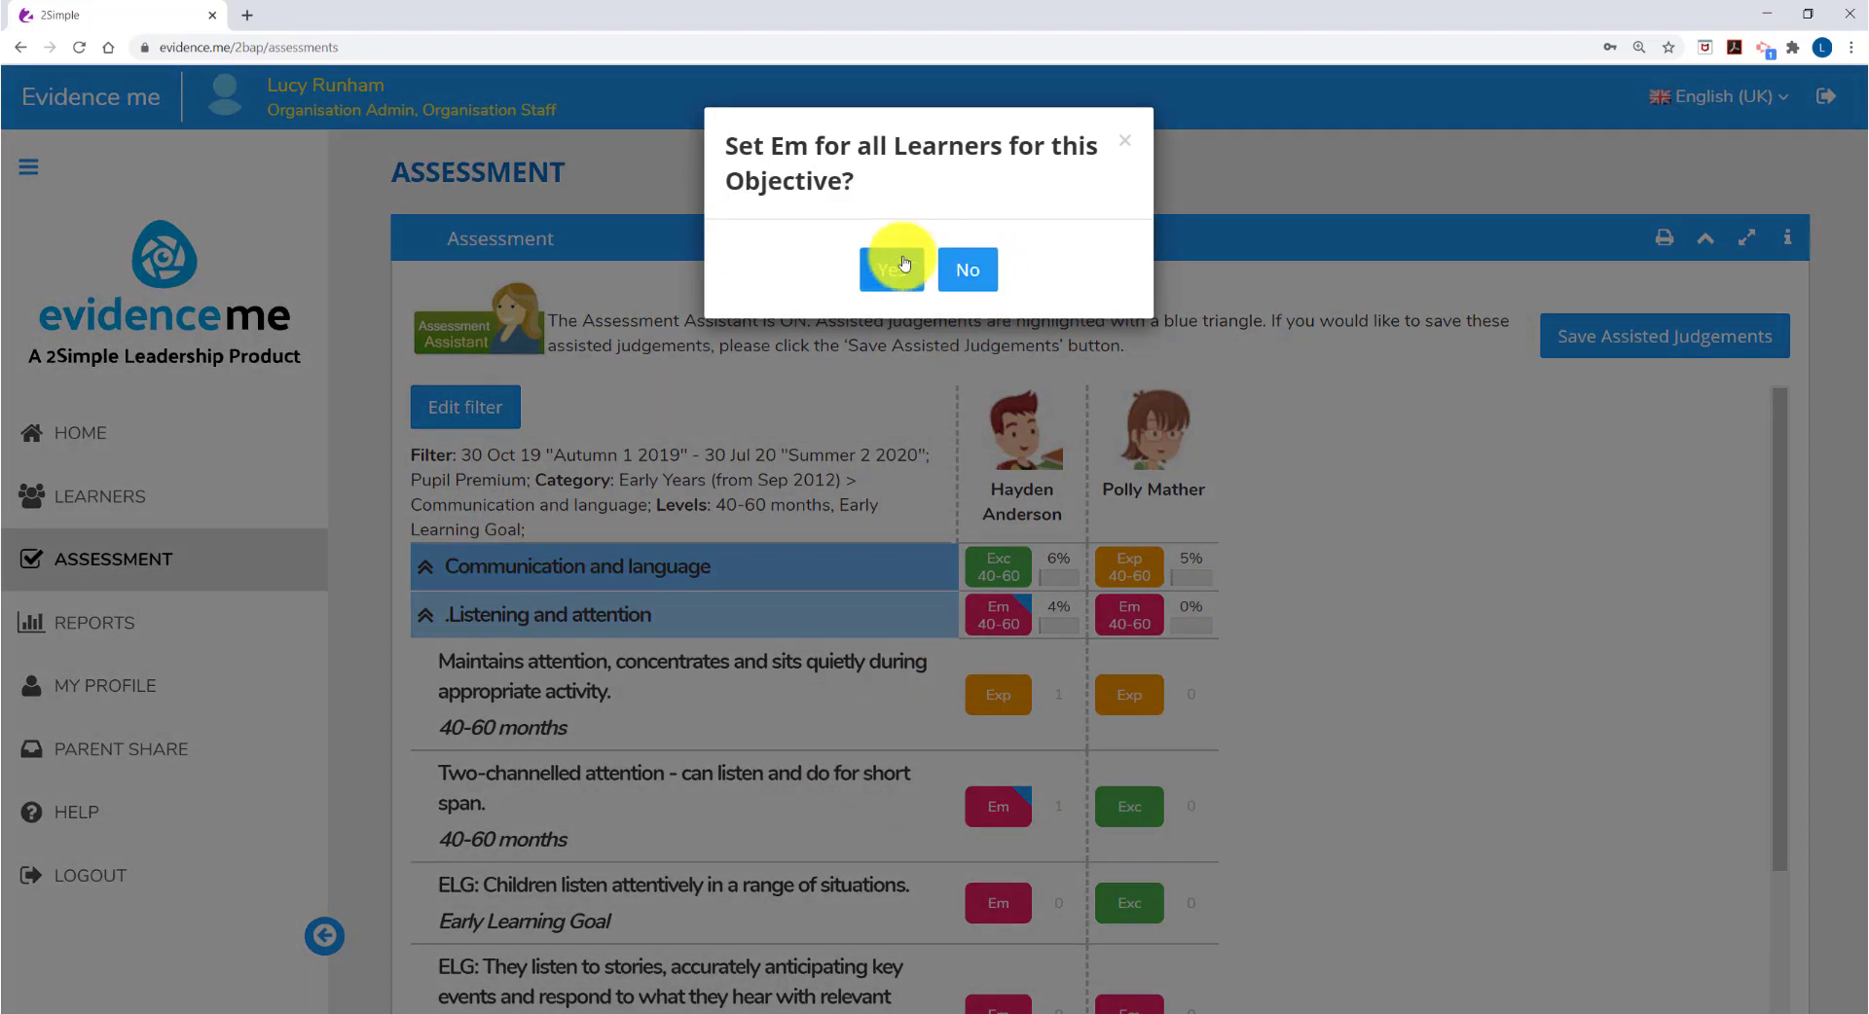
{"action": "left_click", "coordinate": [894, 267]}
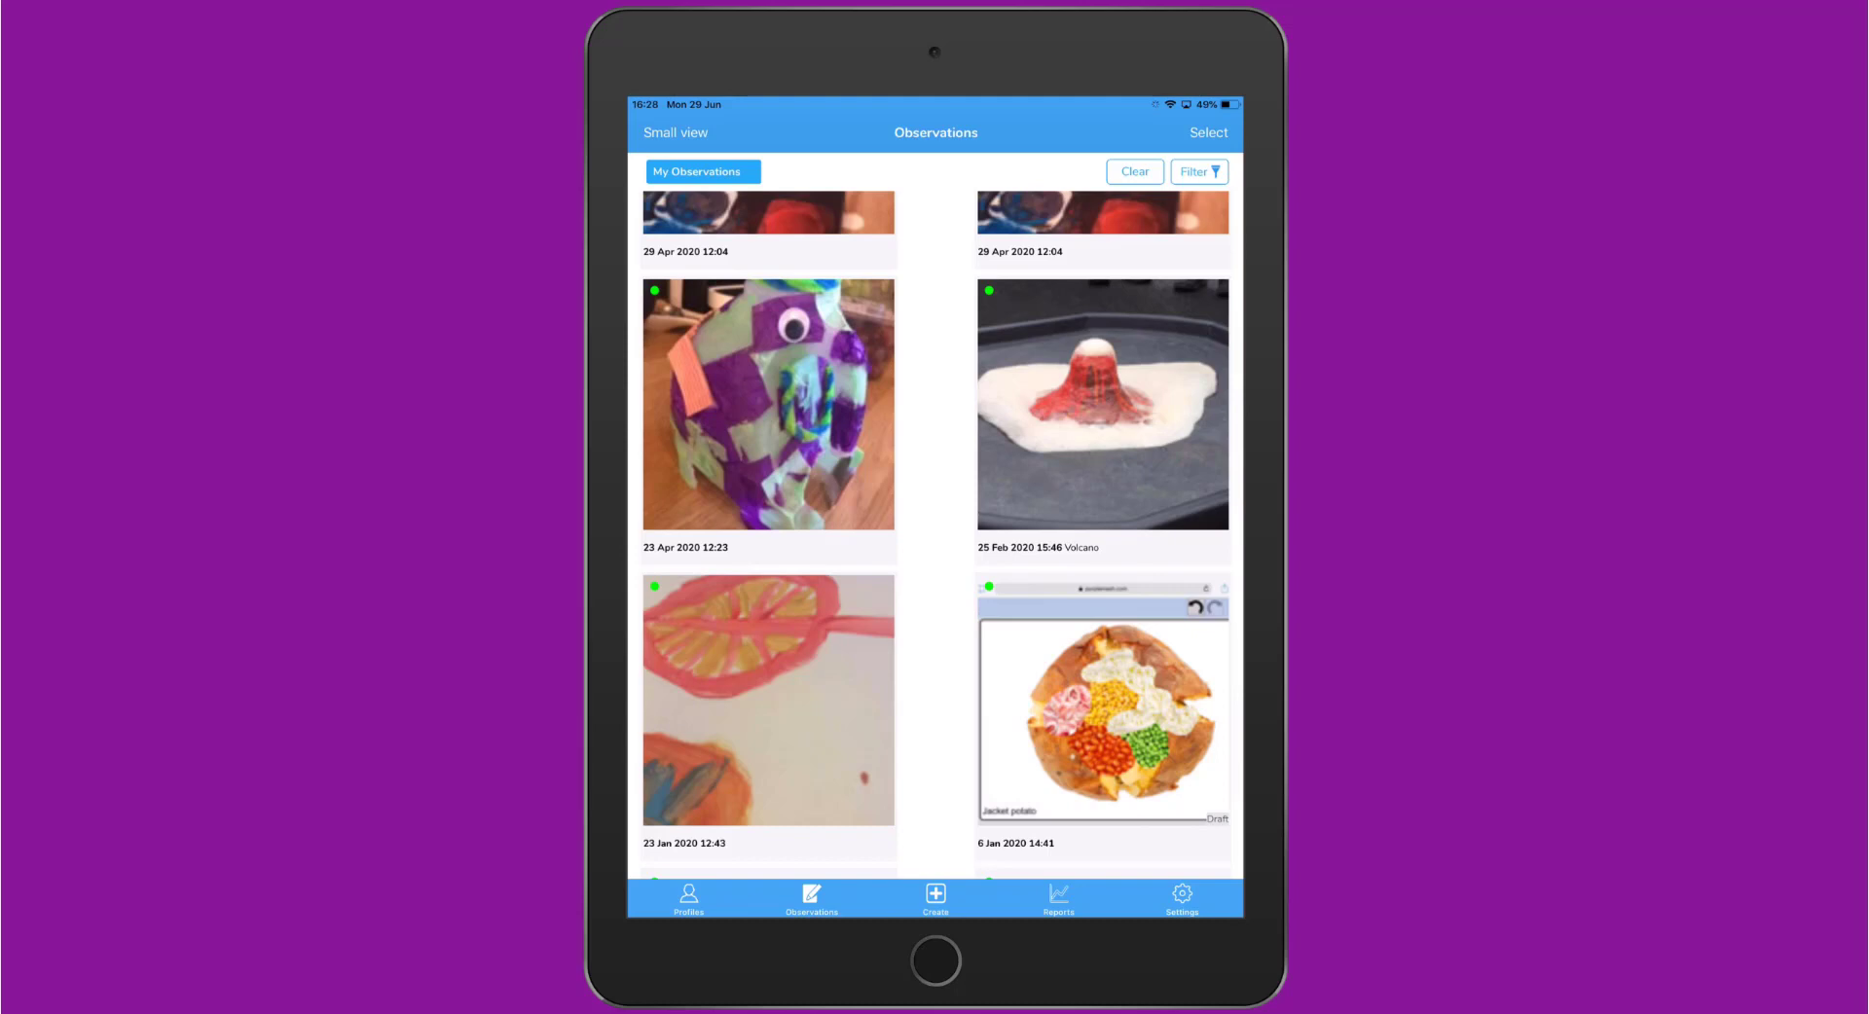
Open the first Pupil Premium learner's profile in the iPad app, showing Communication and language at Exc 40-60.
{"action": "left_click", "coordinate": [689, 897]}
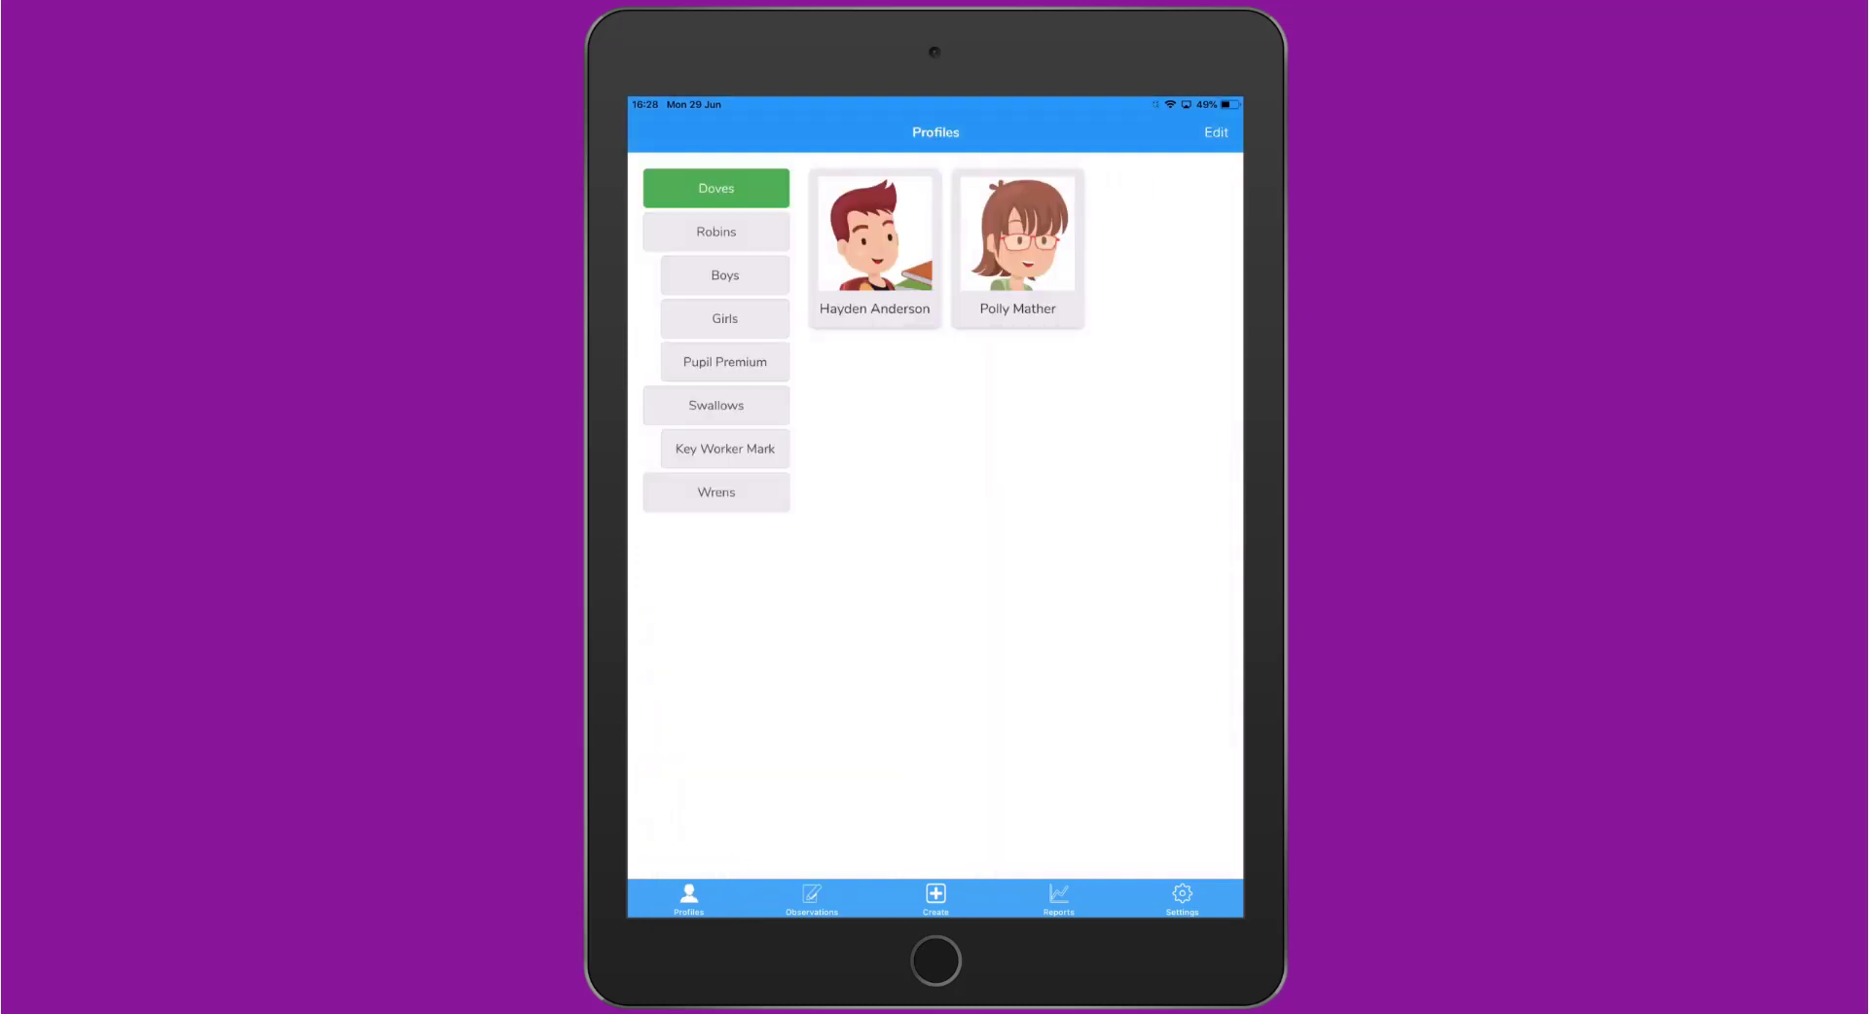
{"action": "left_click", "coordinate": [724, 361]}
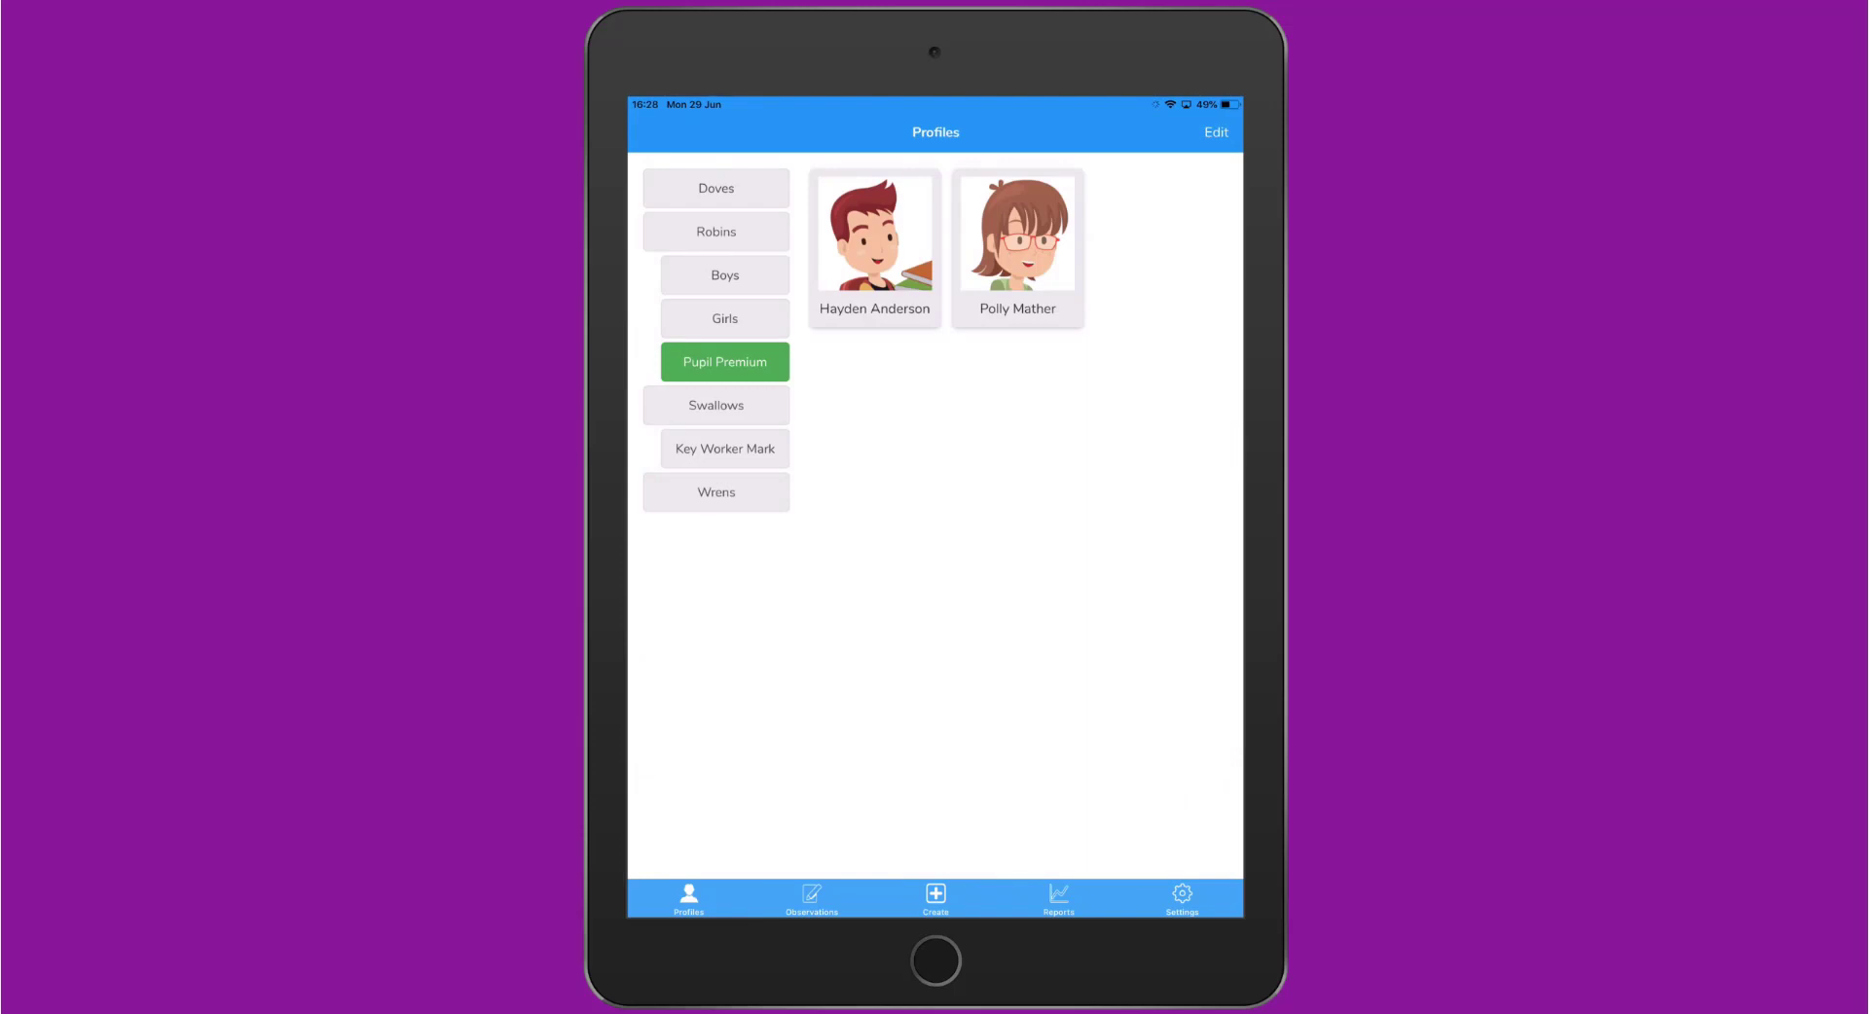
{"action": "left_click", "coordinate": [874, 248]}
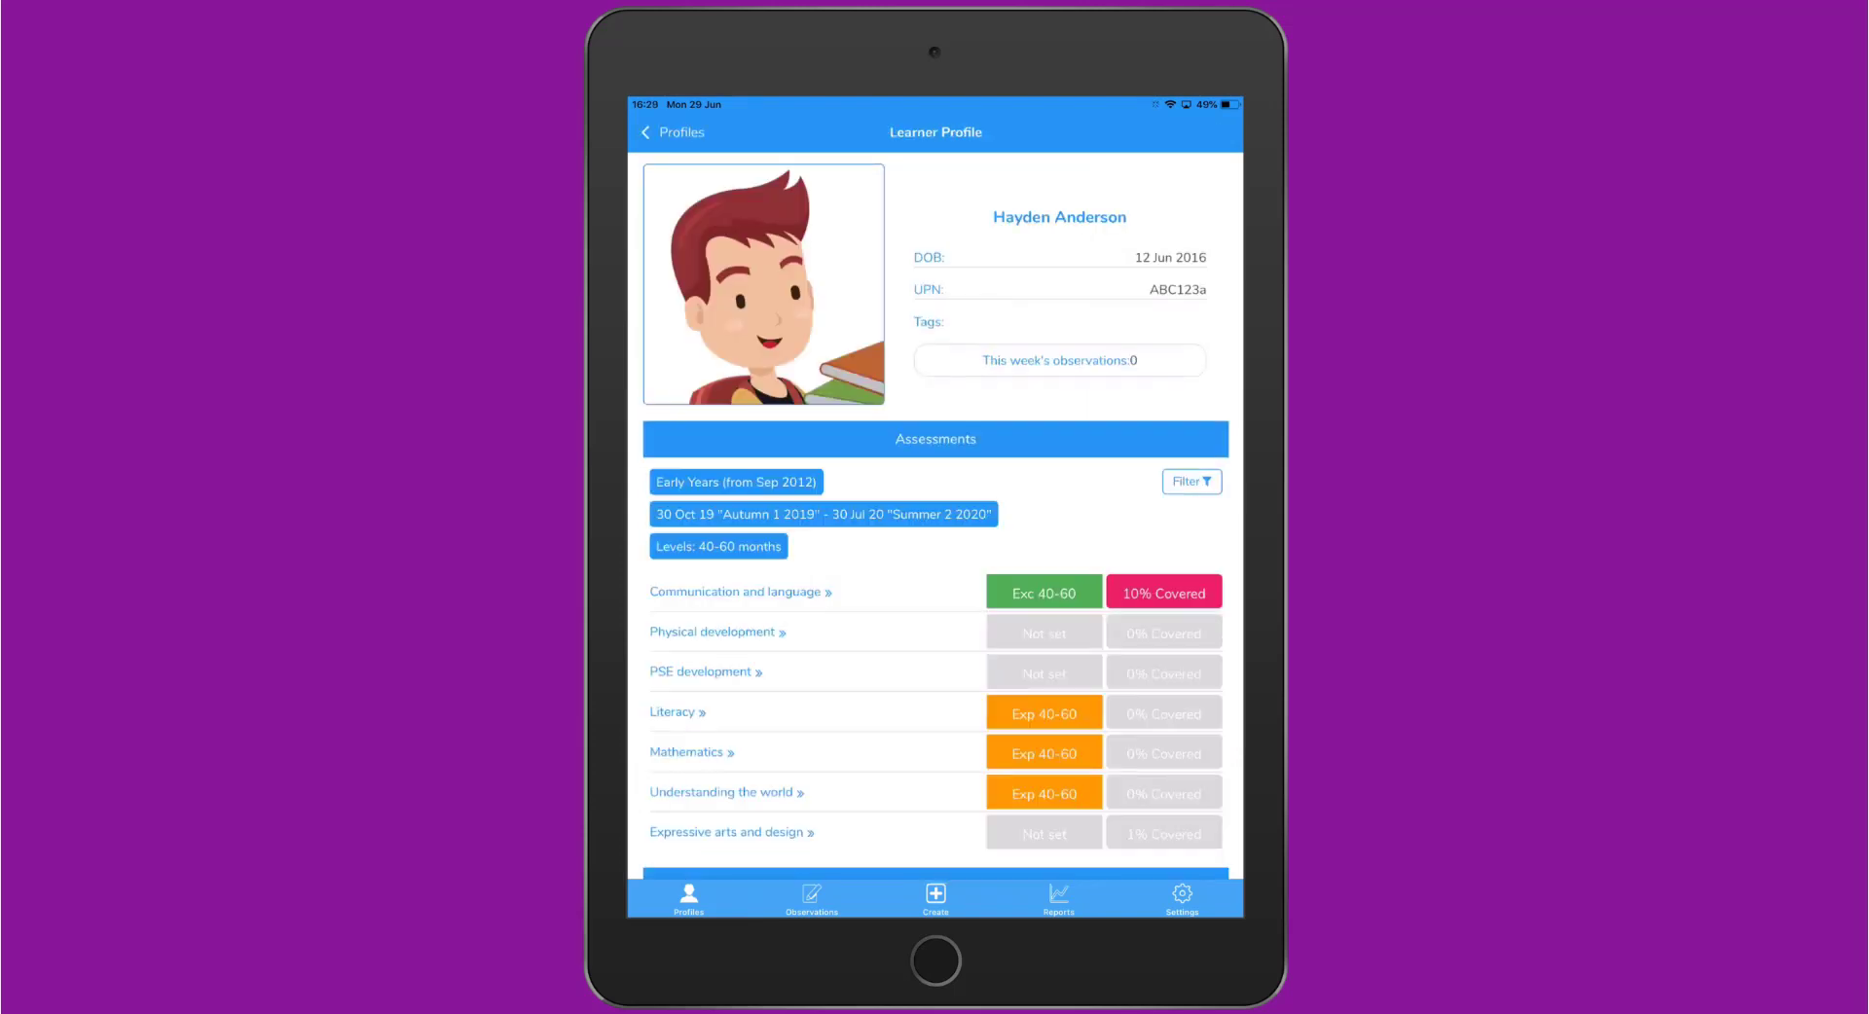
{"action": "scroll", "coordinate": [936, 514], "scroll_direction": "down", "scroll_amount": 2}
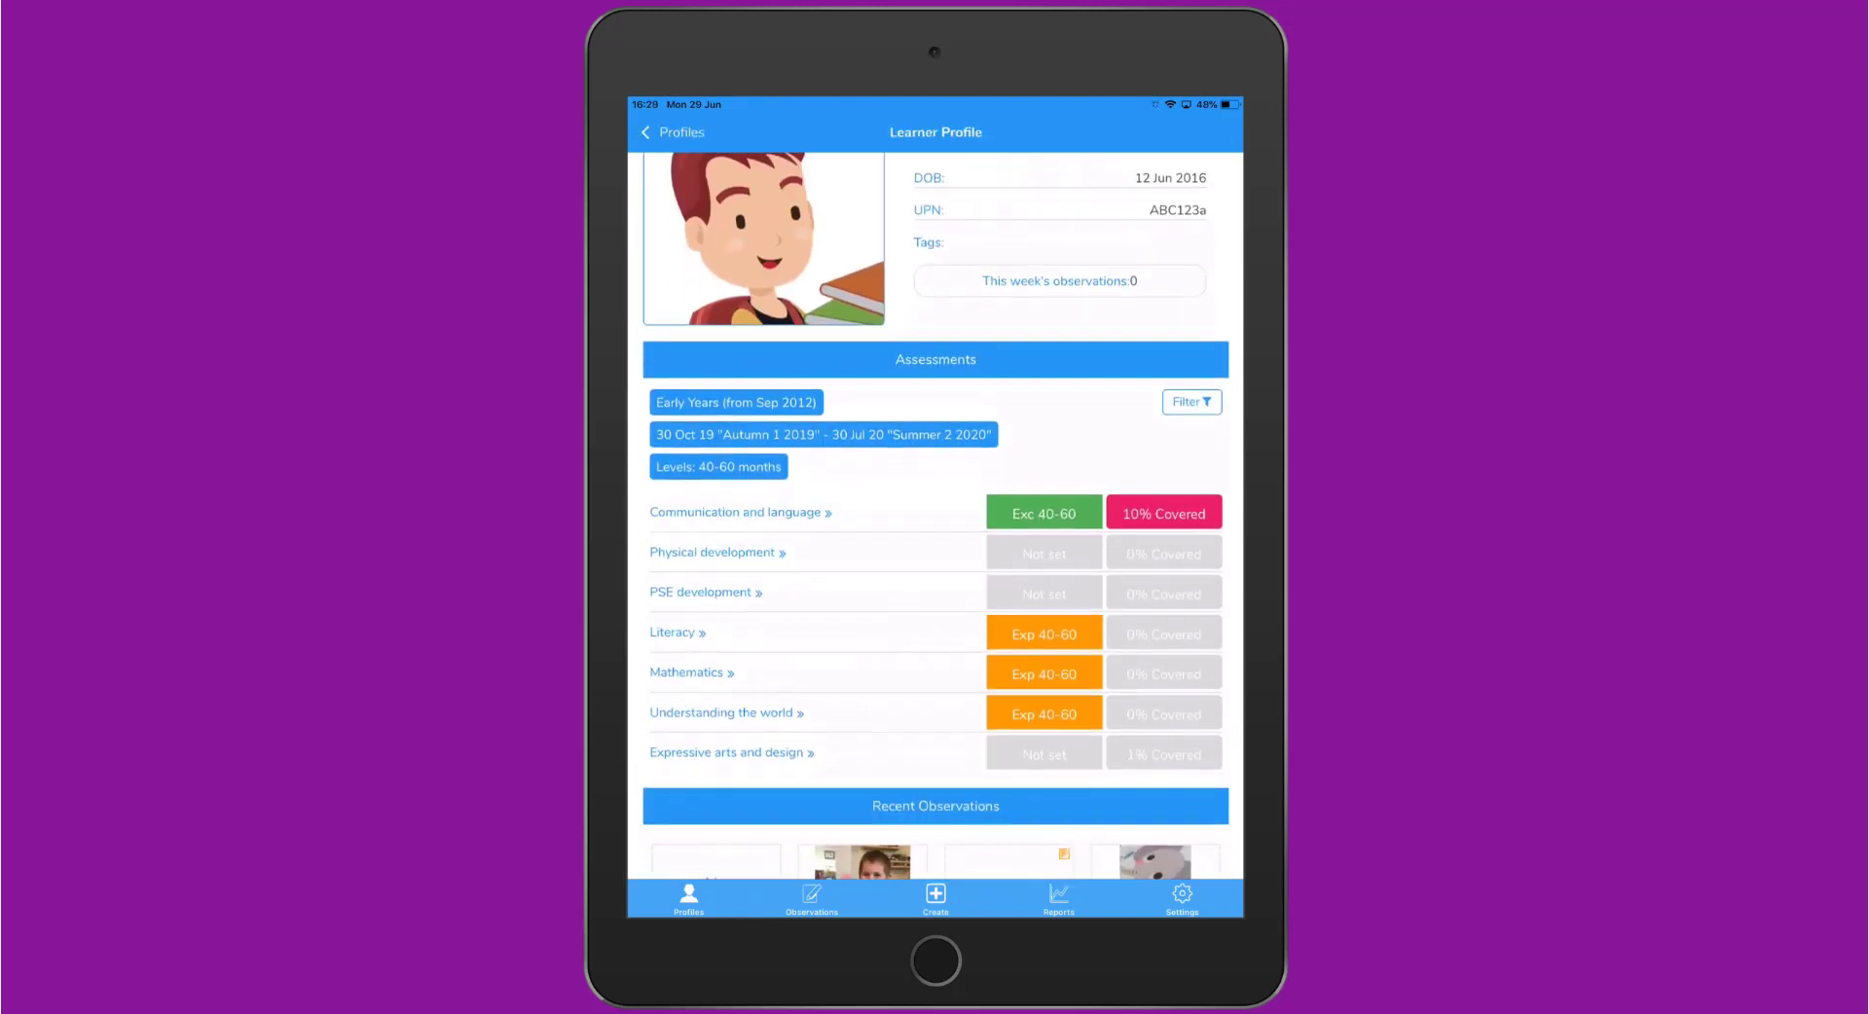
{"action": "scroll", "coordinate": [936, 514], "scroll_direction": "down", "scroll_amount": 3}
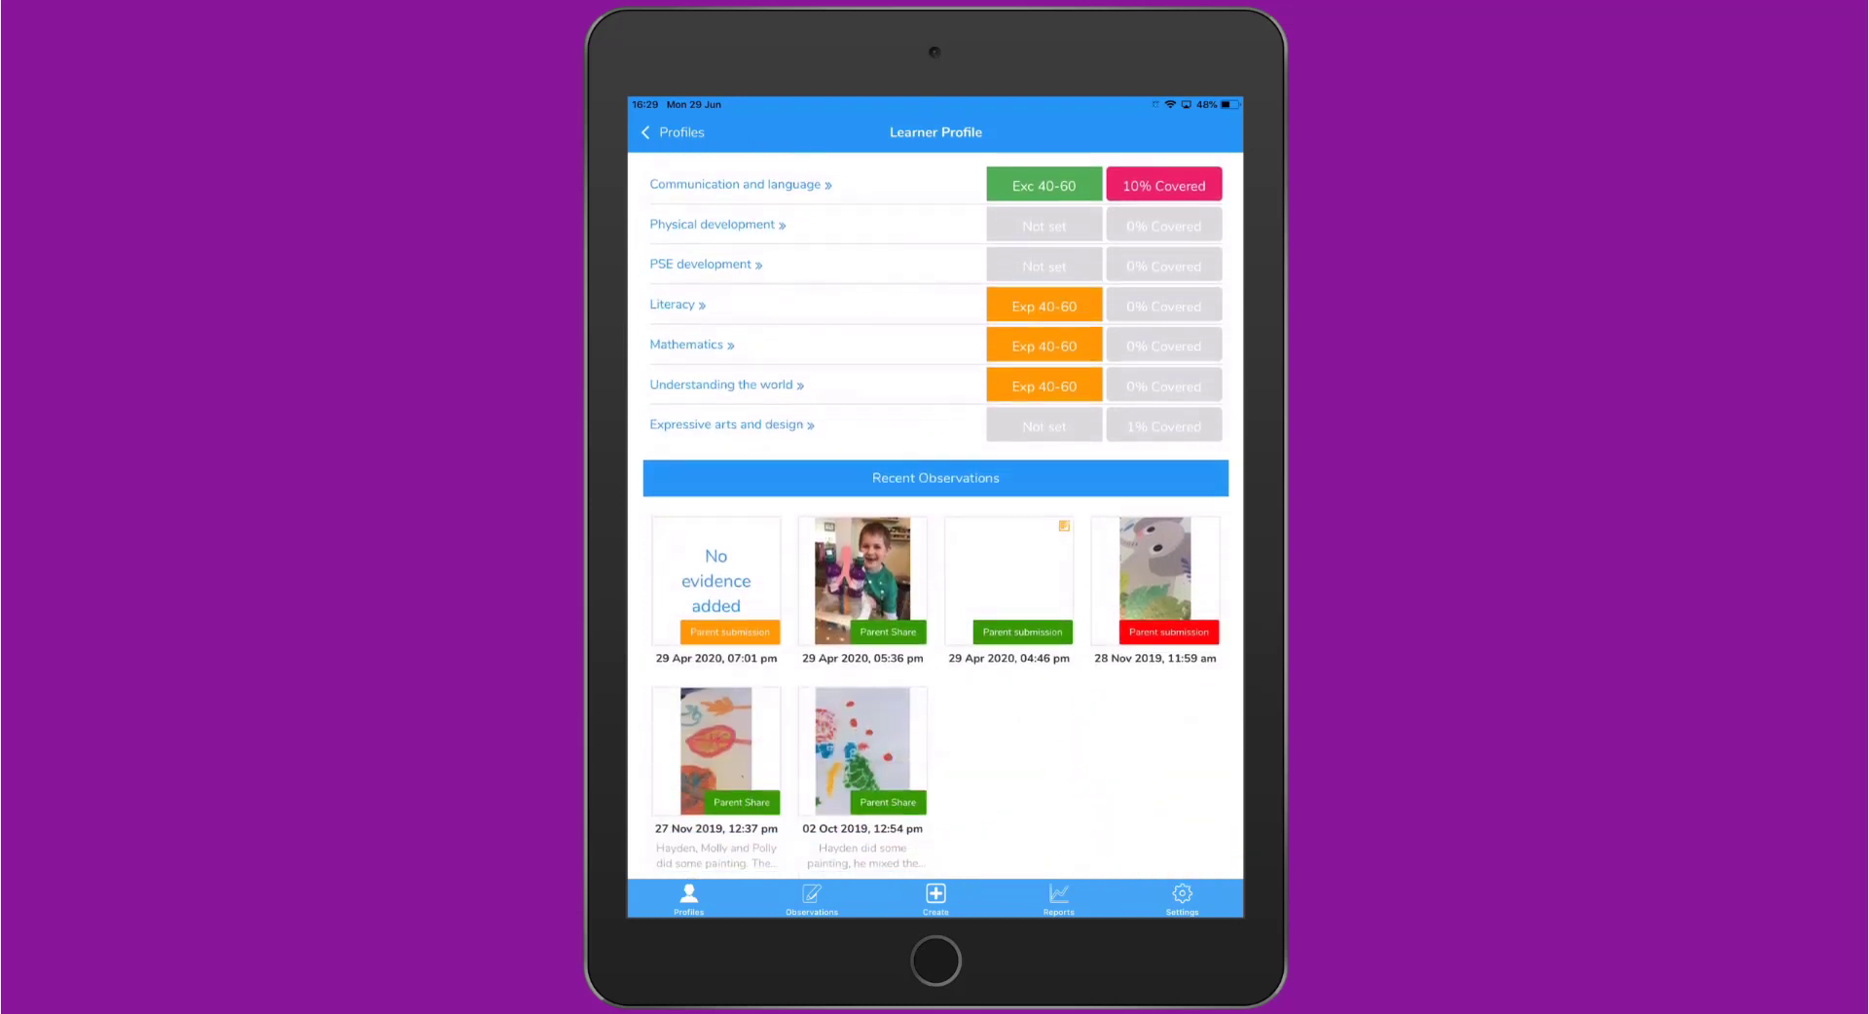
{"action": "scroll", "coordinate": [936, 514], "scroll_direction": "up", "scroll_amount": 2}
{"action": "scroll", "coordinate": [935, 514], "scroll_direction": "up", "scroll_amount": 3}
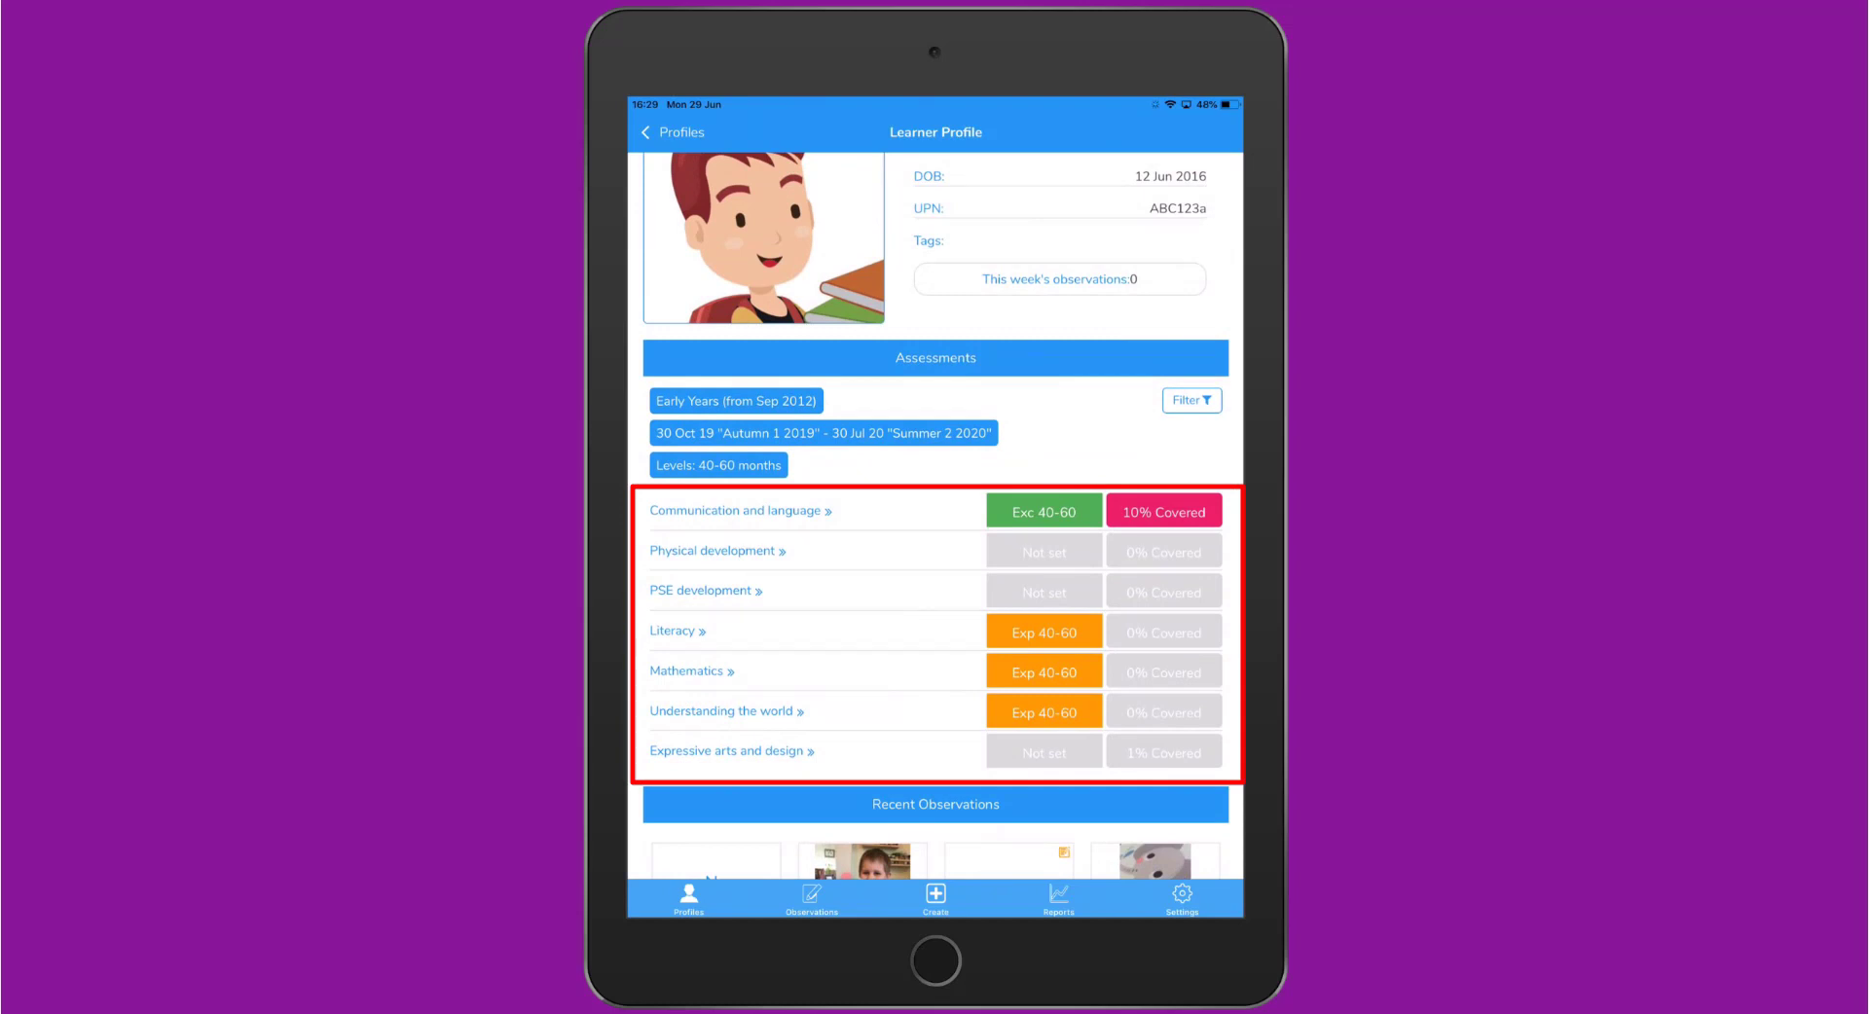
Change the learner's Summer 2 2020 Communication and language judgement to Early Learning Goal Exc.
{"action": "left_click", "coordinate": [736, 511]}
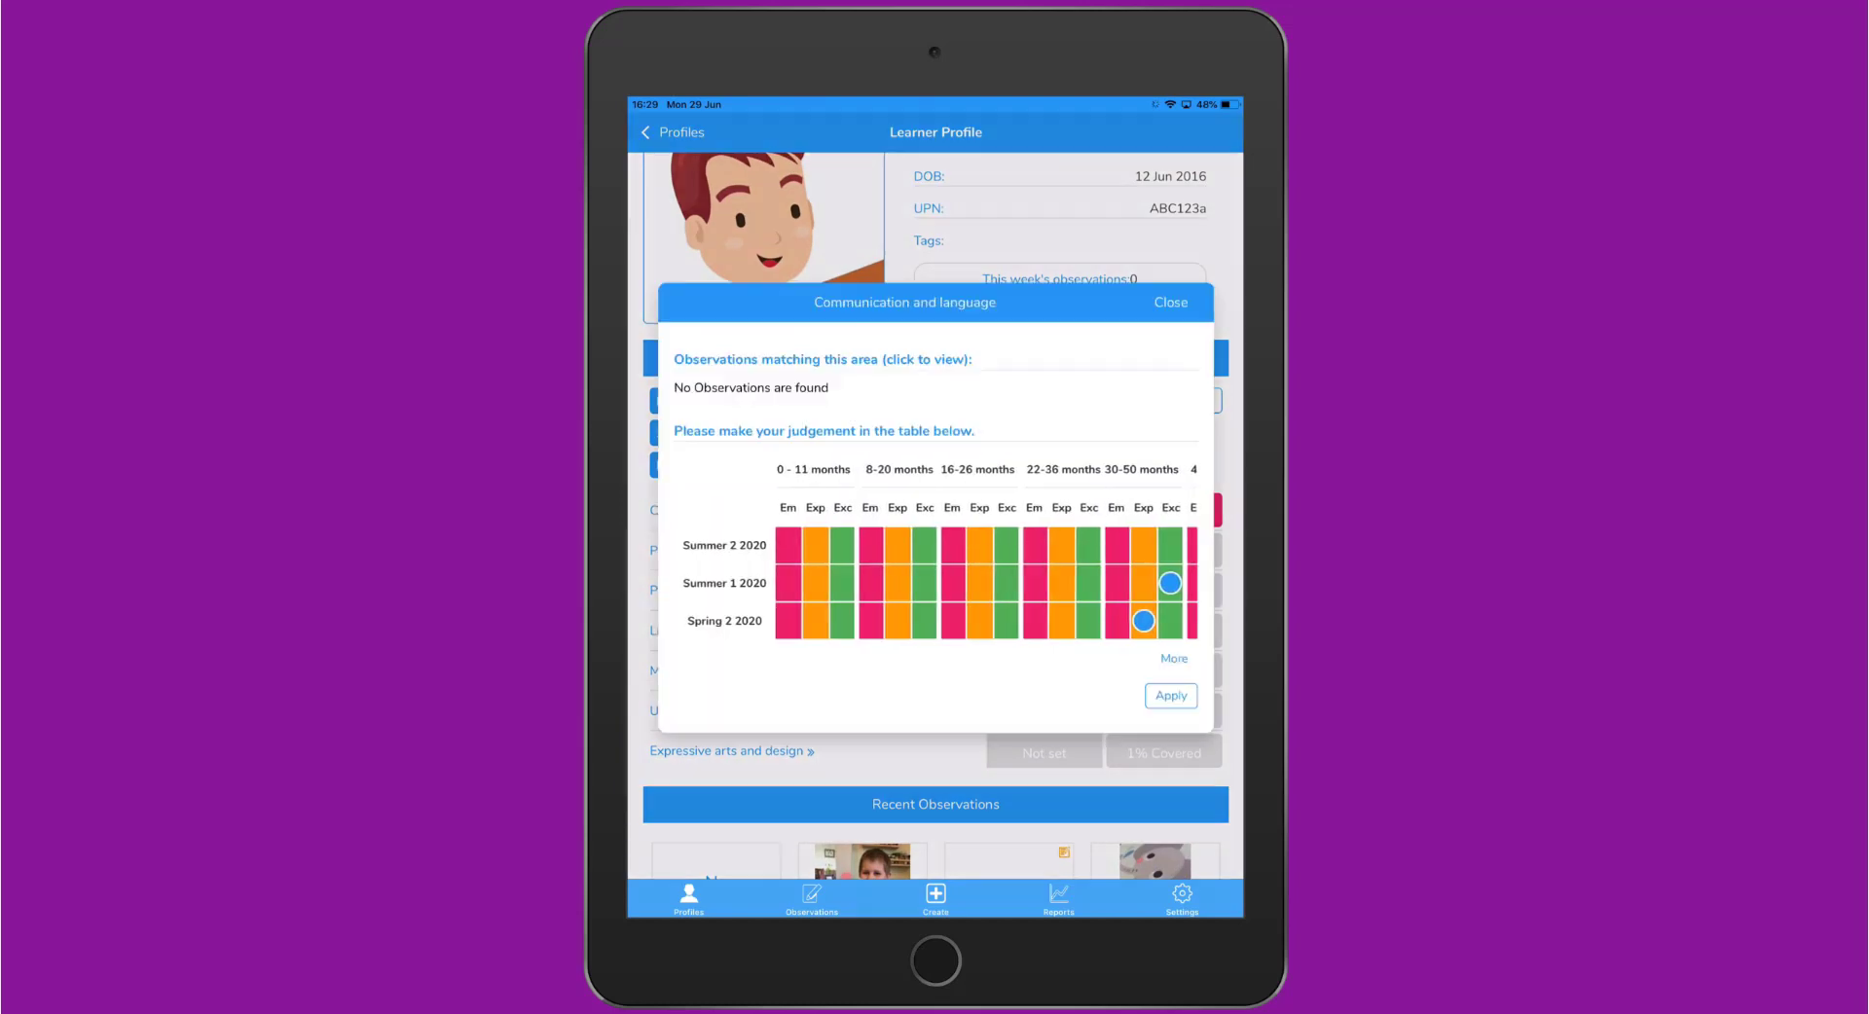
{"action": "scroll", "coordinate": [984, 582], "scroll_direction": "right", "scroll_amount": 5}
{"action": "left_click", "coordinate": [1100, 545]}
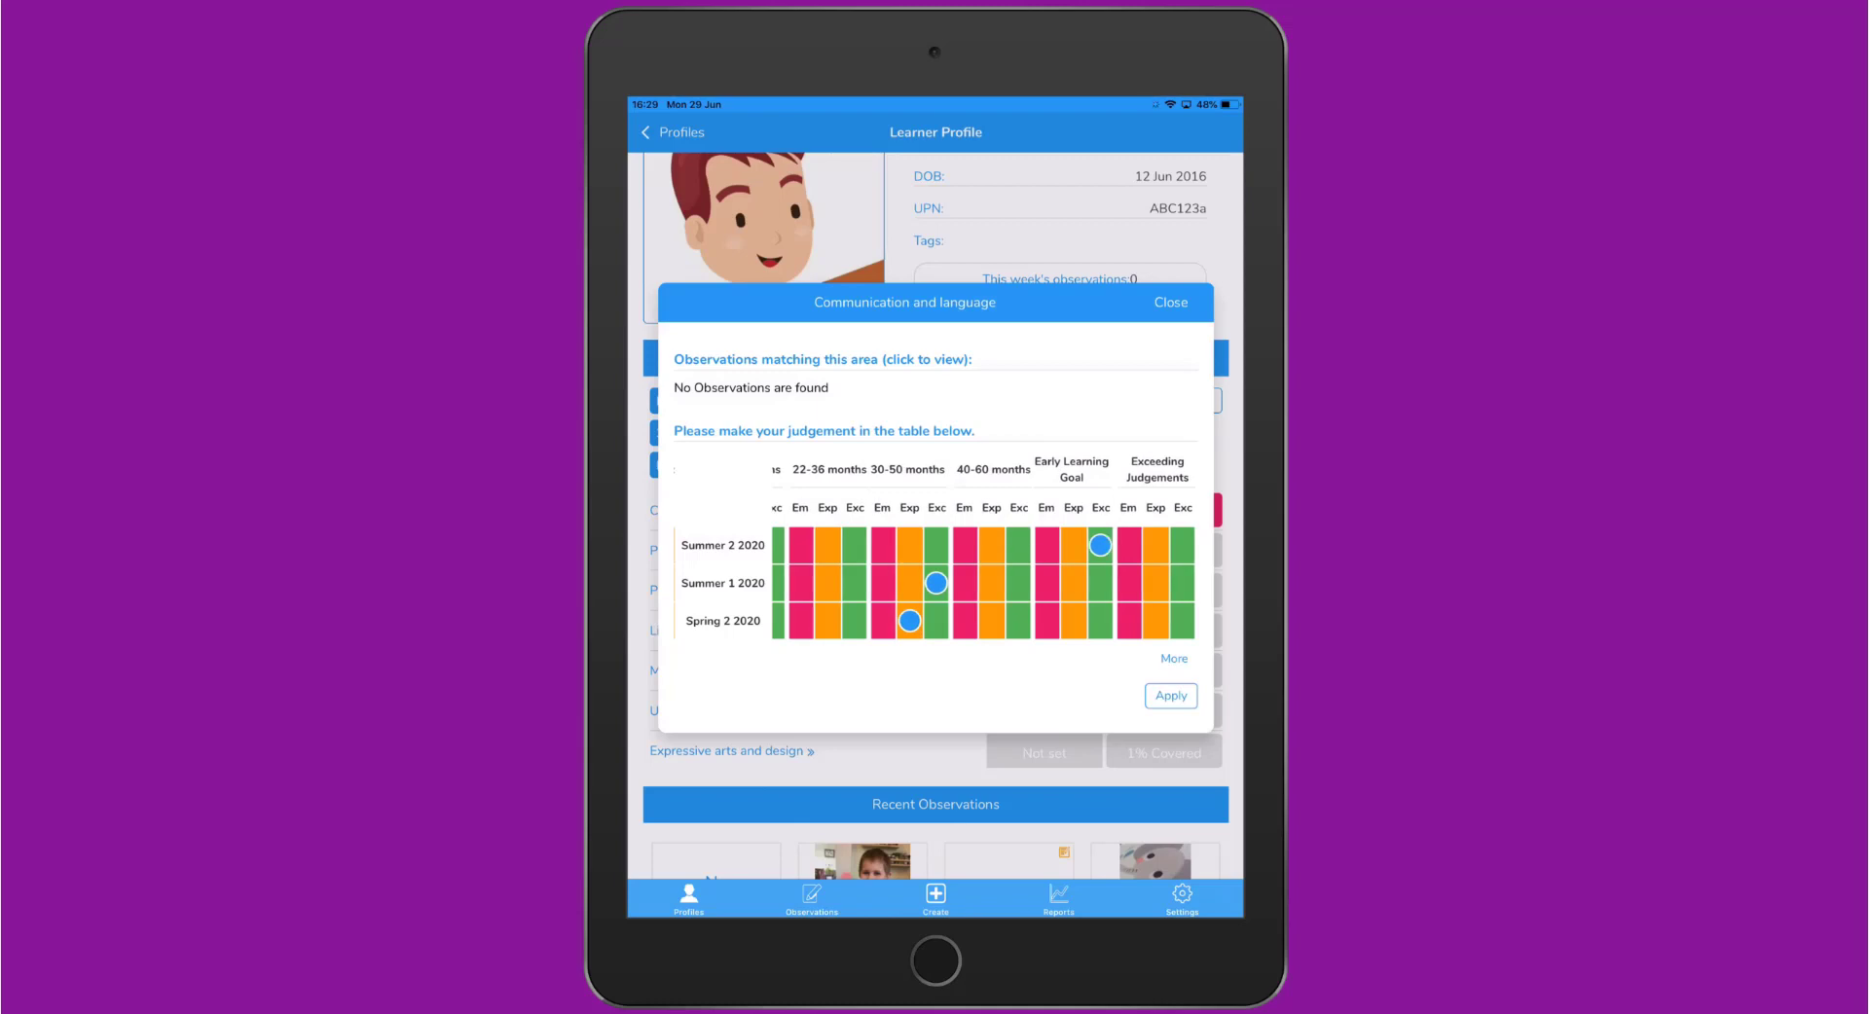
{"action": "left_click", "coordinate": [1171, 695]}
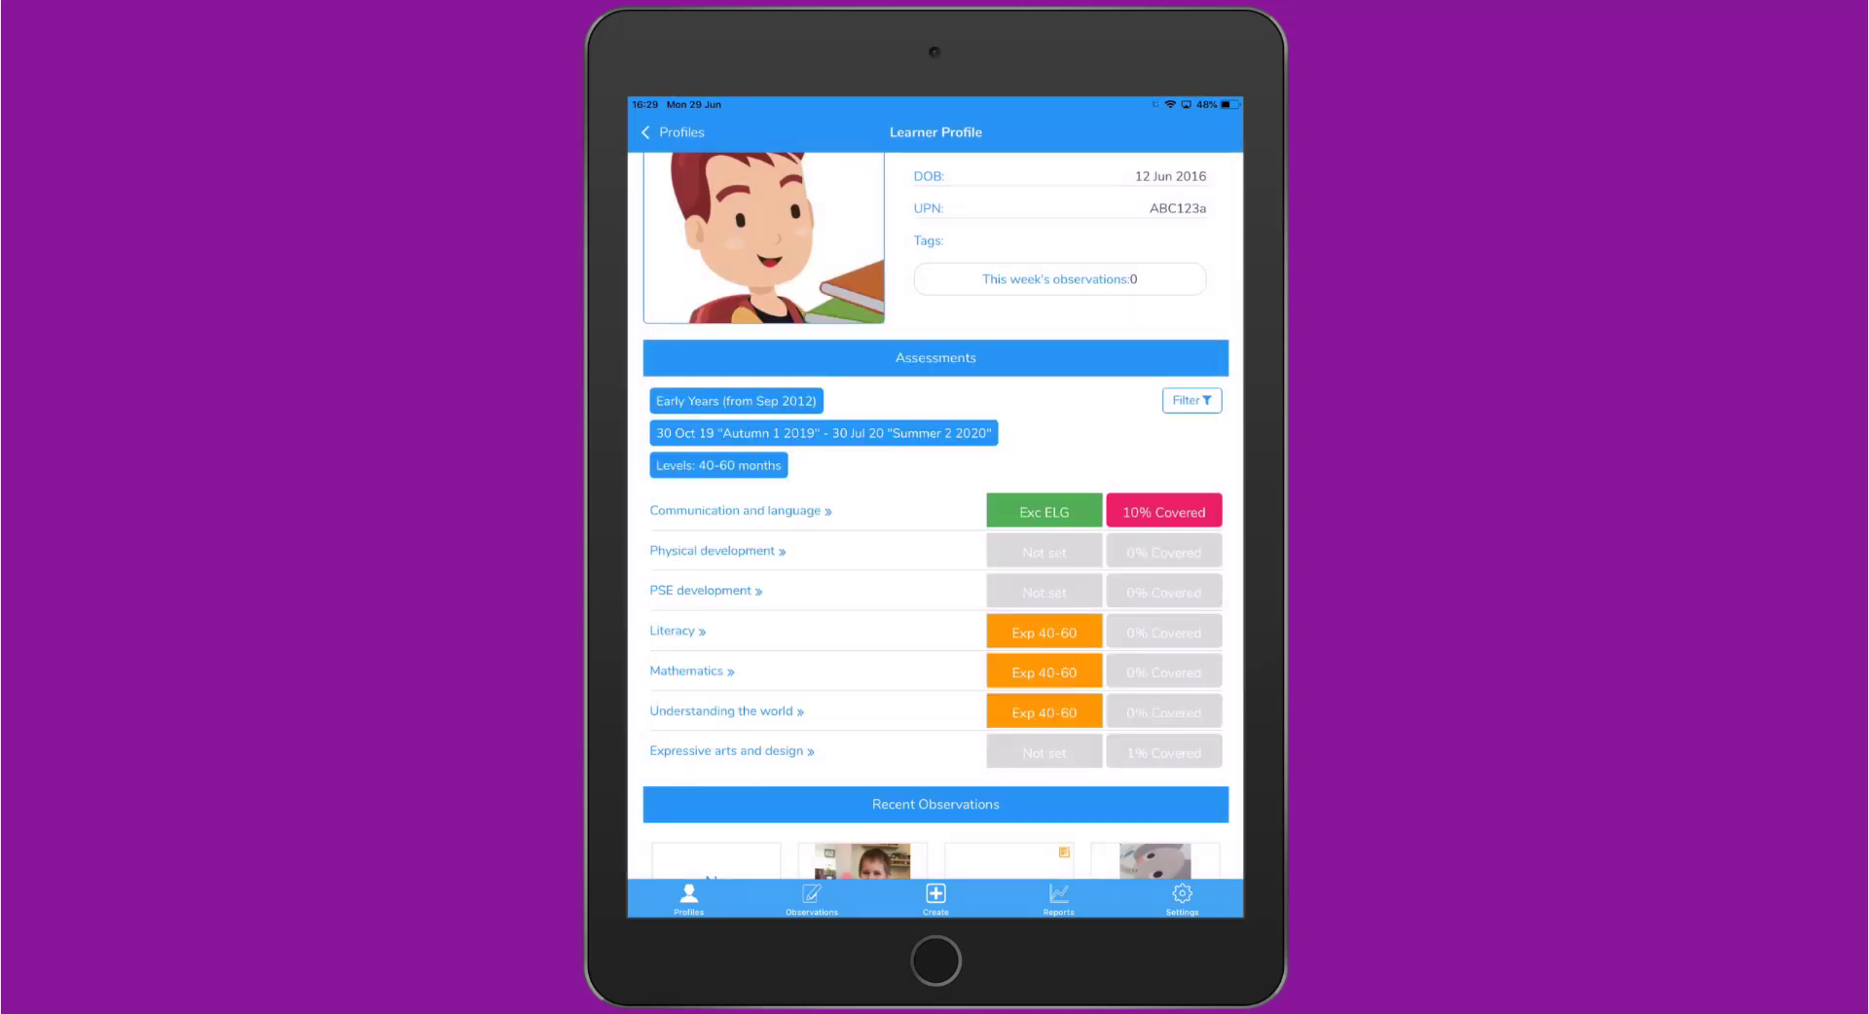
{"action": "scroll", "coordinate": [936, 516], "scroll_direction": "down", "scroll_amount": 2}
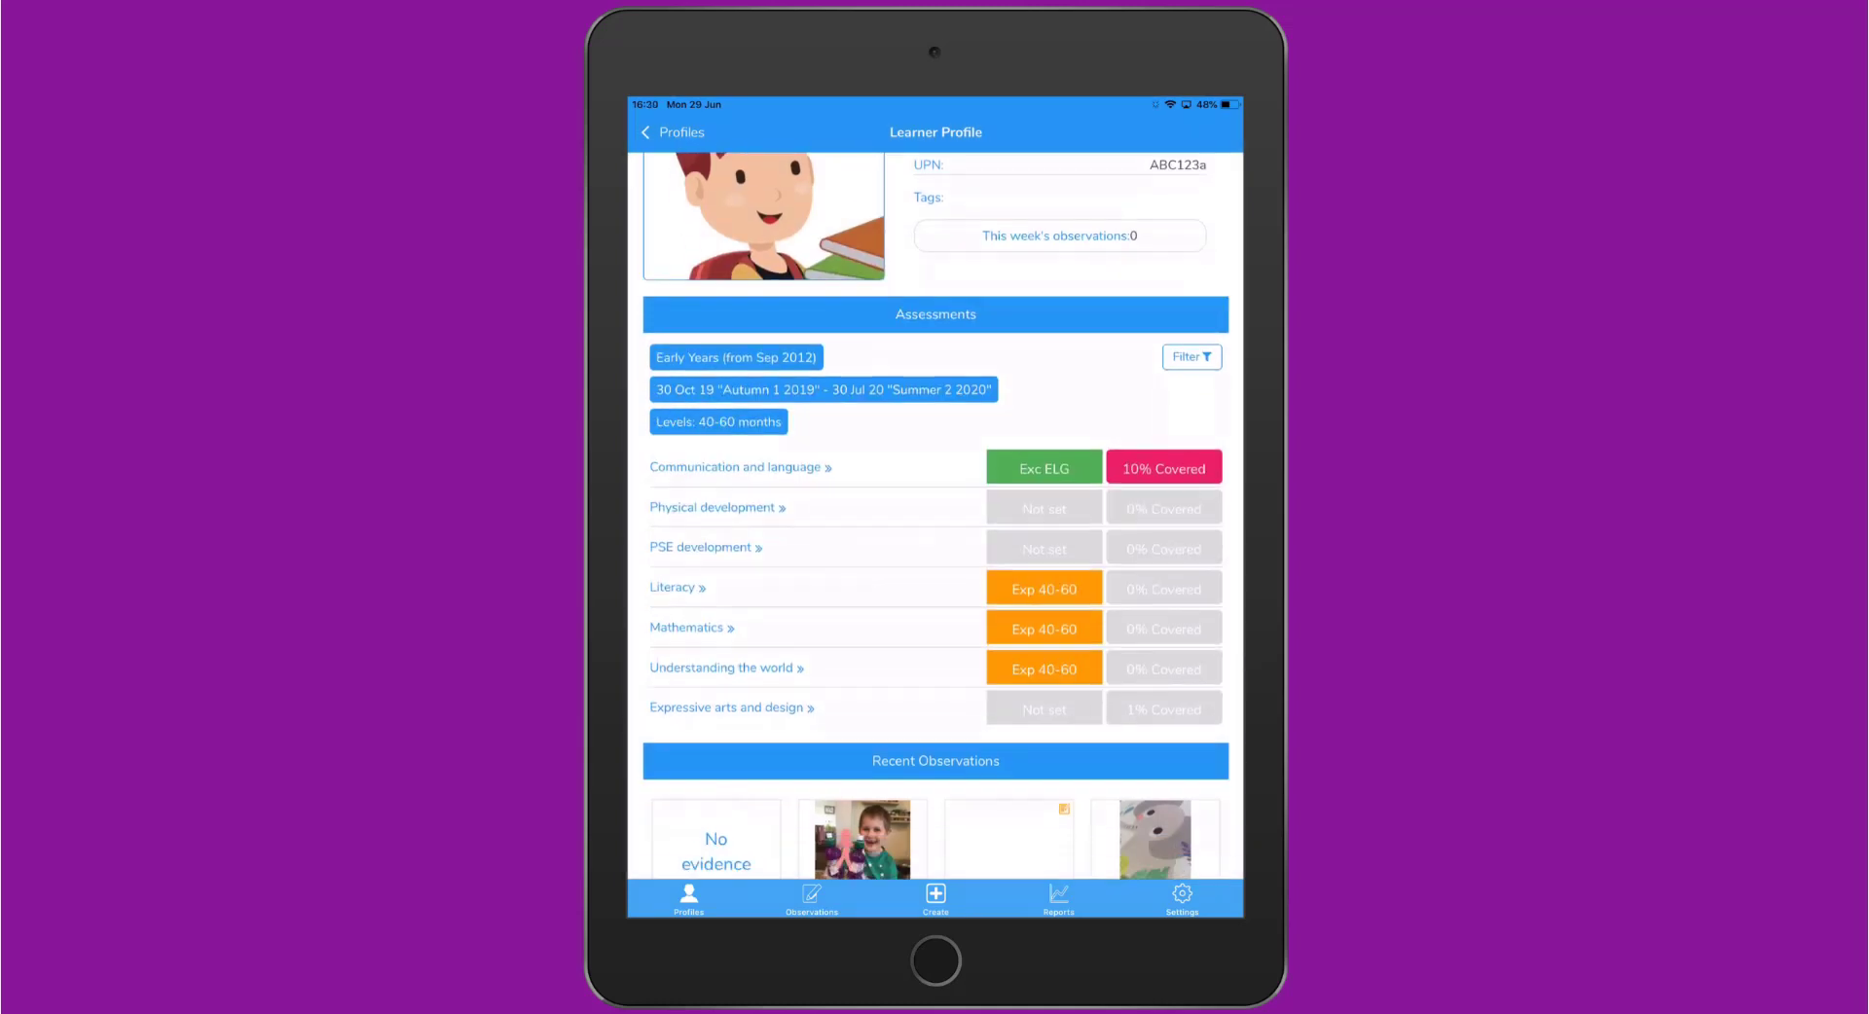
{"action": "scroll", "coordinate": [935, 516], "scroll_direction": "up", "scroll_amount": 3}
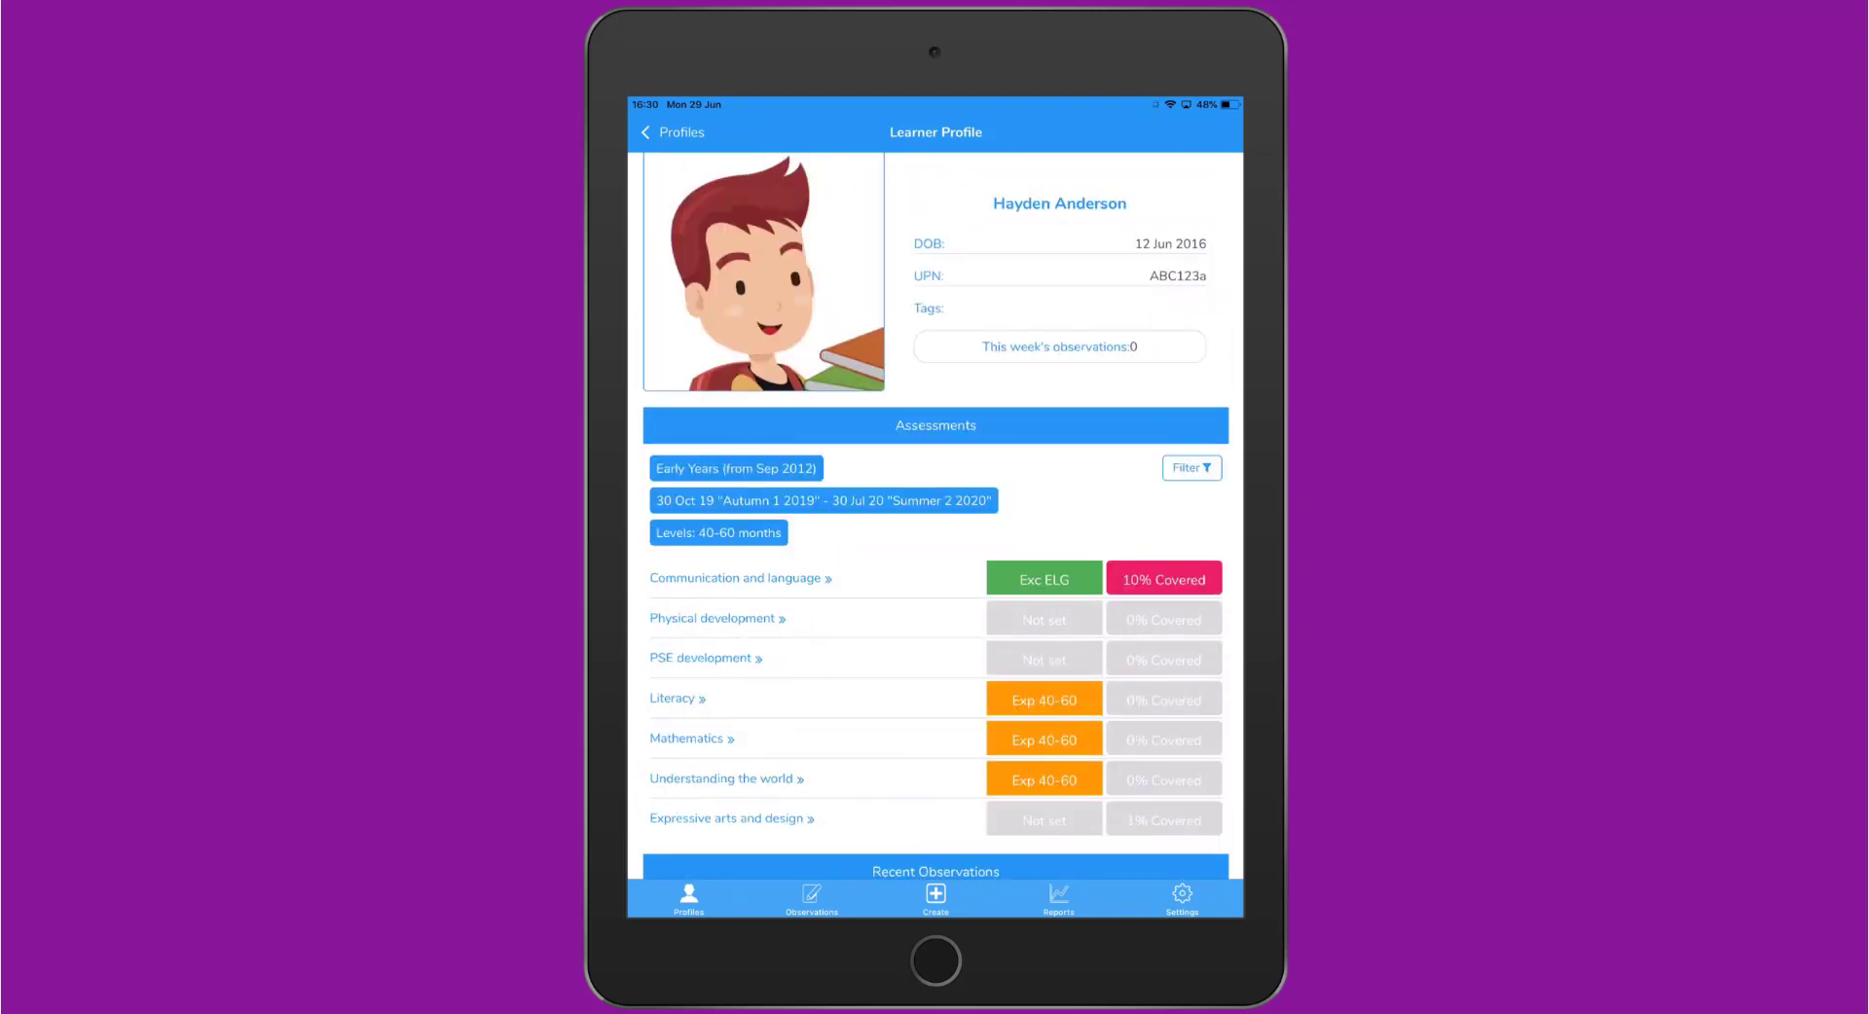
Drill into Listening and attention and open the 'Maintains attention, concentrates and sits quietly' judgement.
{"action": "left_click", "coordinate": [735, 578]}
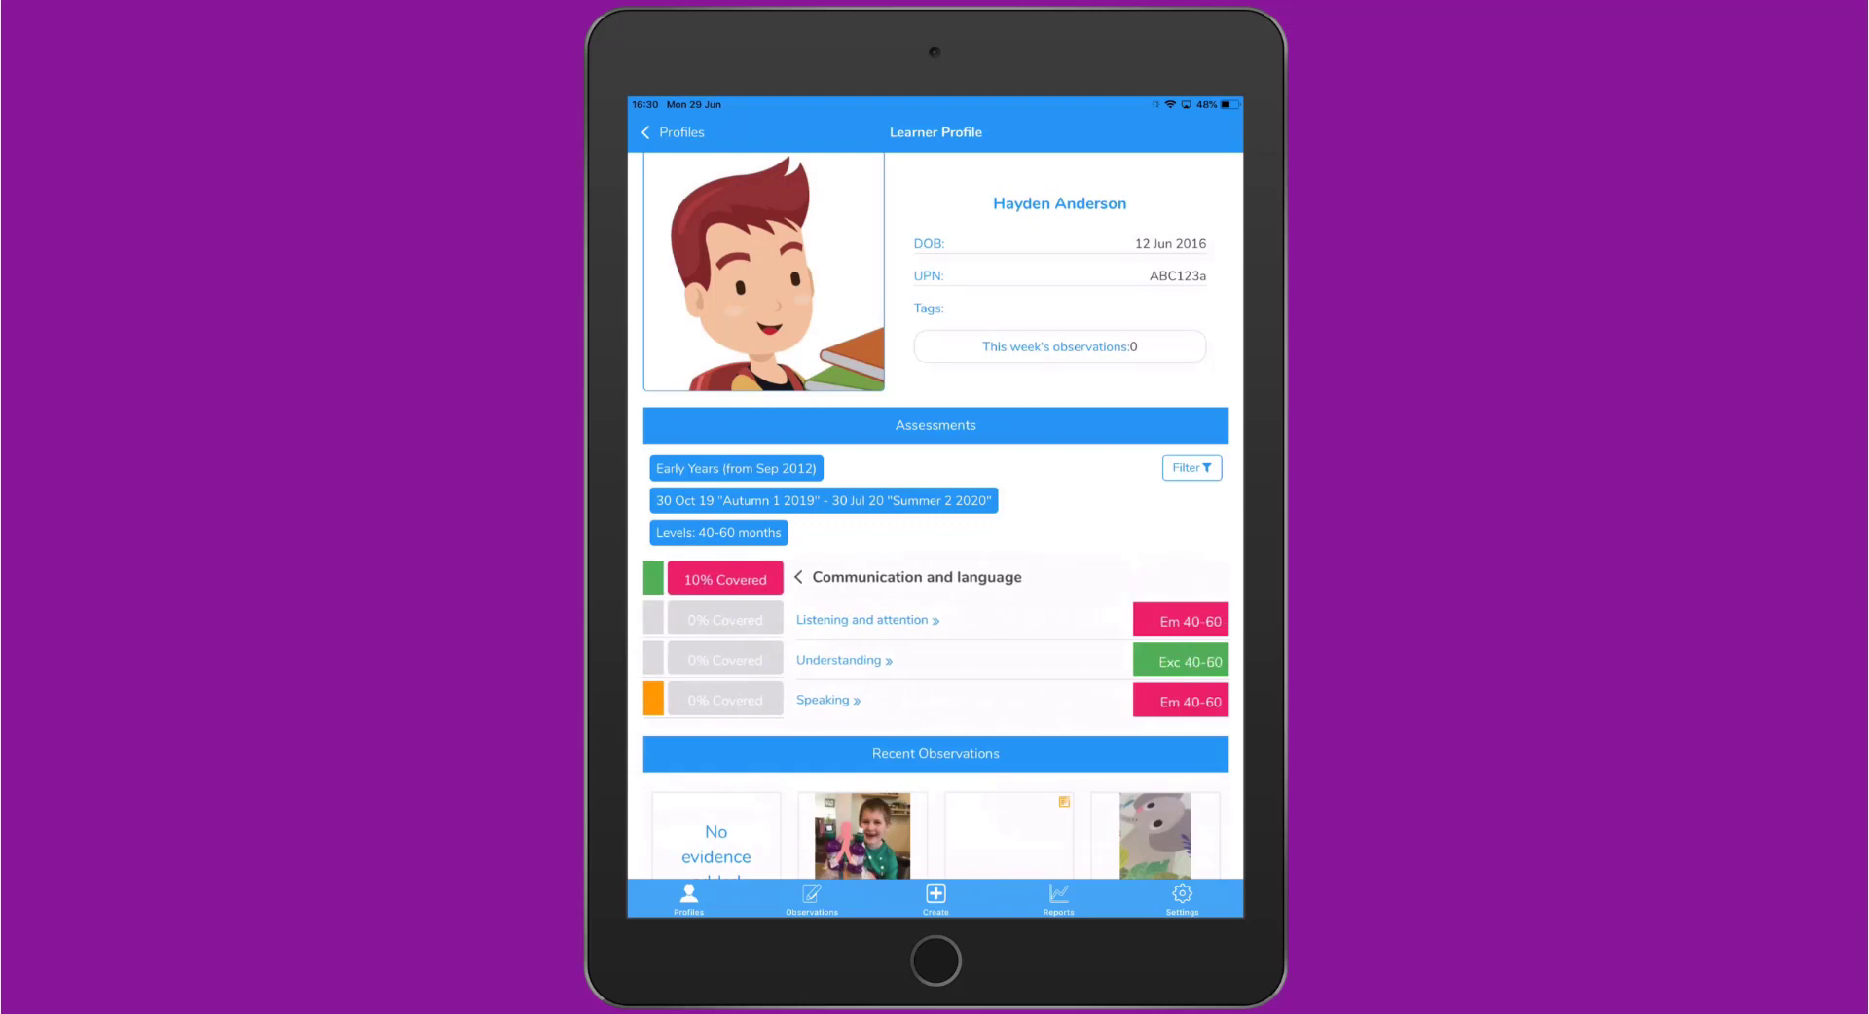
{"action": "left_click", "coordinate": [716, 620]}
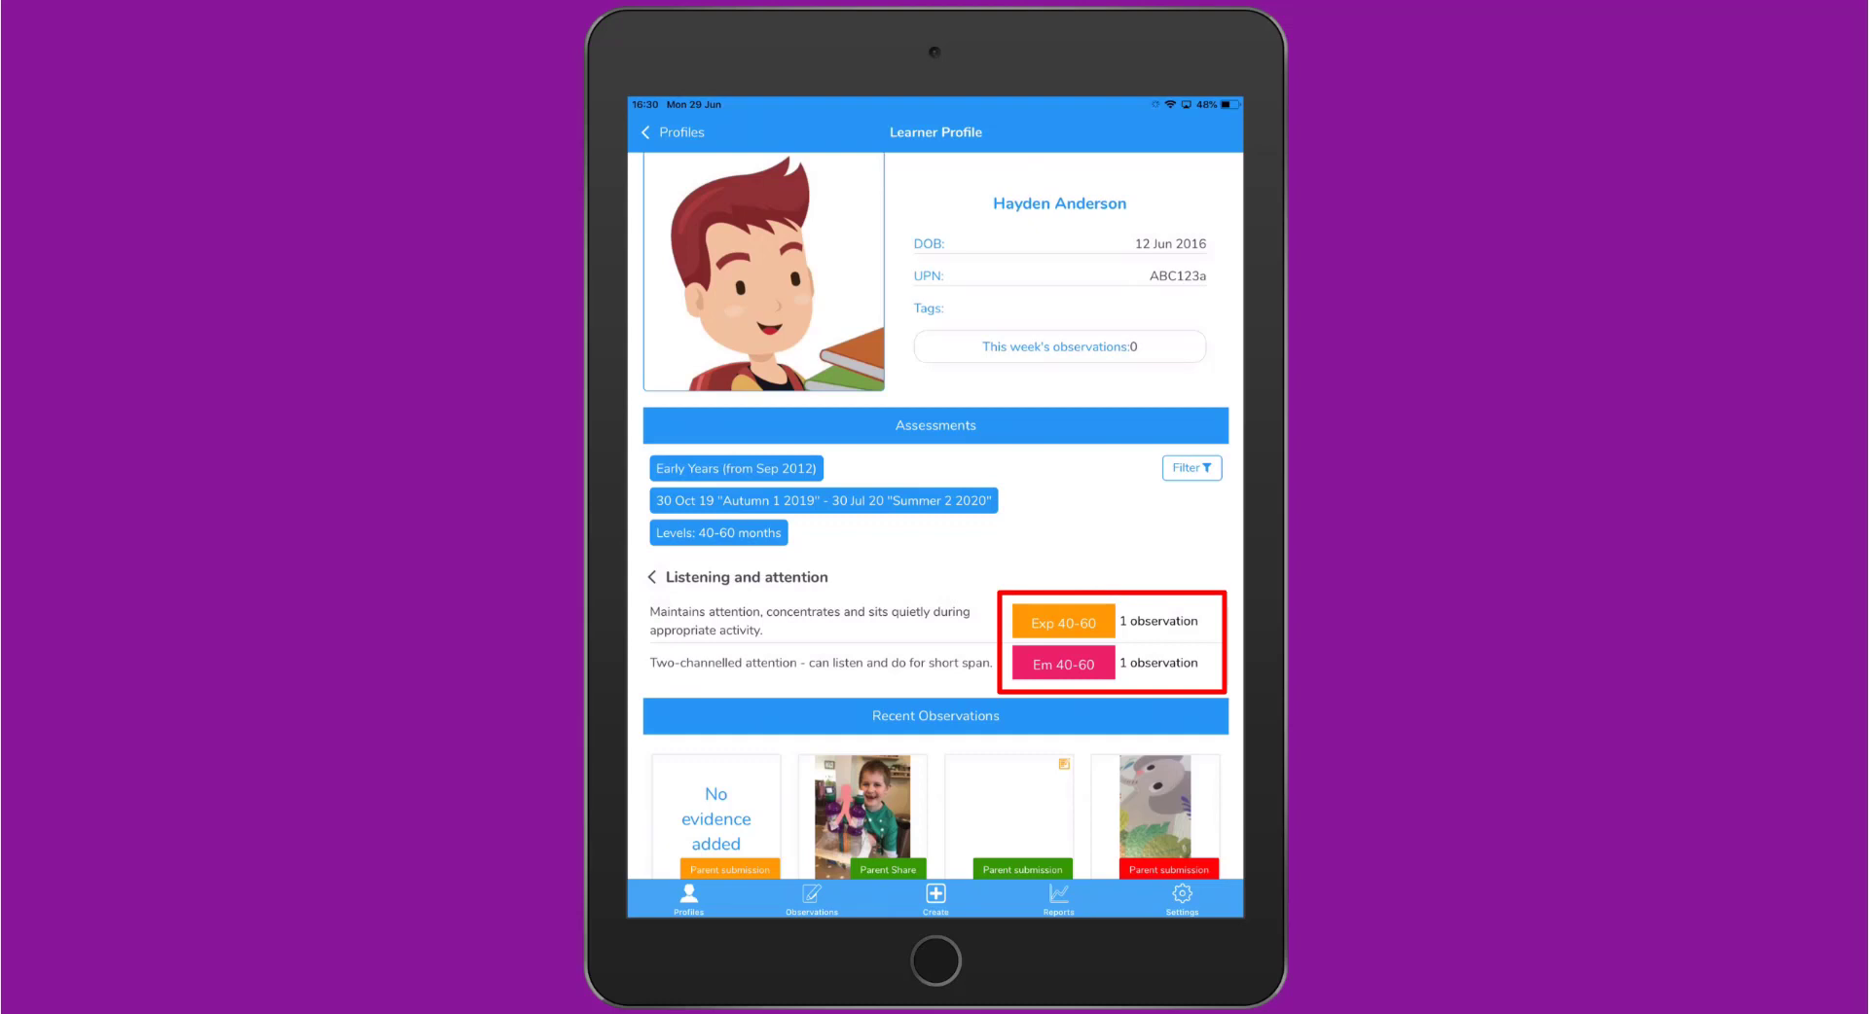
{"action": "left_click", "coordinate": [1063, 622]}
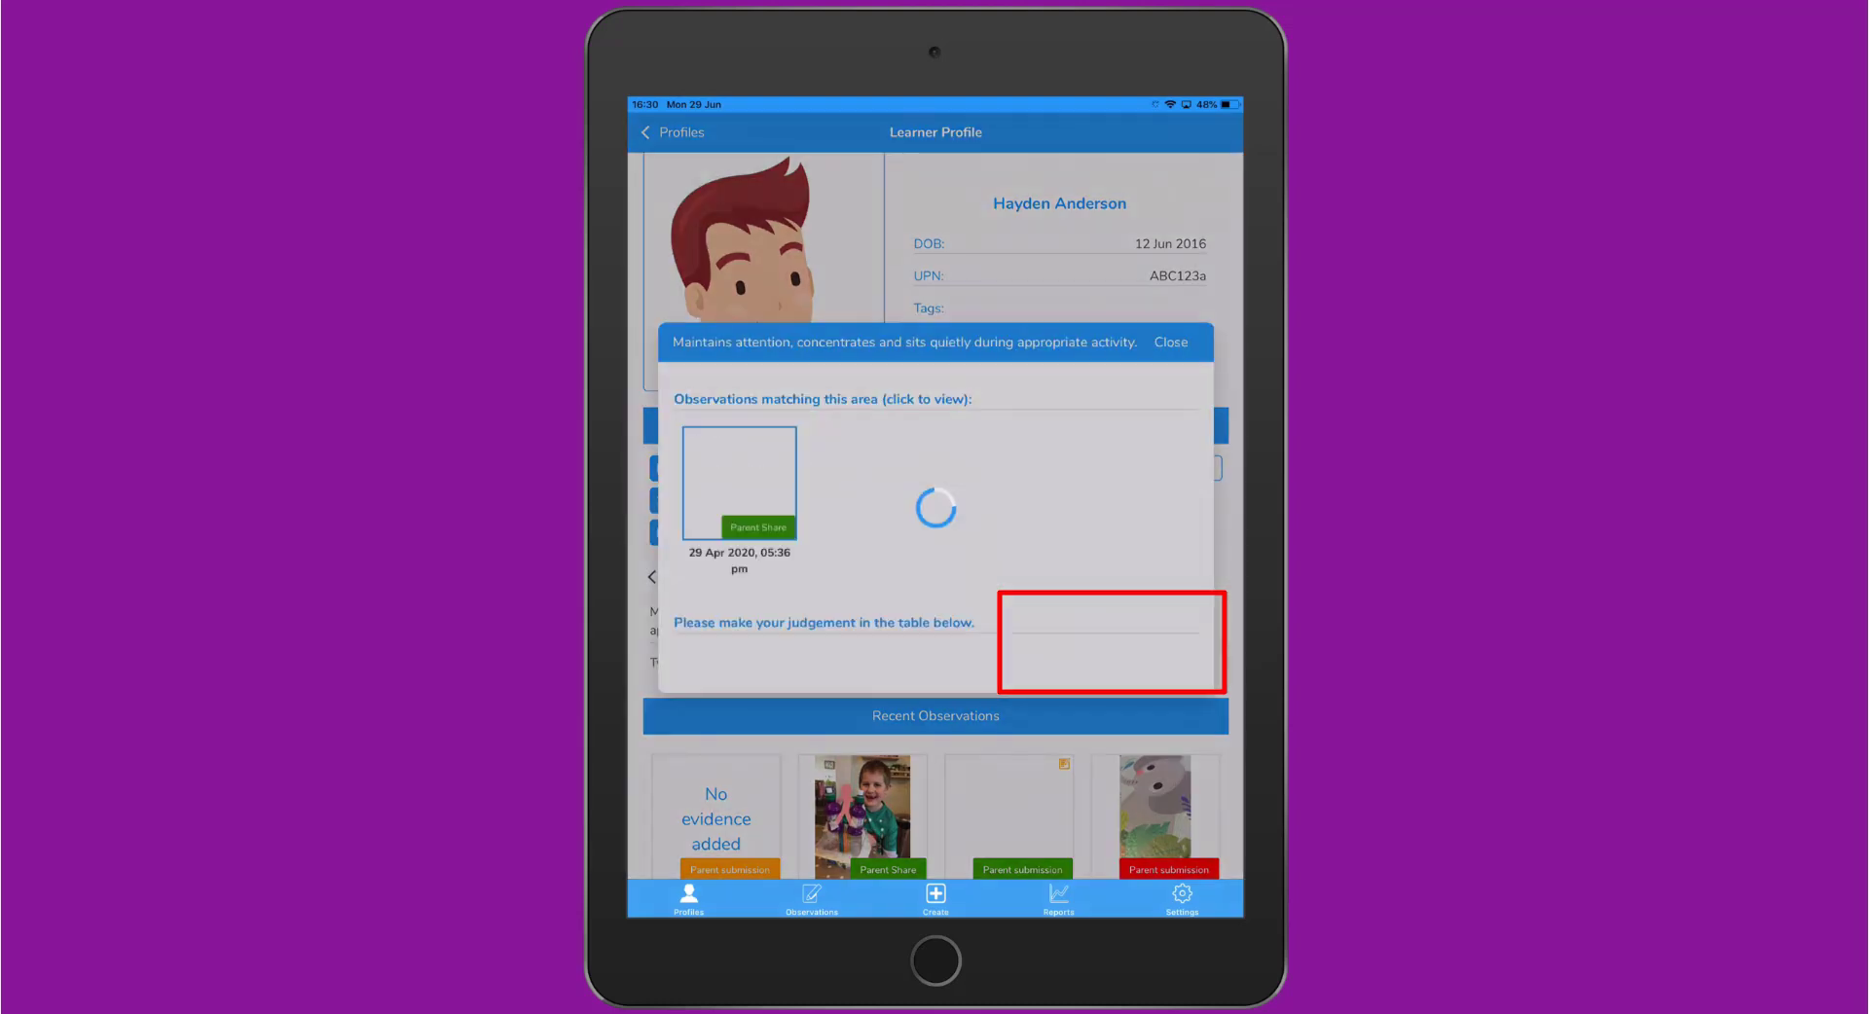